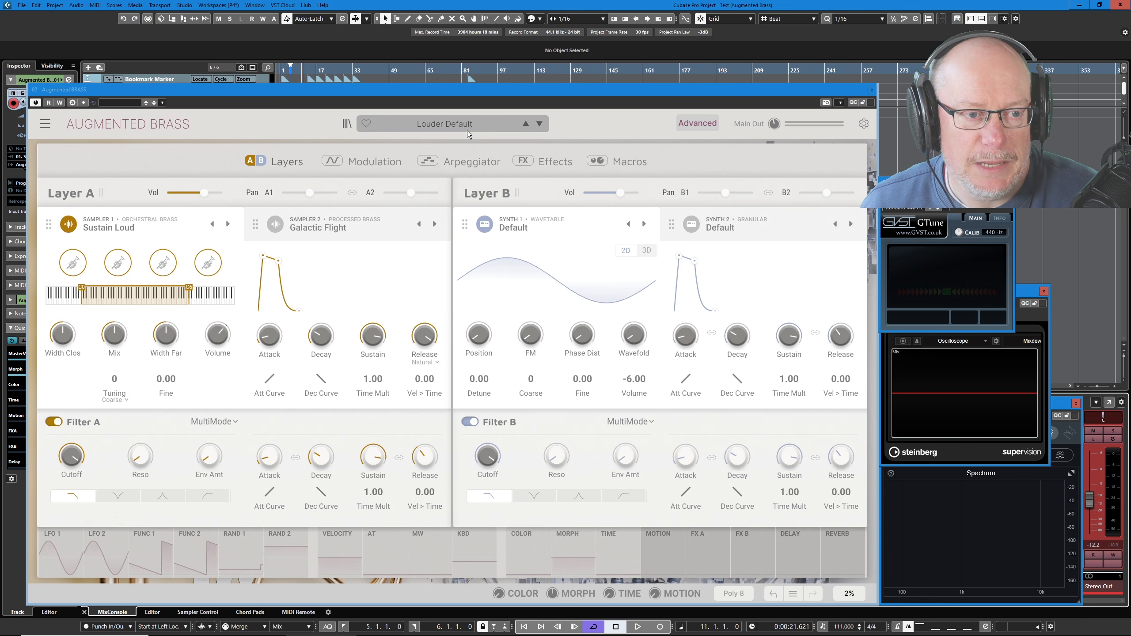
Switch off Layer A's Sampler 1, Layer B's filter and Layer B's Chorus effect.
click(69, 224)
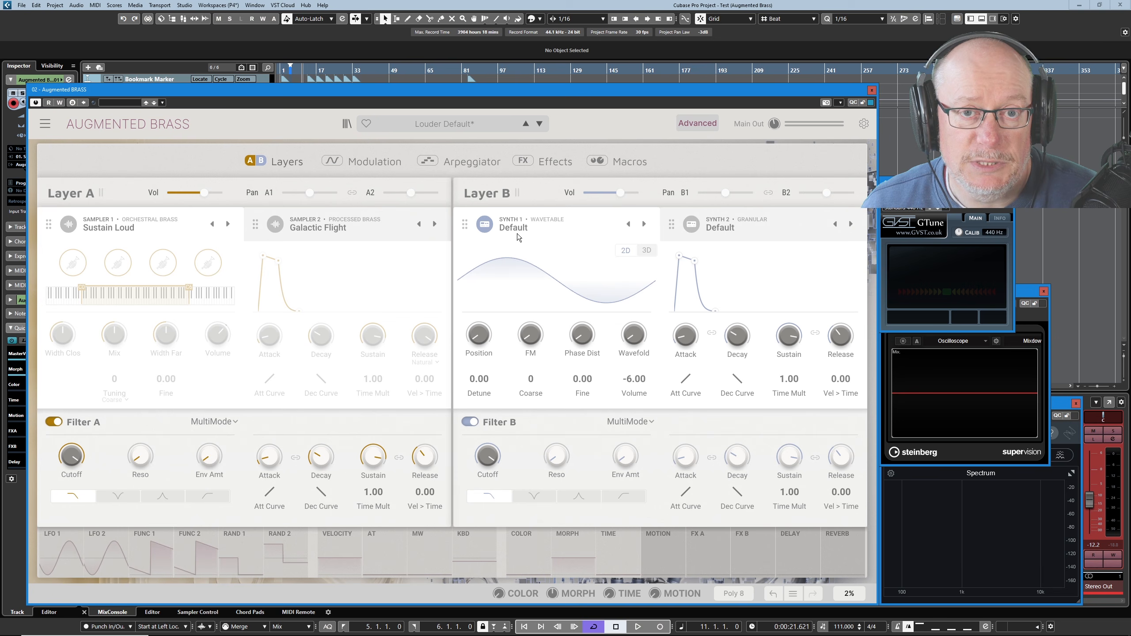
click(468, 422)
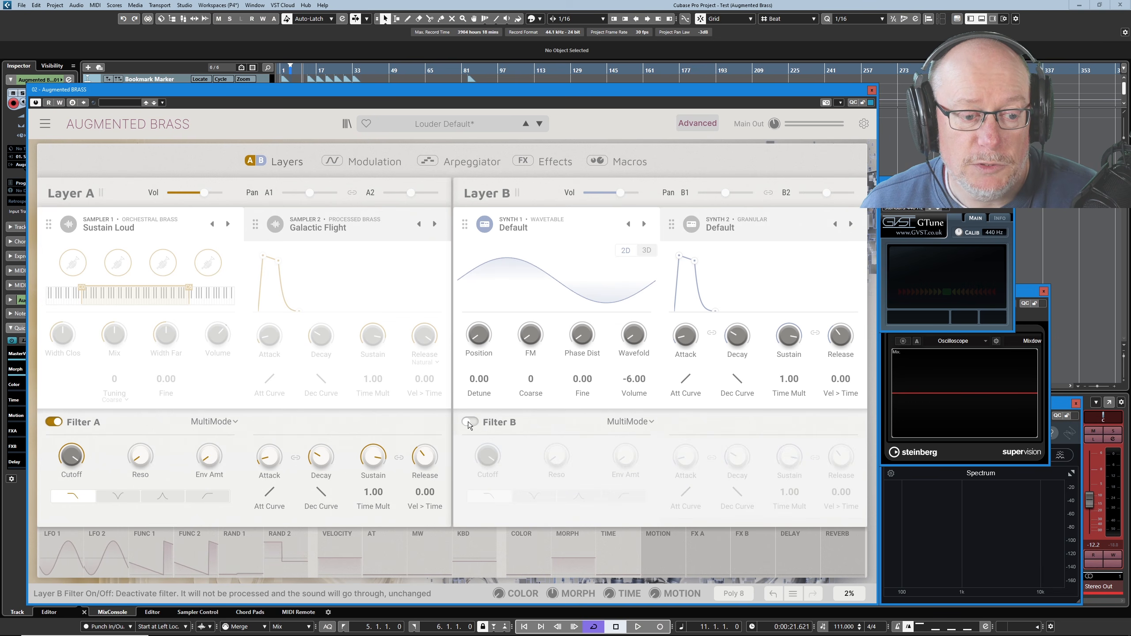
click(559, 159)
click(511, 221)
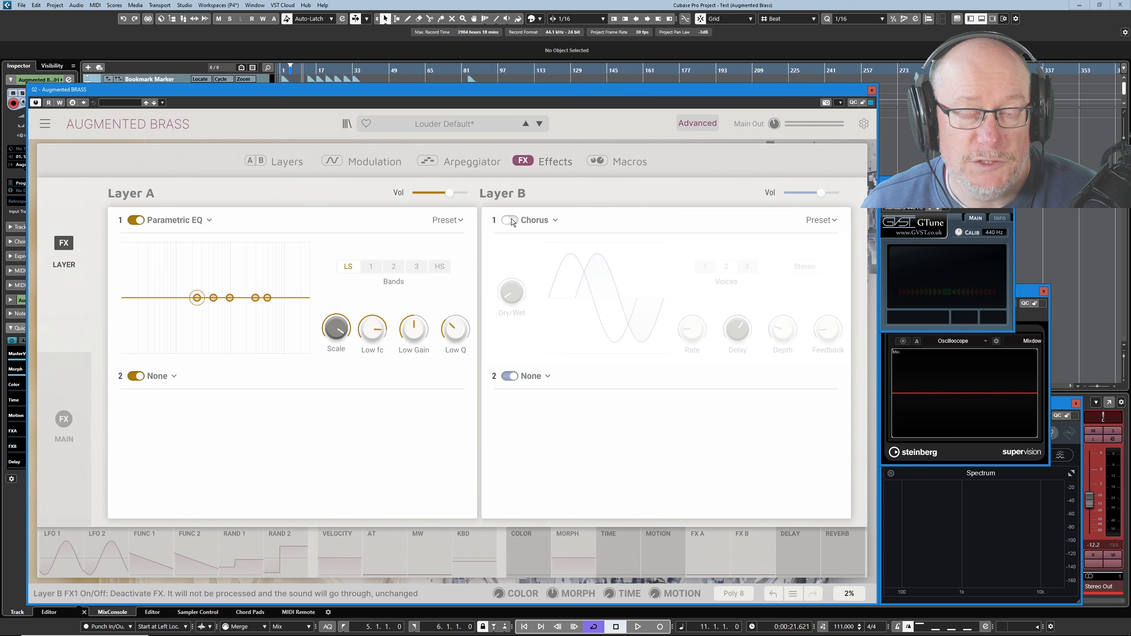
Return to the layers view and save the changes to the Louder Default preset.
click(289, 164)
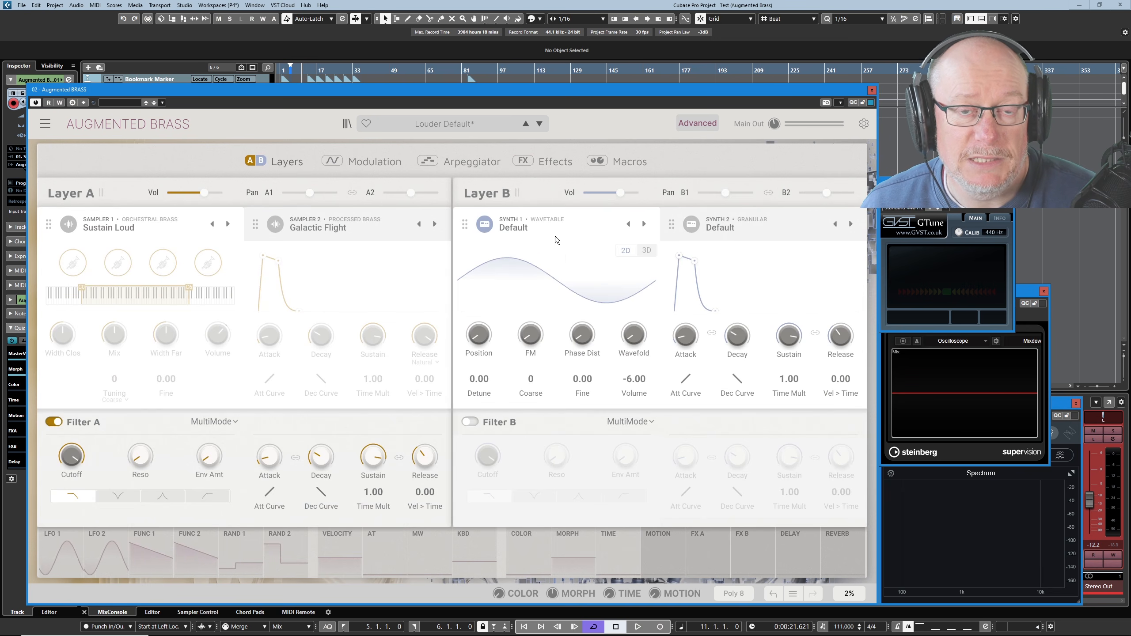
click(45, 123)
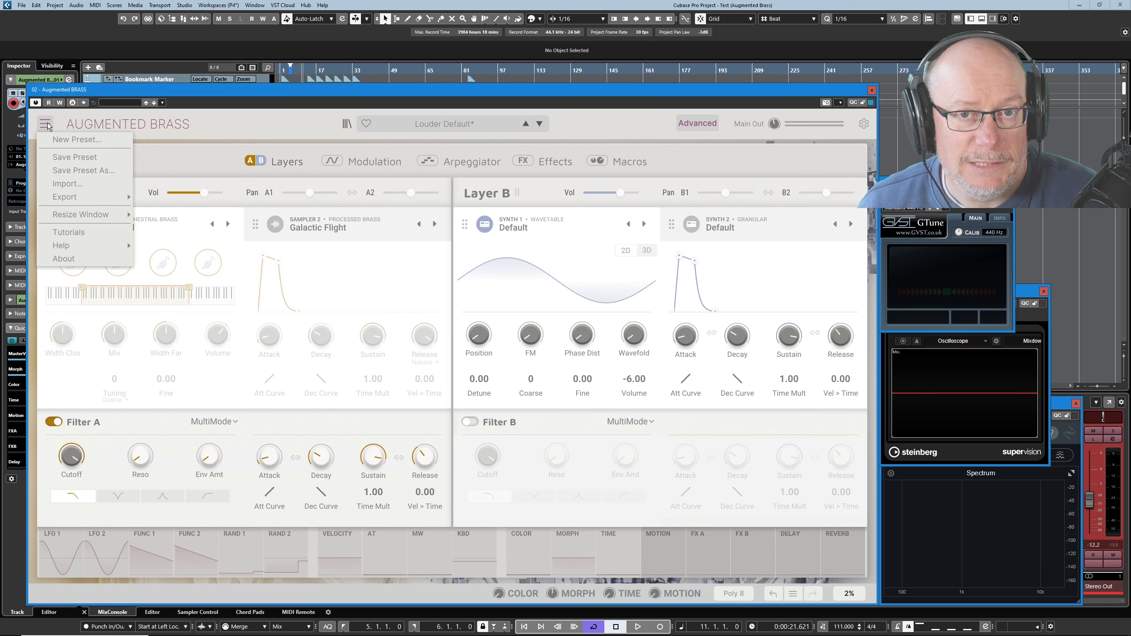
click(83, 159)
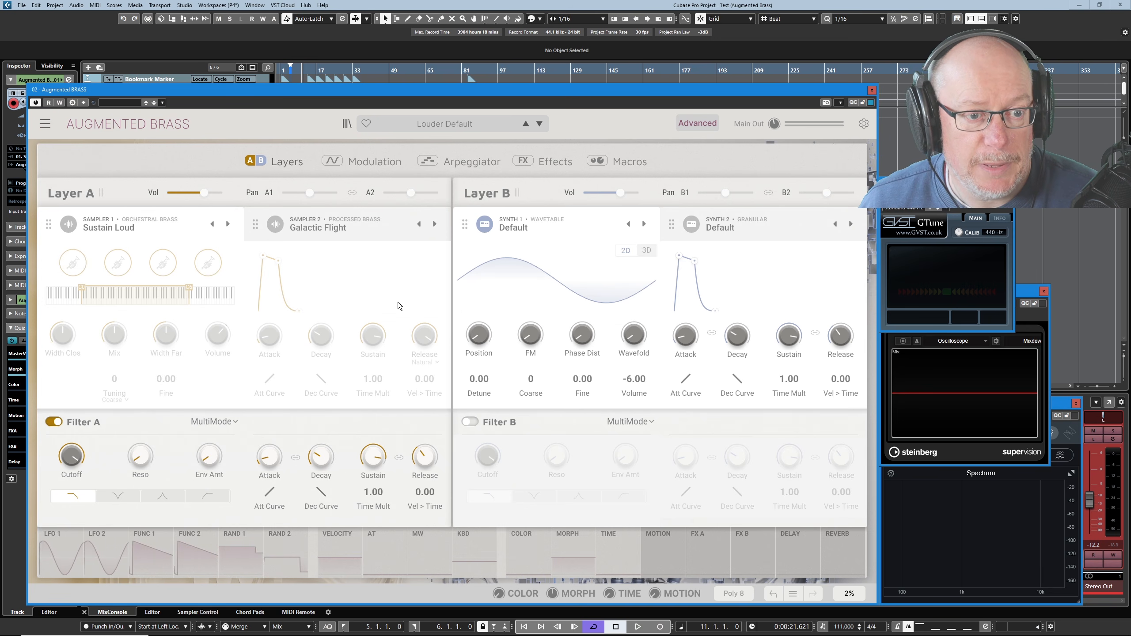
Load the Analog Brass sound from the Analog engine into Layer B's Synth 1.
click(516, 230)
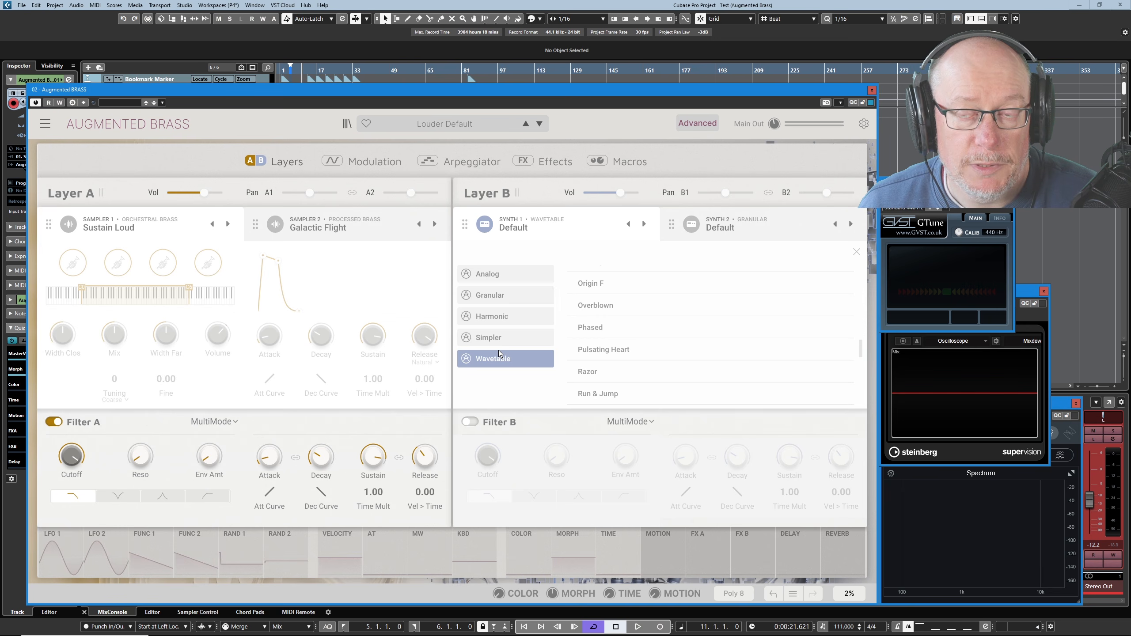
click(486, 274)
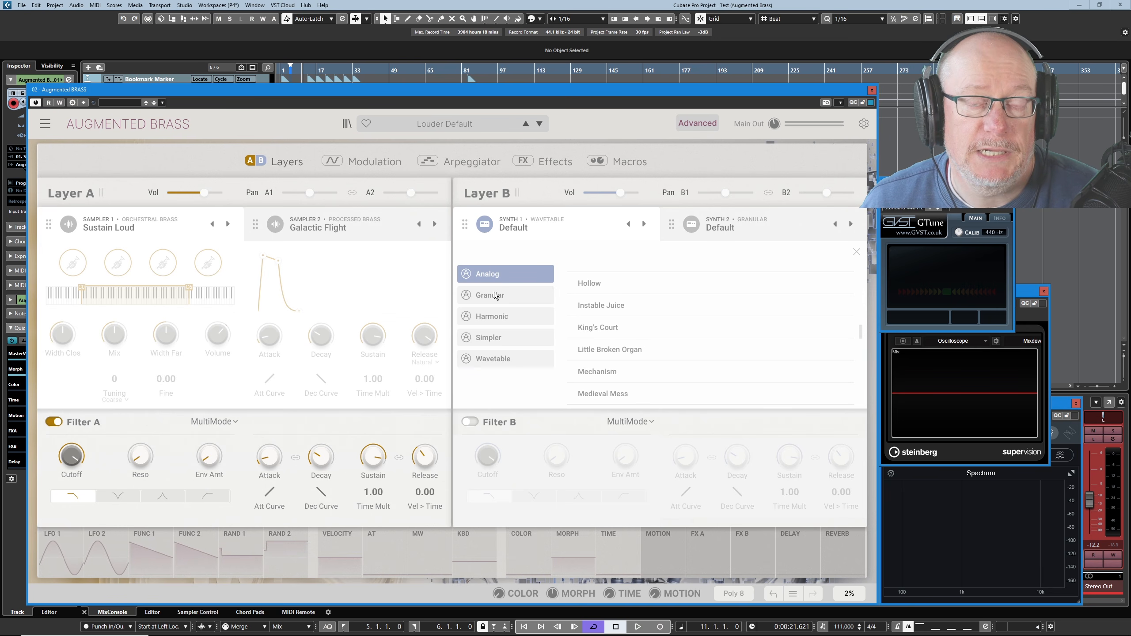
click(492, 277)
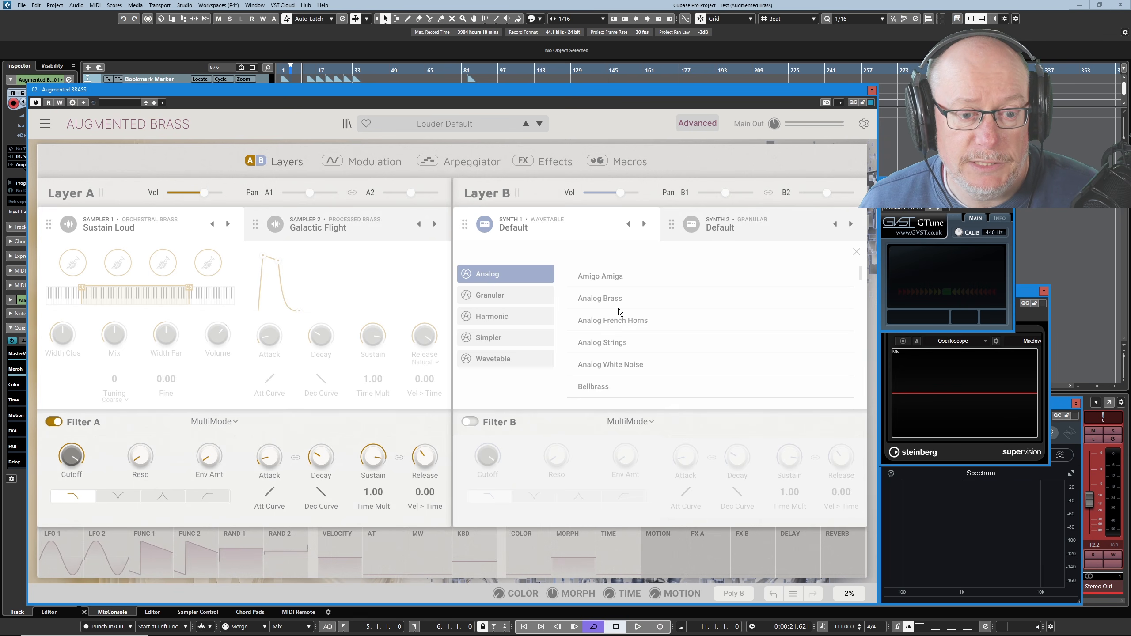
click(594, 300)
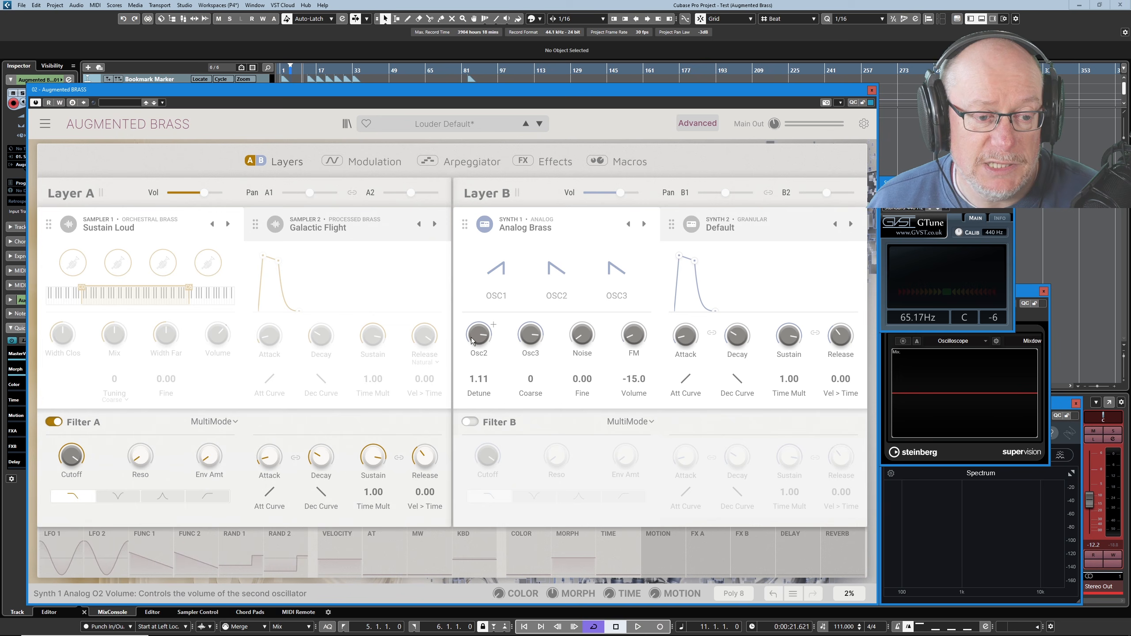
Turn Synth 1's Osc2 and Osc3 levels fully down and set its output volume to -6.00.
mouse_move(485, 335)
drag(485, 335, 485, 379)
drag(535, 339, 535, 384)
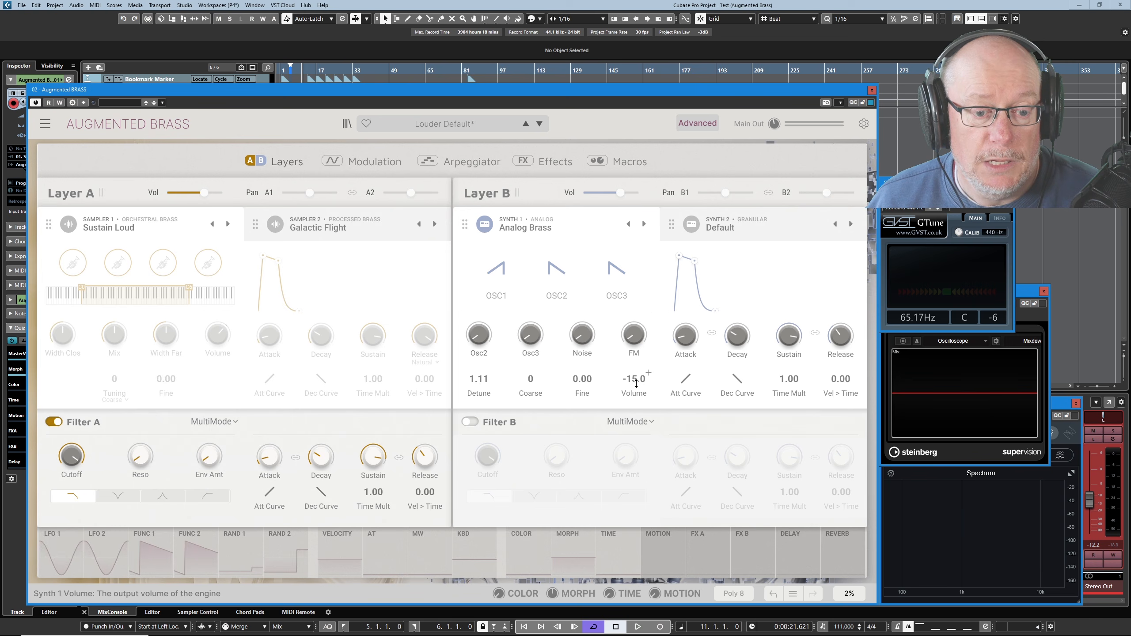
drag(636, 386, 637, 381)
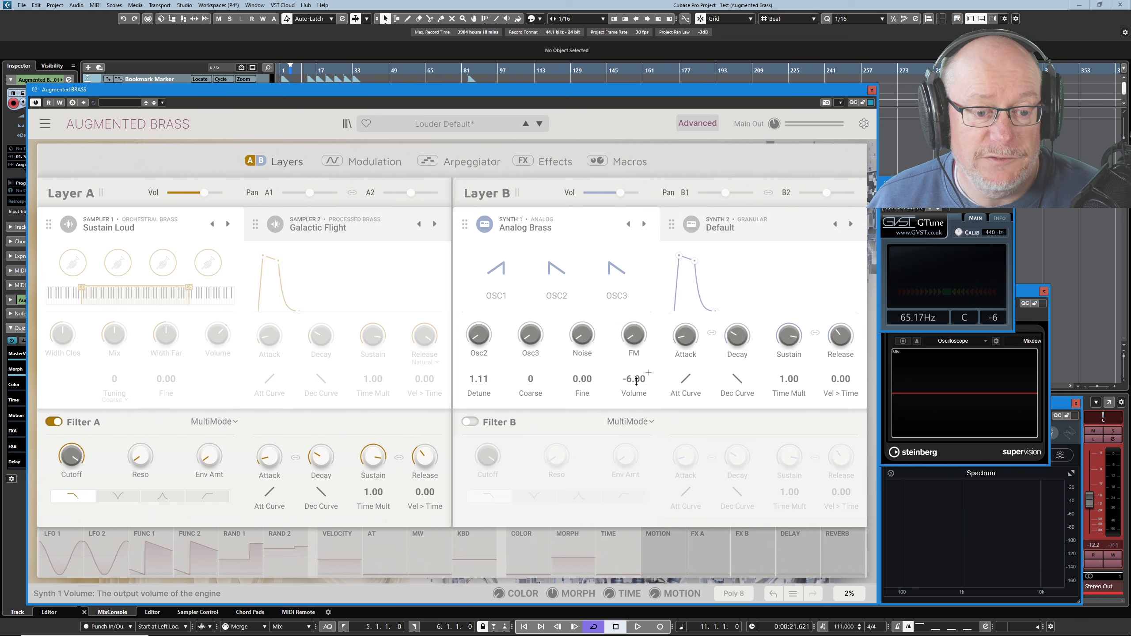
Reset Synth 1's unison detune to 0.00, and raise it to about 0.834 to compare the sound.
double_click(484, 380)
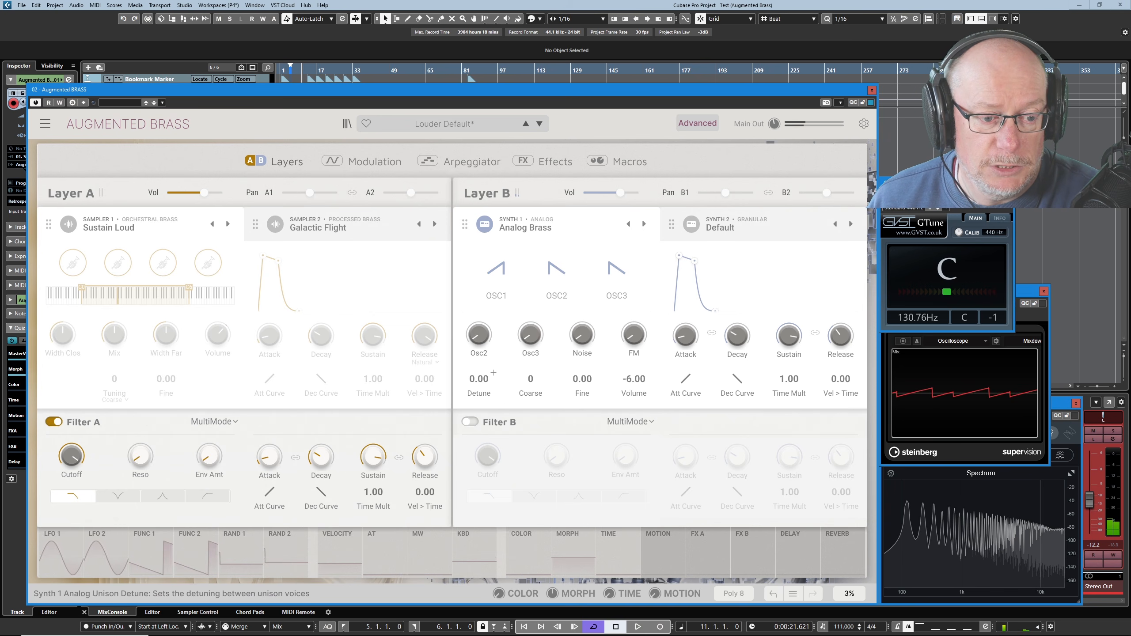
drag(494, 373, 493, 373)
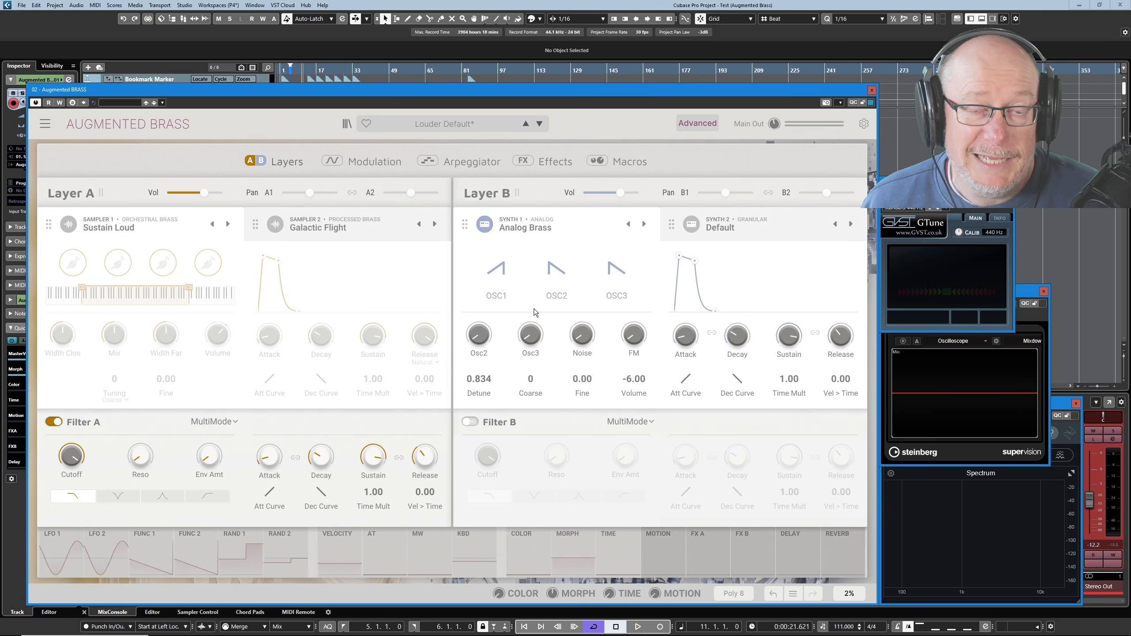
mouse_move(487, 344)
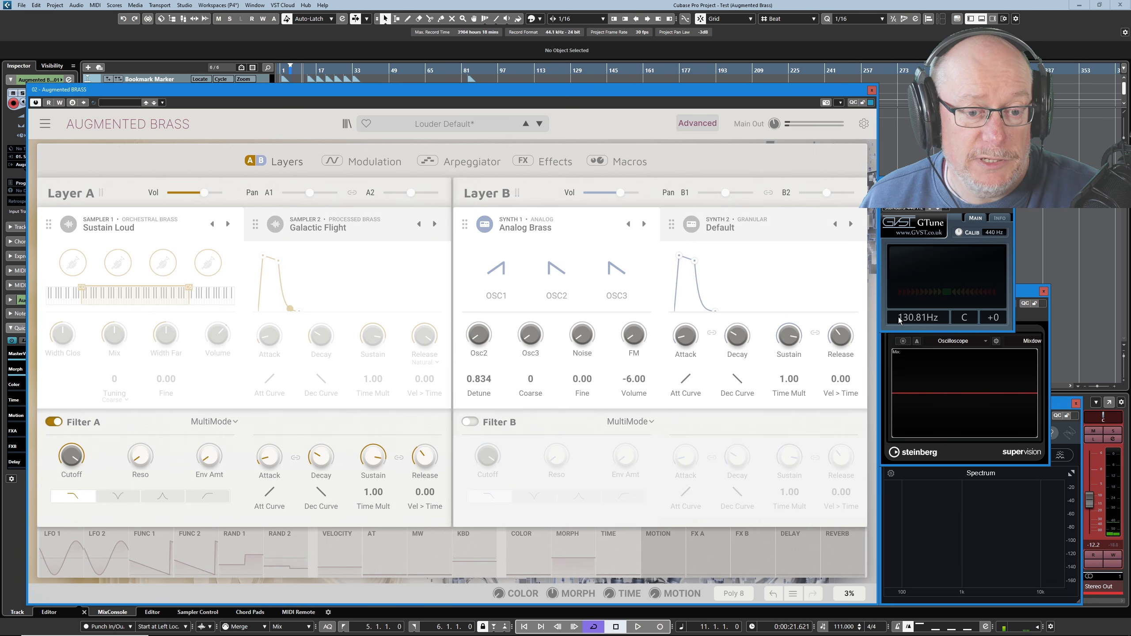
Load the Little Broken Organ sound into Synth 1 and change the OSC1 waveform to a sawtooth.
click(533, 228)
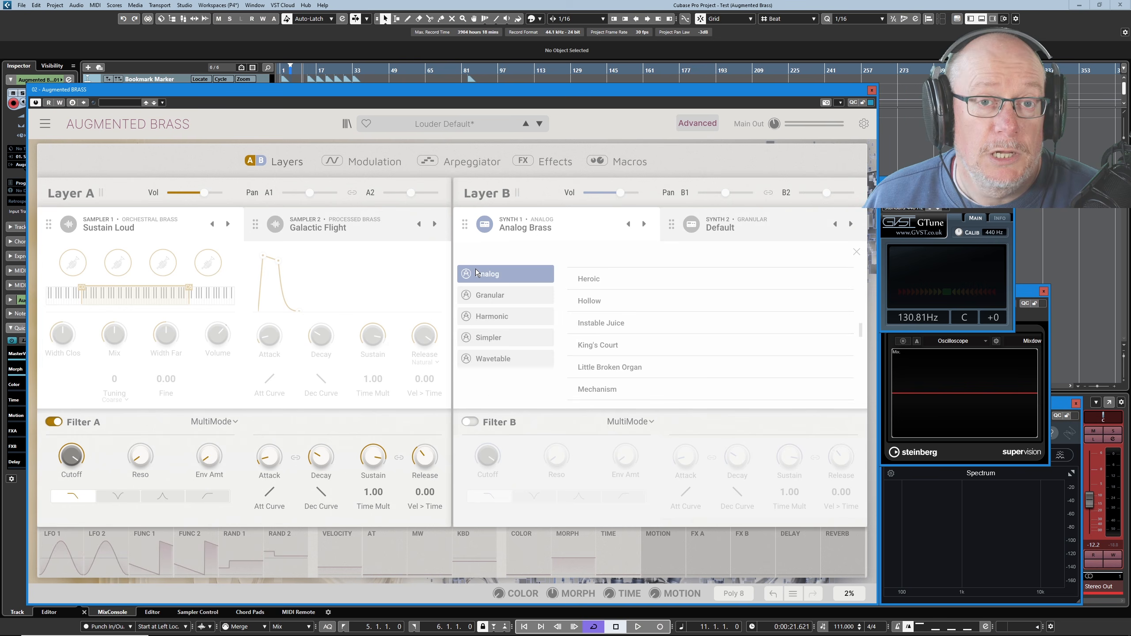
double_click(600, 368)
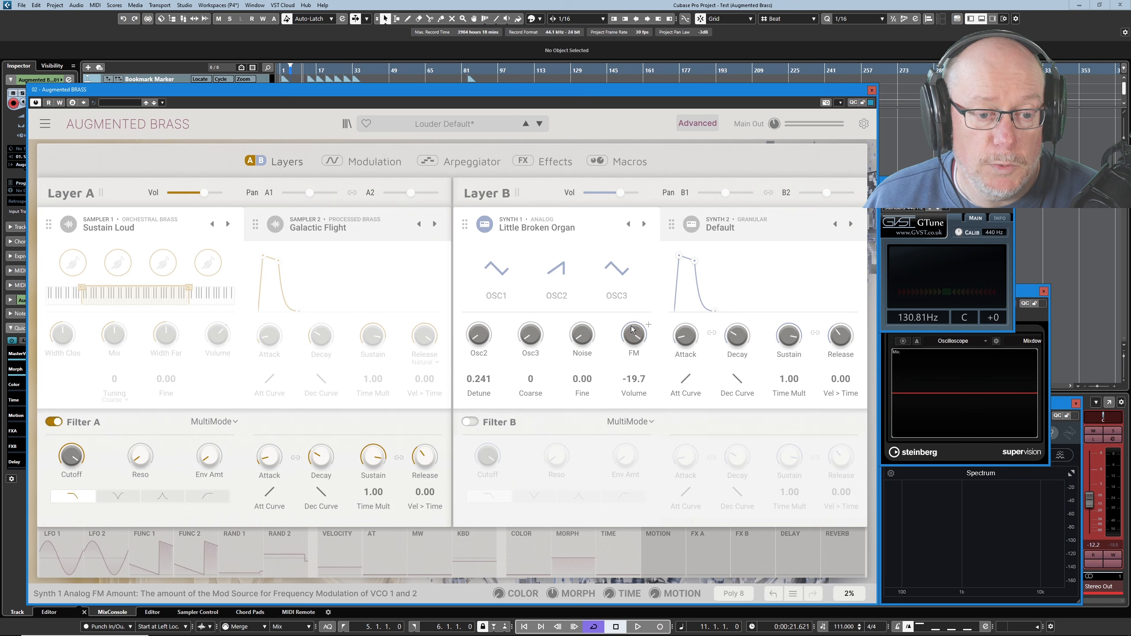
click(496, 269)
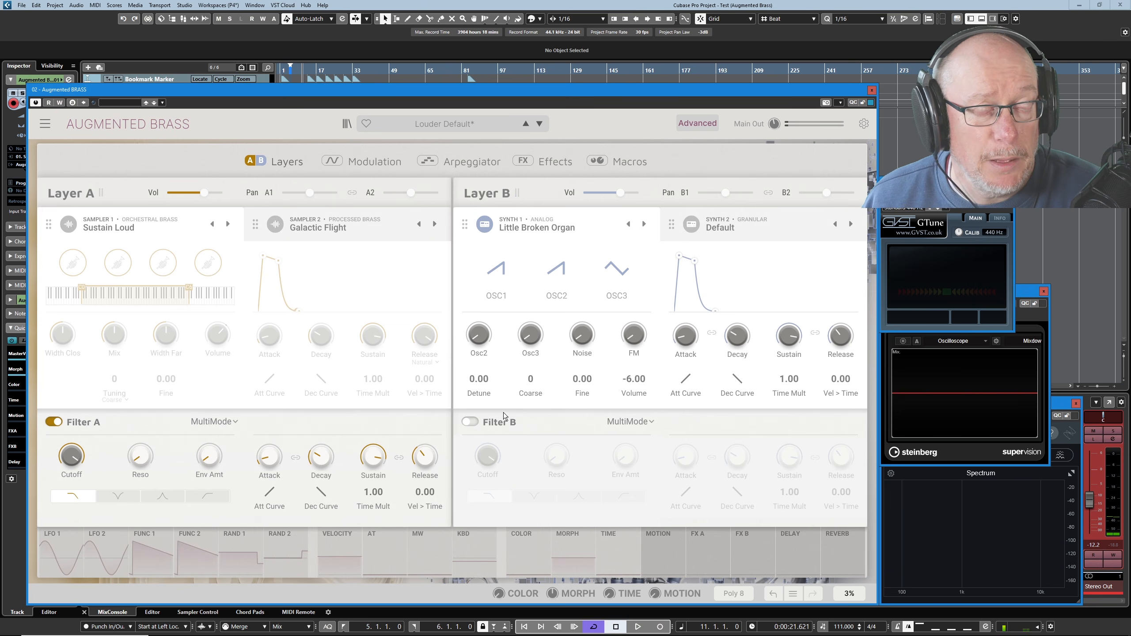
Load the Mechanism sound into Synth 1 and set its output volume to about -7.63.
click(644, 223)
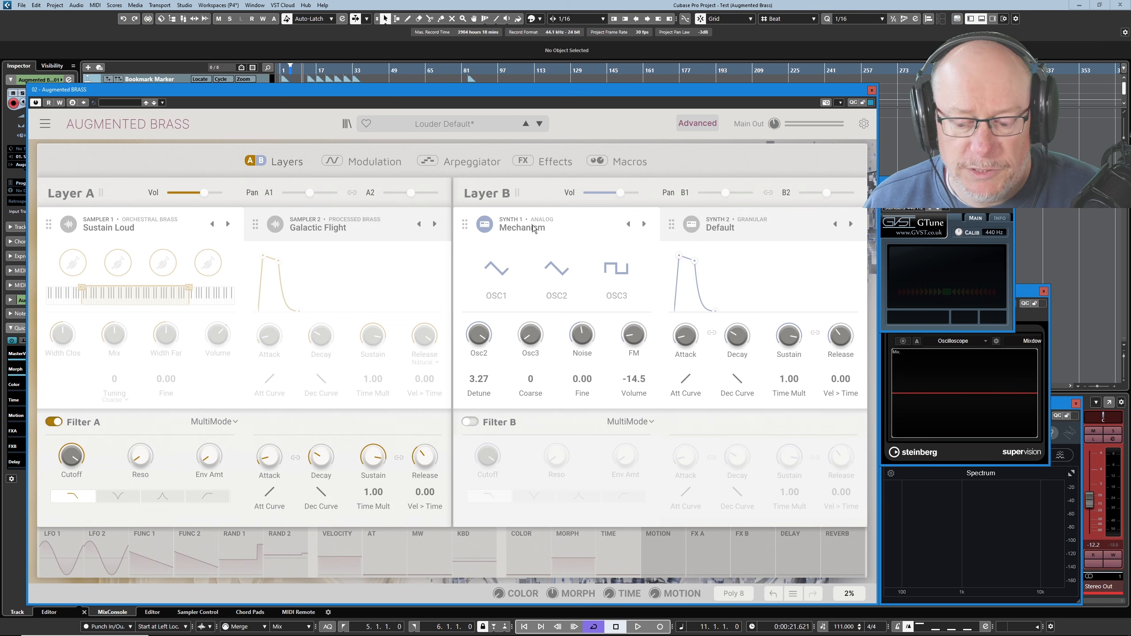
drag(633, 387, 633, 380)
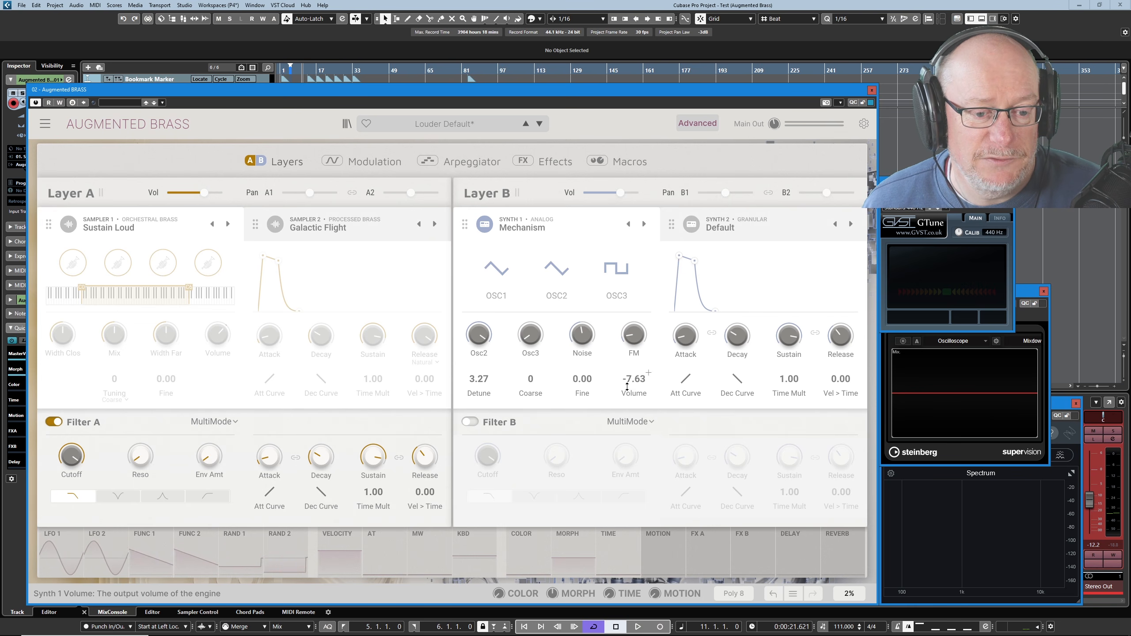
Turn Synth 1's Osc2 level fully down and set the unison detune to 0.00.
mouse_move(480, 334)
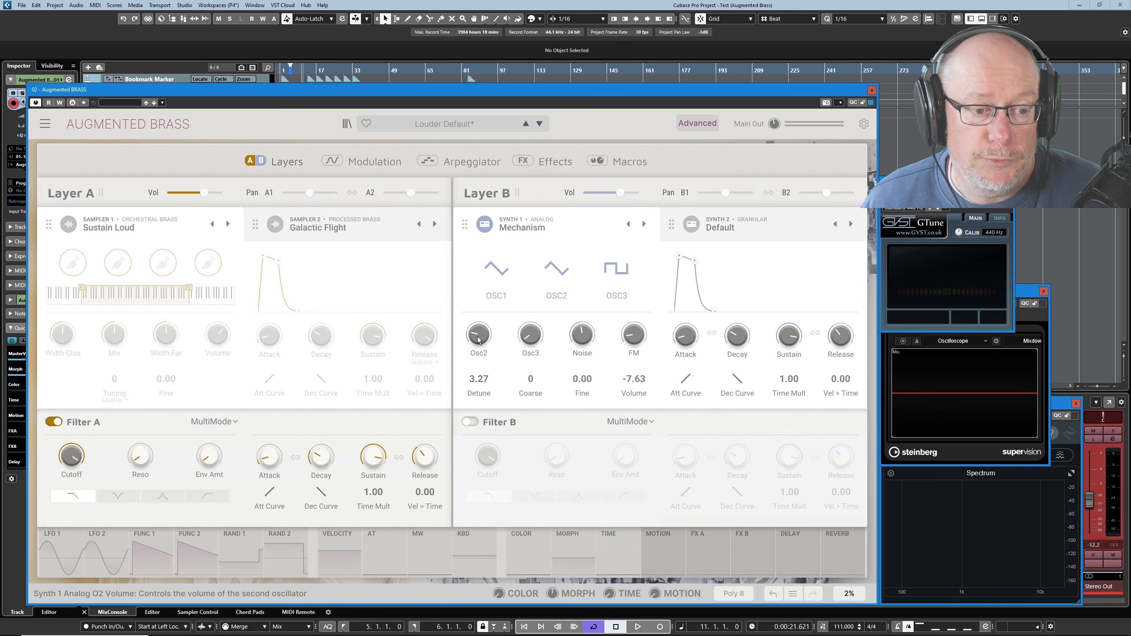
drag(478, 336, 477, 356)
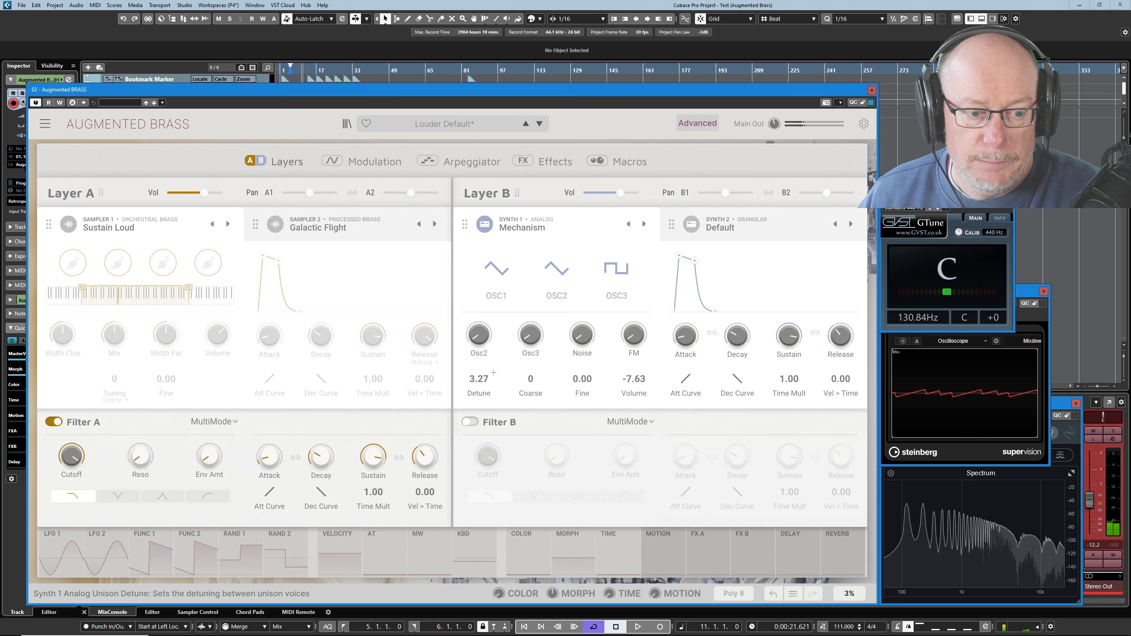
drag(493, 373, 479, 392)
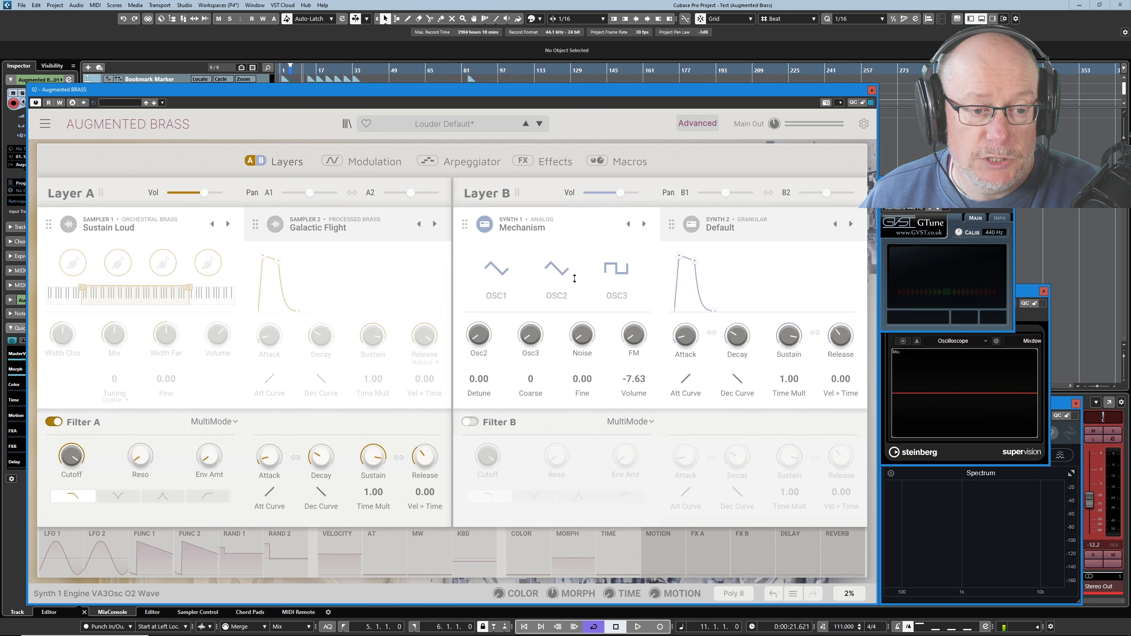
Raise the Osc2 and Osc3 levels of Synth 1 to mix in the second and third oscillators.
drag(482, 341, 482, 302)
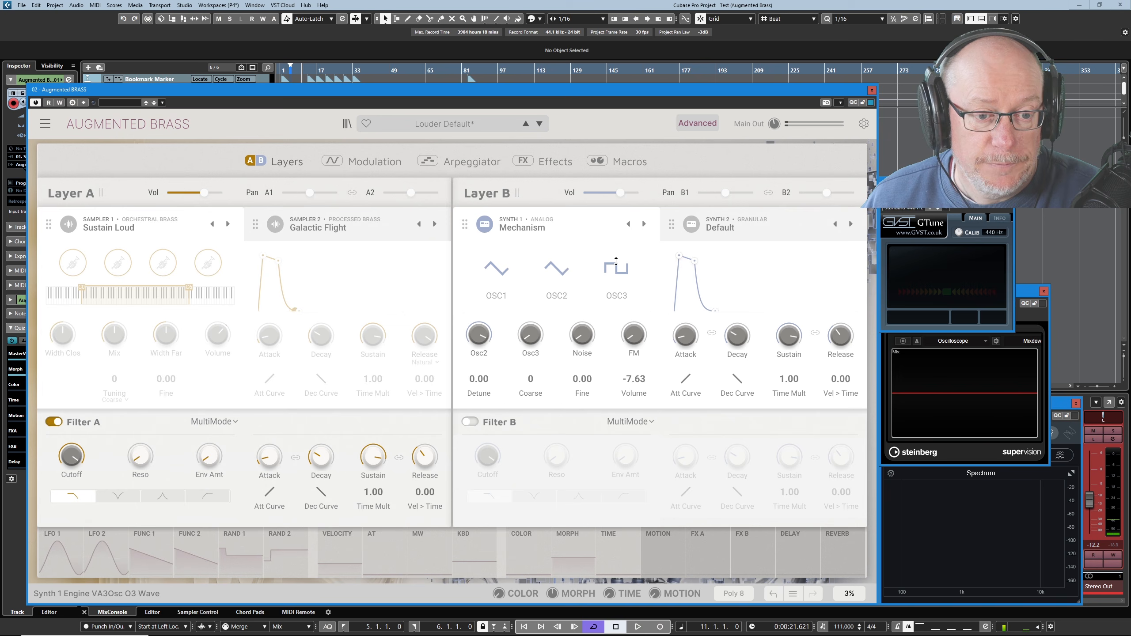
mouse_move(531, 343)
drag(530, 341, 531, 312)
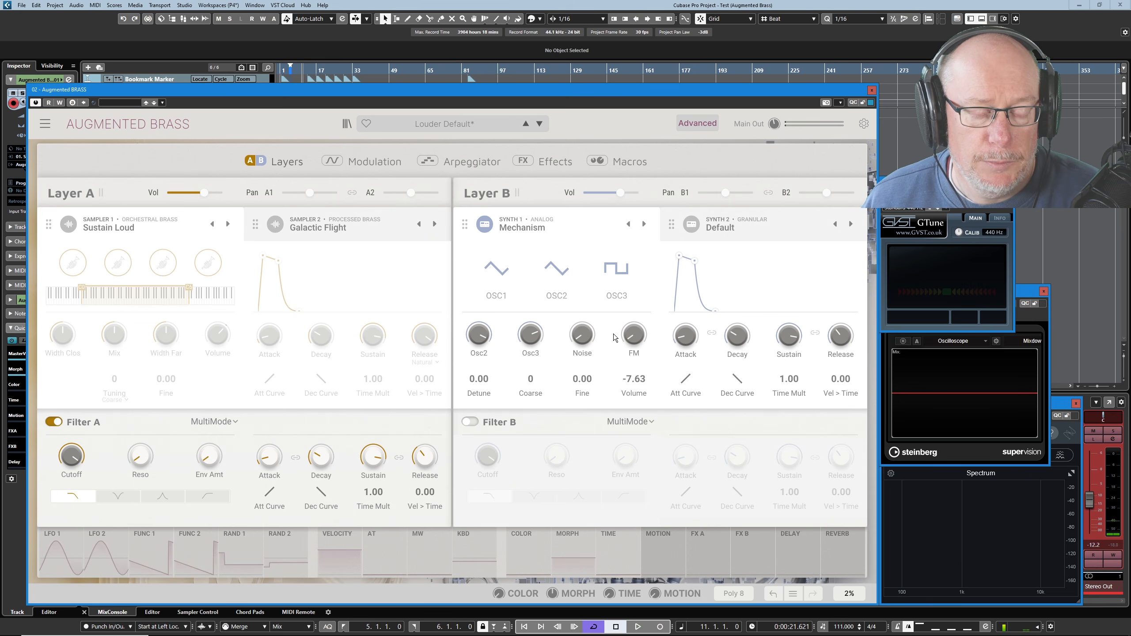
Raise Synth 1's noise level to about -3.39 dB.
mouse_move(587, 337)
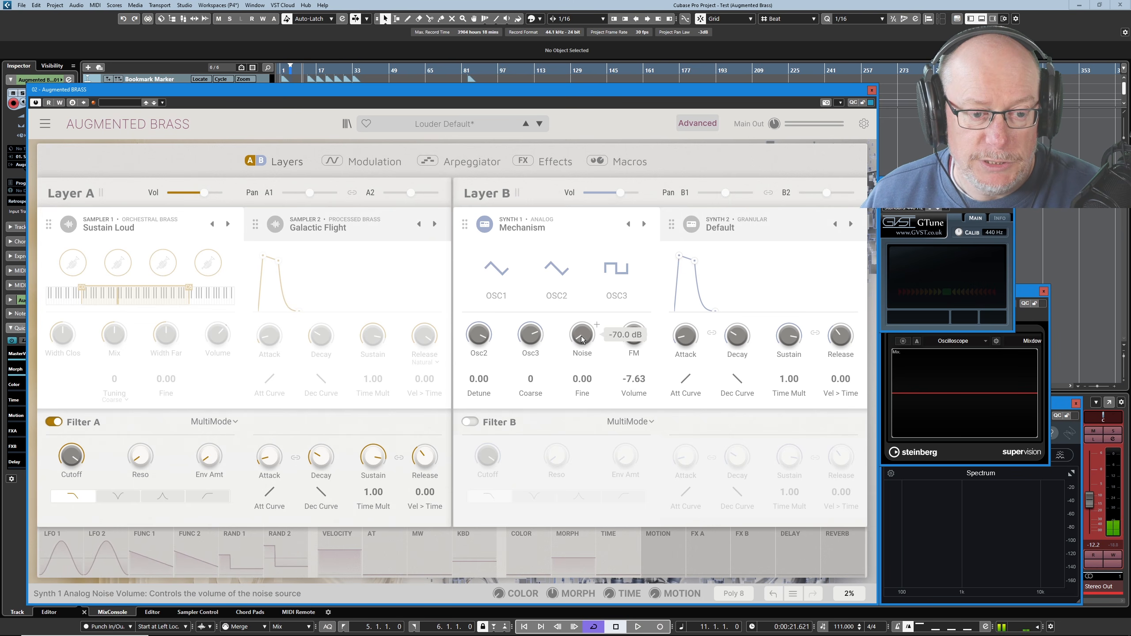
scroll(597, 324, up, 10)
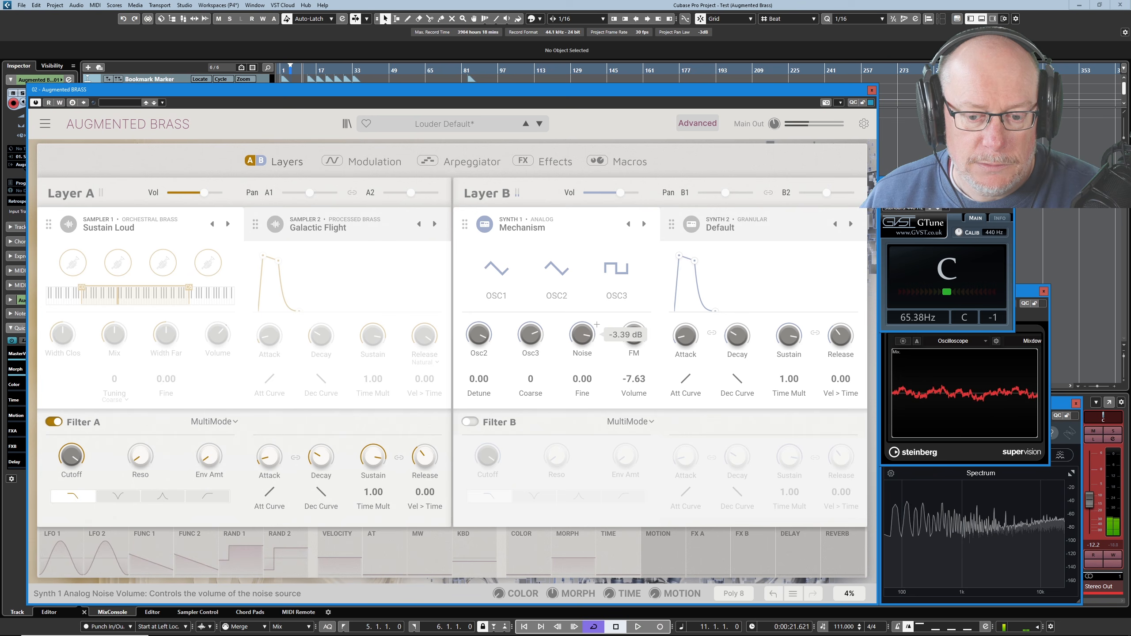
drag(580, 336, 580, 340)
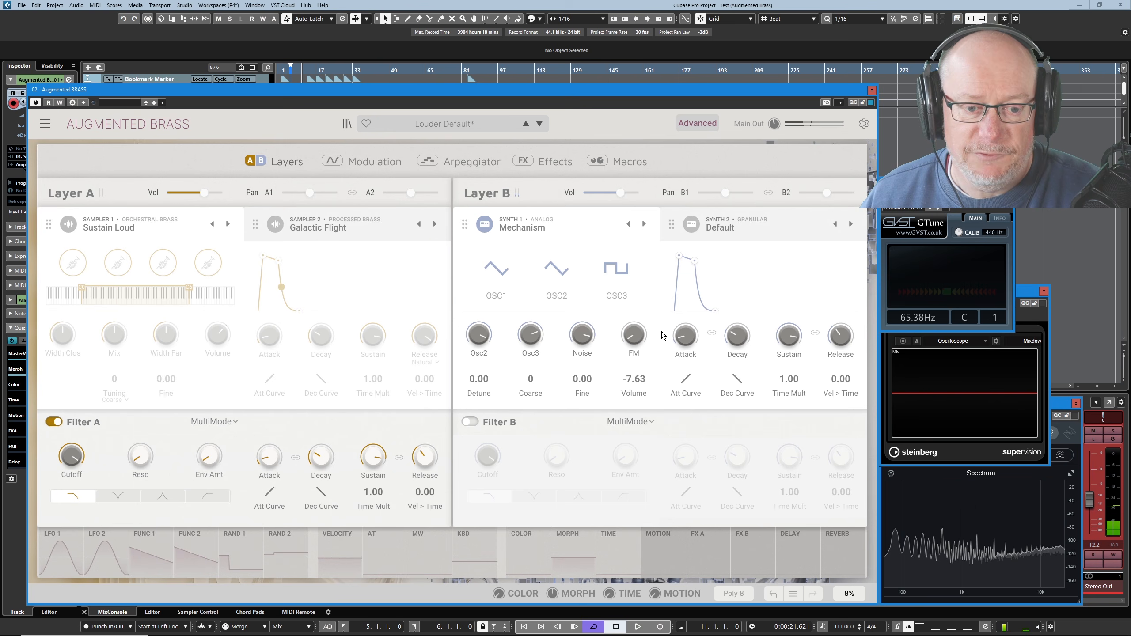
Raise Synth 1's FM amount to about 0.039 and bring the noise level to about -9.95 dB.
mouse_move(626, 331)
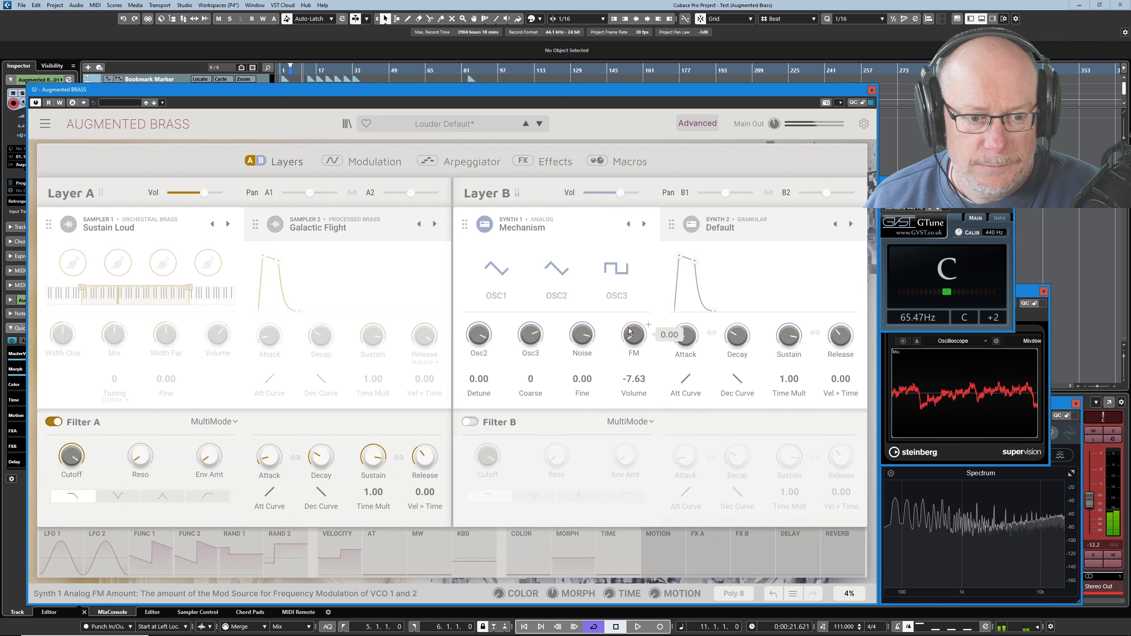
drag(630, 332, 630, 305)
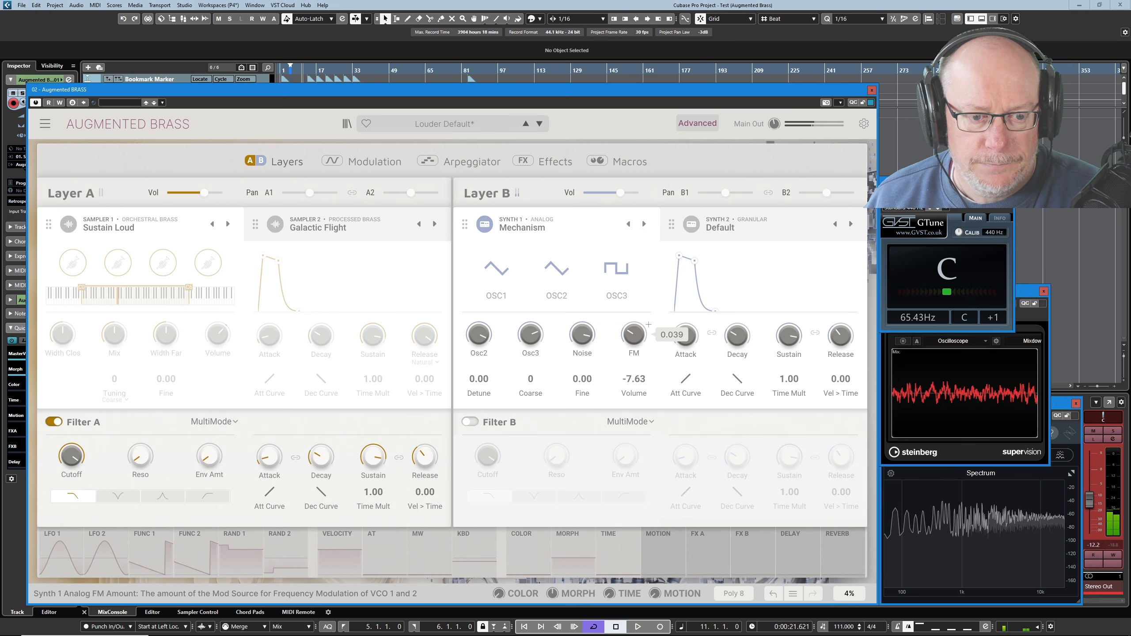
mouse_move(597, 324)
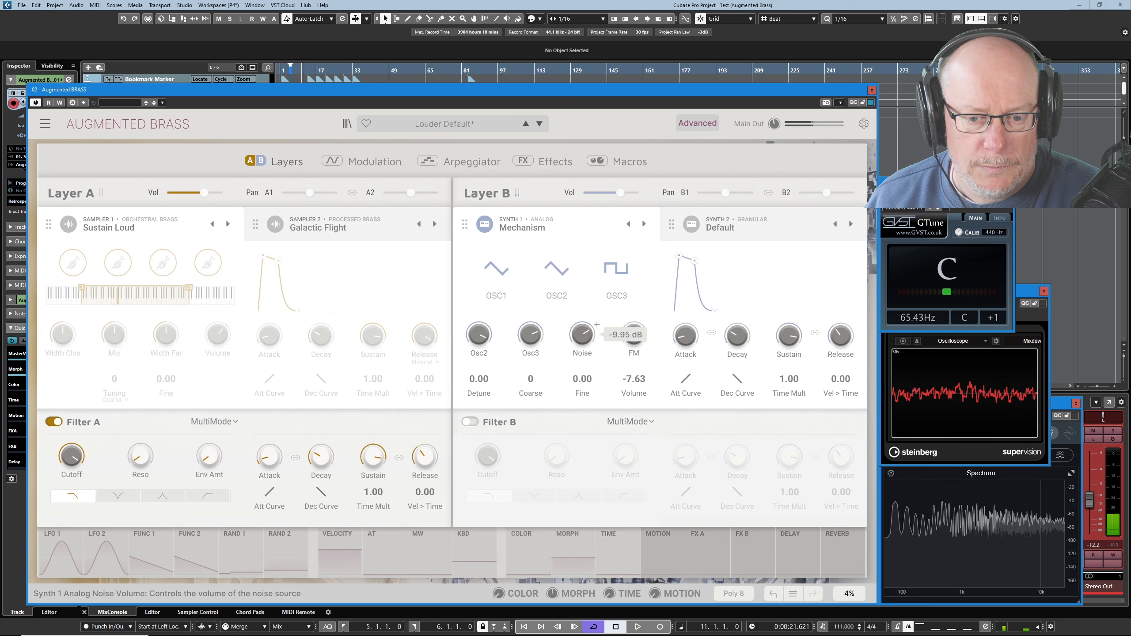
mouse_move(647, 341)
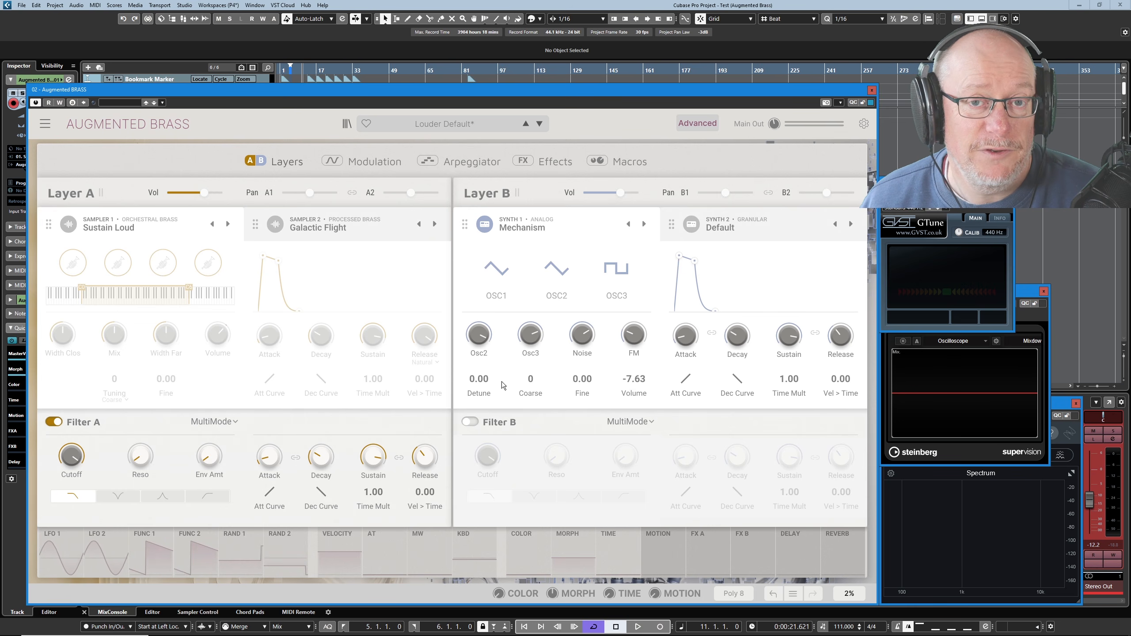
Reset Synth 1's FM amount to 0.00 and set the unison detune to about 0.437.
mouse_move(477, 383)
mouse_down()
mouse_move(494, 372)
mouse_move(476, 380)
mouse_up()
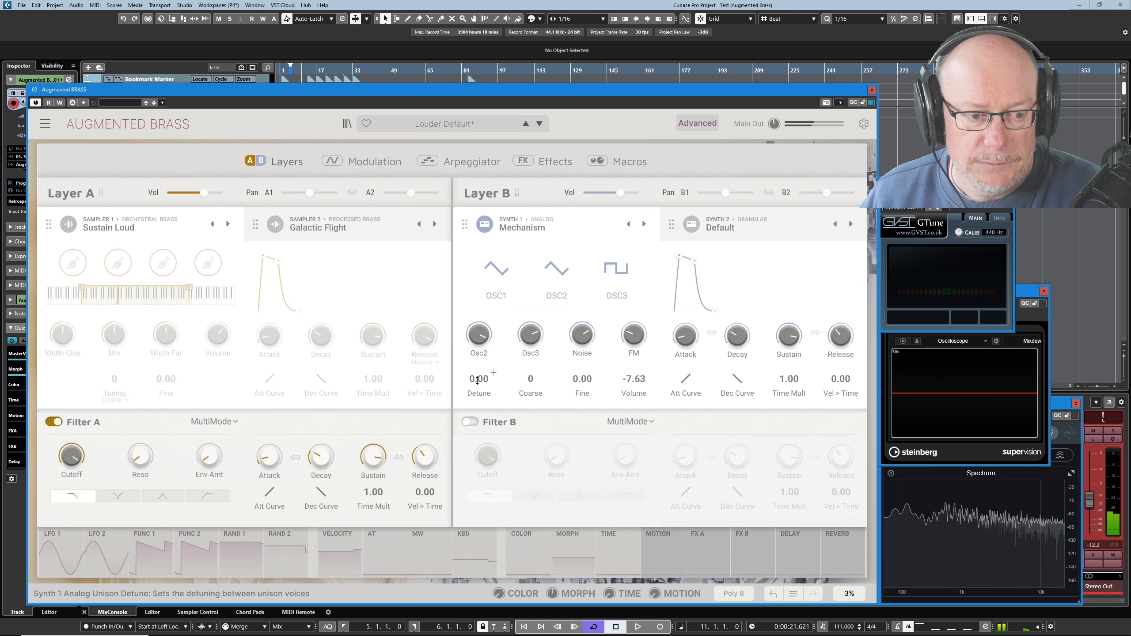
drag(477, 380, 477, 354)
double_click(634, 335)
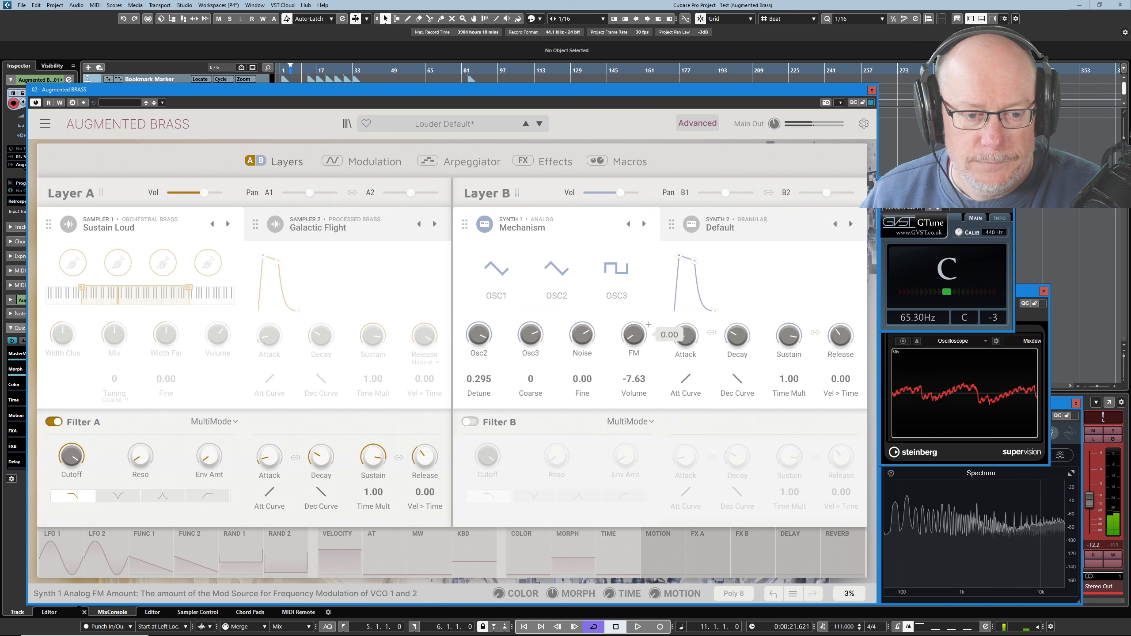
double_click(482, 379)
scroll(494, 373, up, 10)
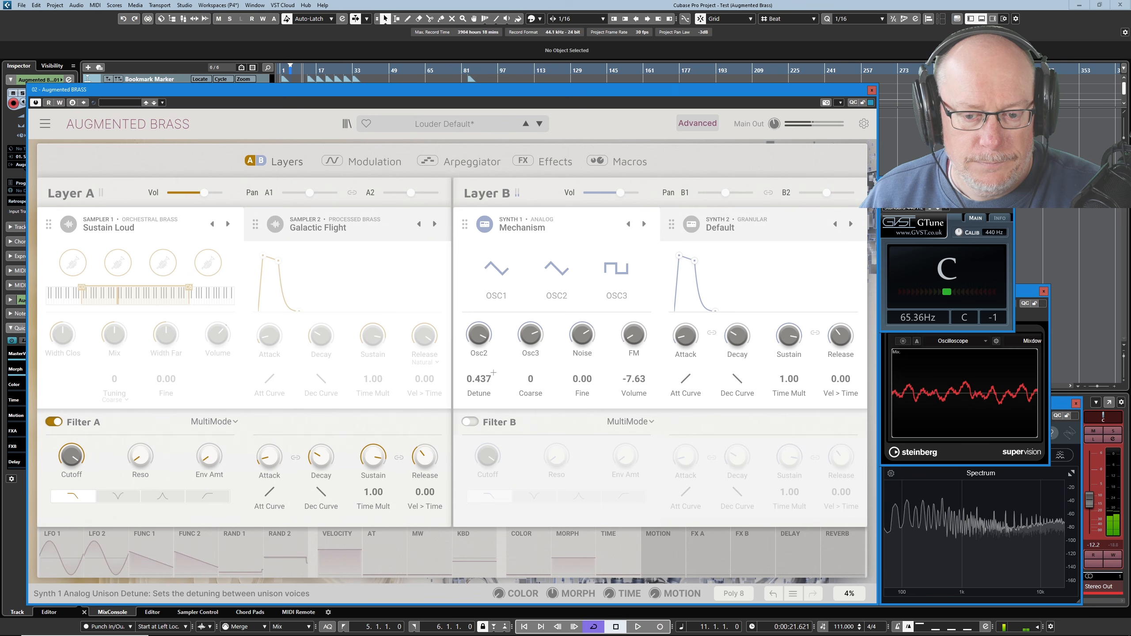
Sweep Synth 1's unison detune up to about 2.75 and bring it back down to about 0.068.
scroll(494, 373, up, 2)
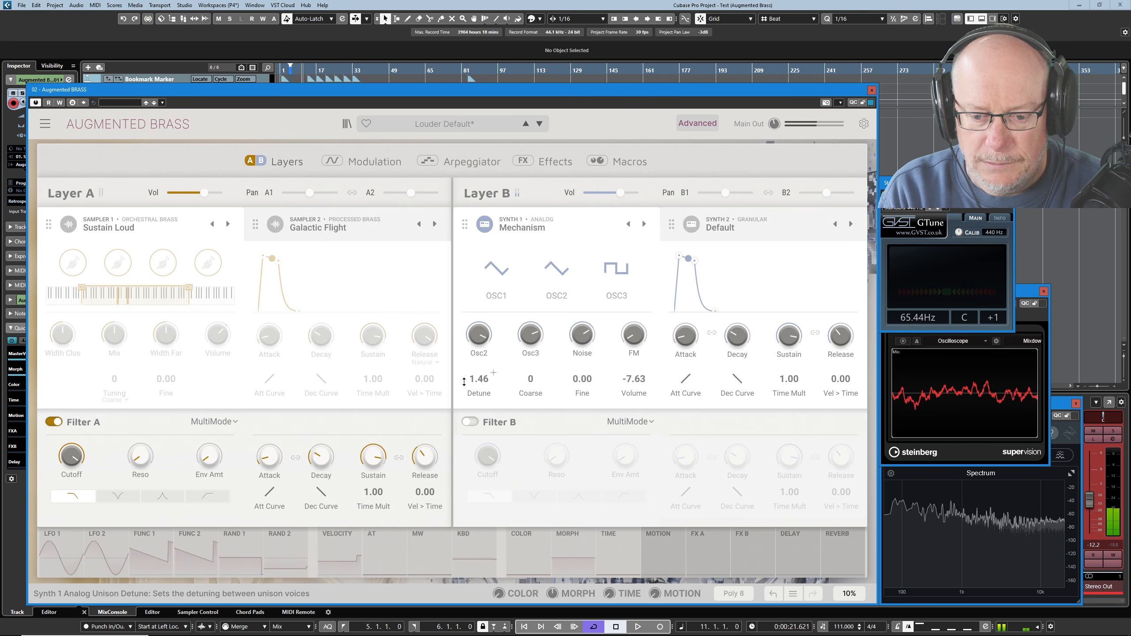
scroll(477, 381, up, 4)
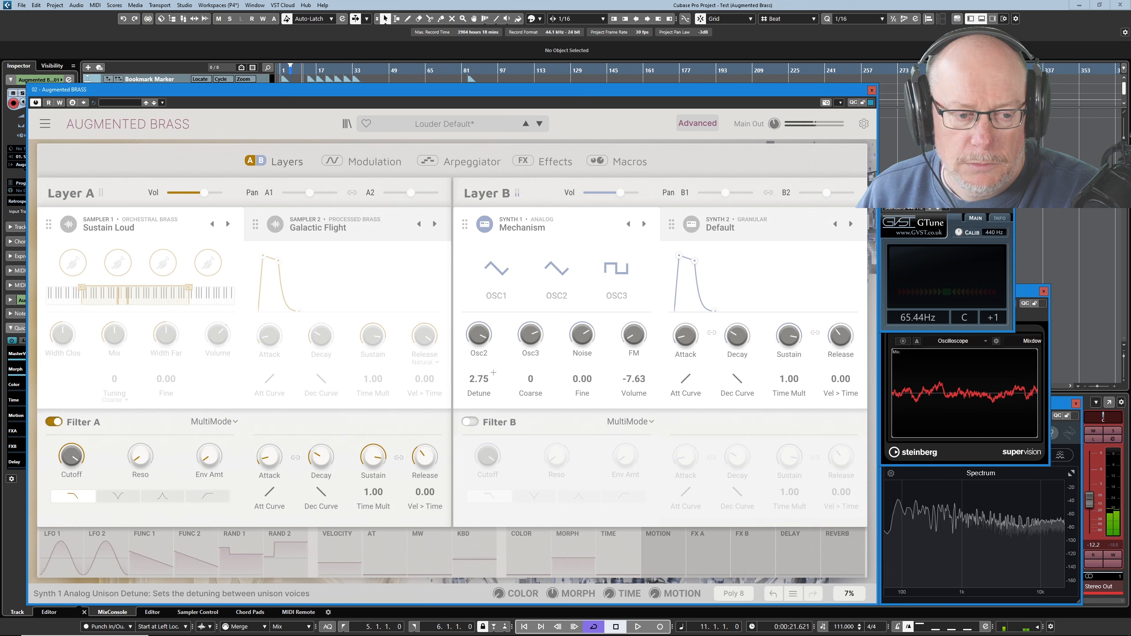
drag(493, 373, 475, 379)
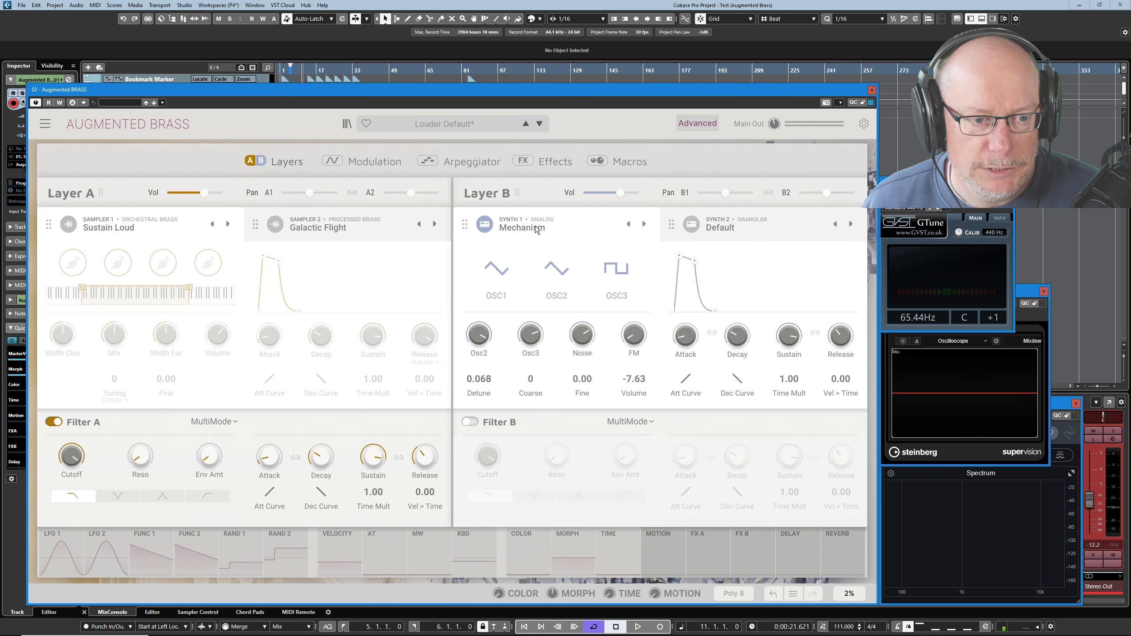
Switch Layer B's Synth 1 to the Granular engine with the Big Bell preset.
click(520, 230)
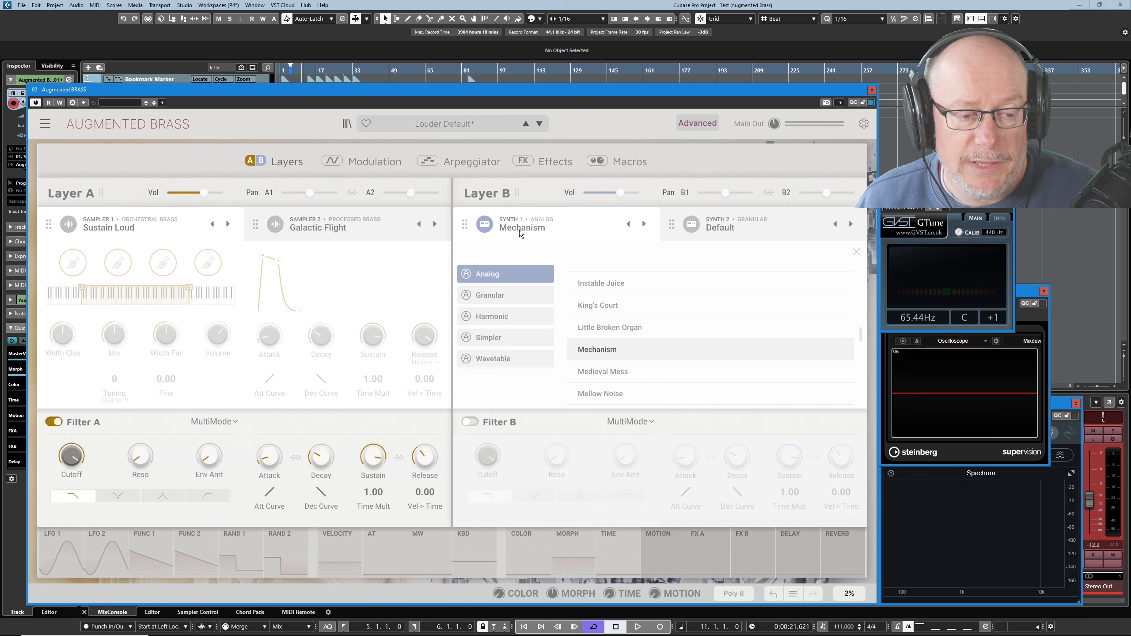
click(500, 297)
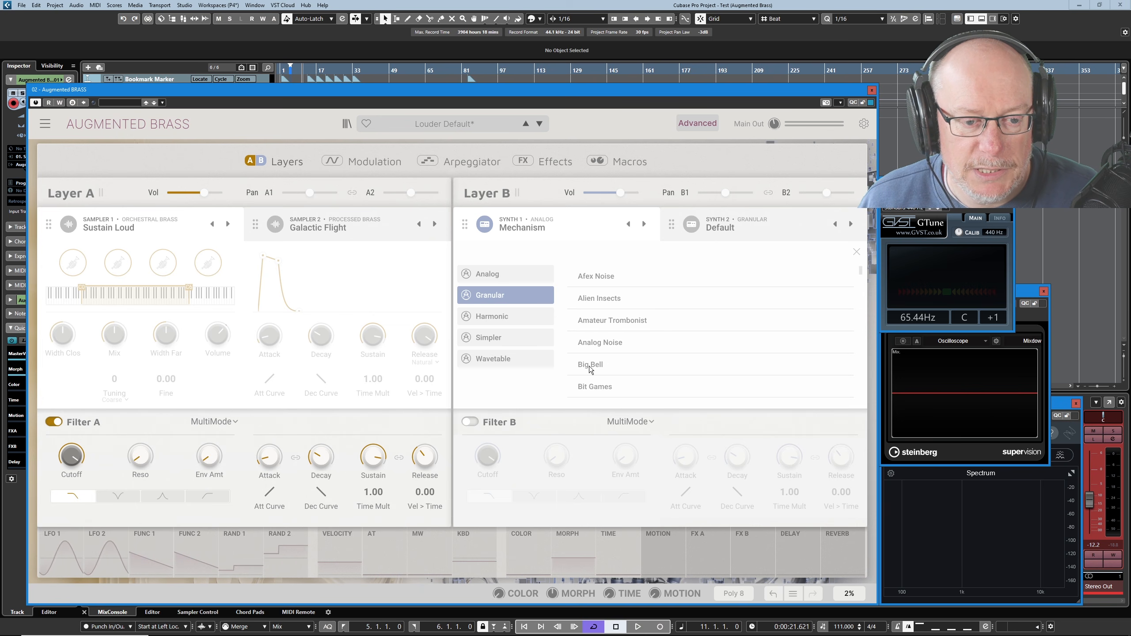
click(589, 365)
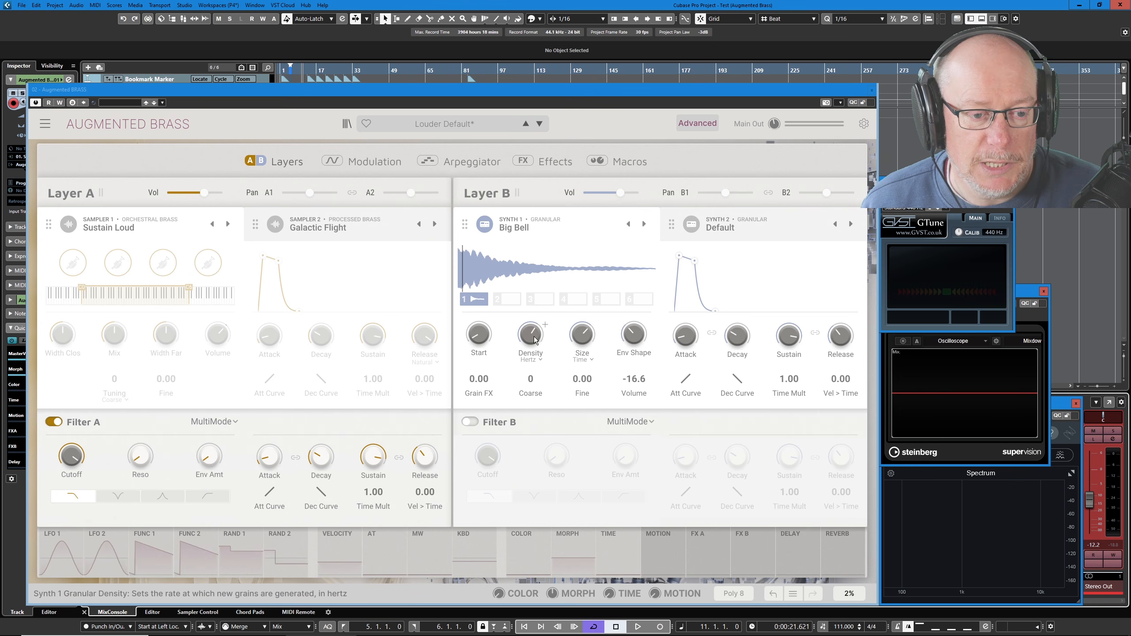
Slow Synth 1's grain density to about 2.05 Hz, with a grain size of about 915 ms and a volume of -3.85.
mouse_move(534, 337)
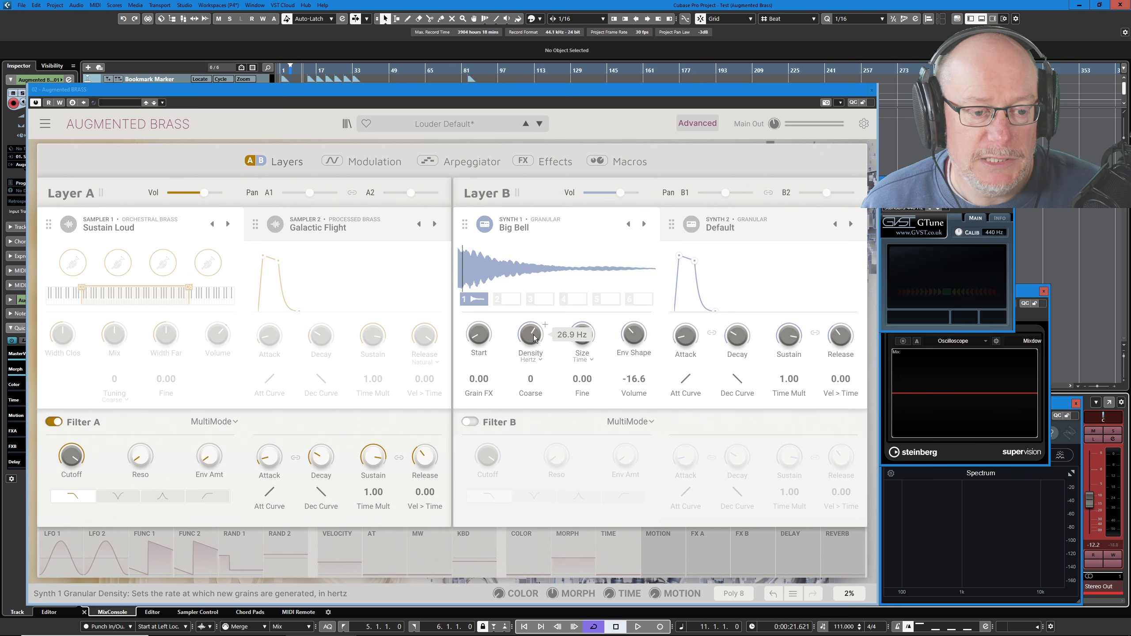
click(535, 338)
drag(535, 338, 584, 338)
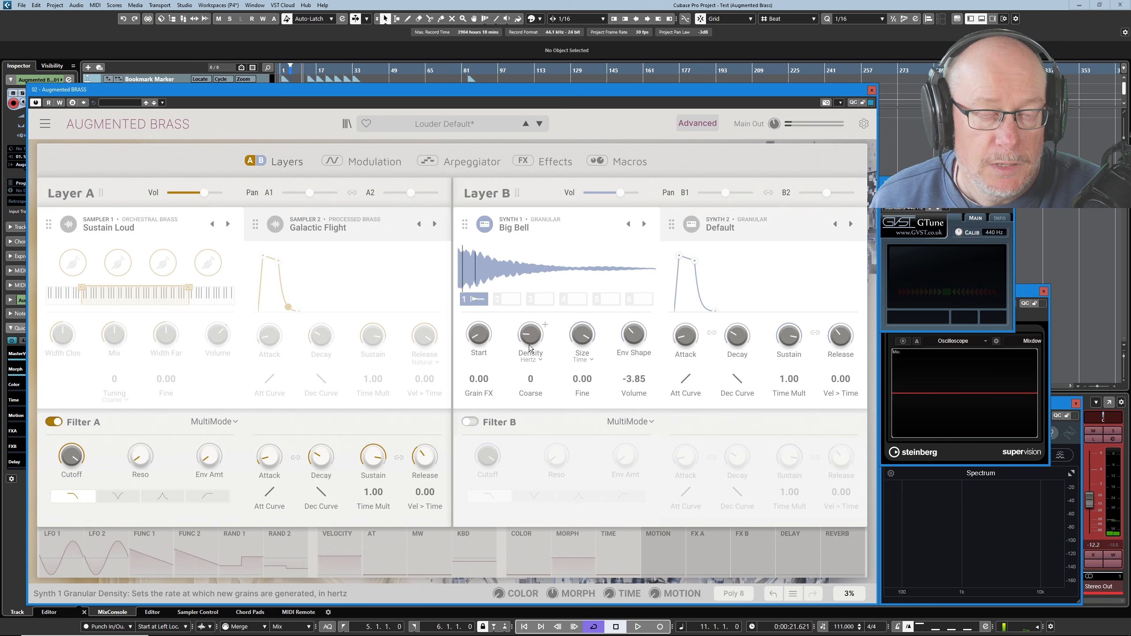
mouse_move(530, 348)
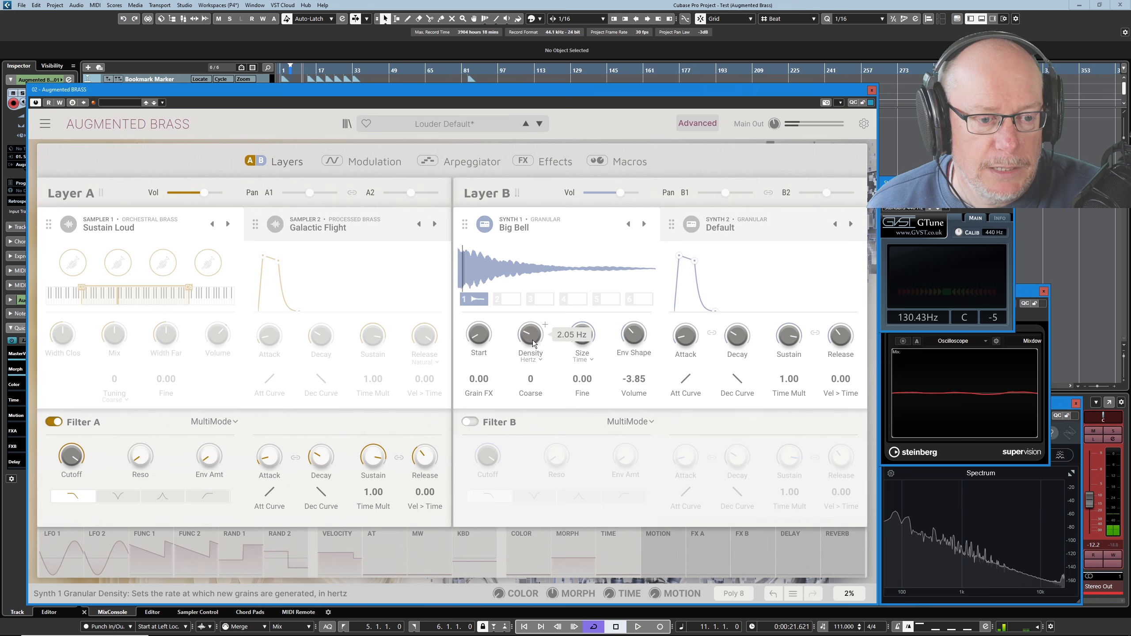
Raise Synth 1's grain density to about 28.3 Hz and its volume to about 1.16.
drag(533, 342, 533, 307)
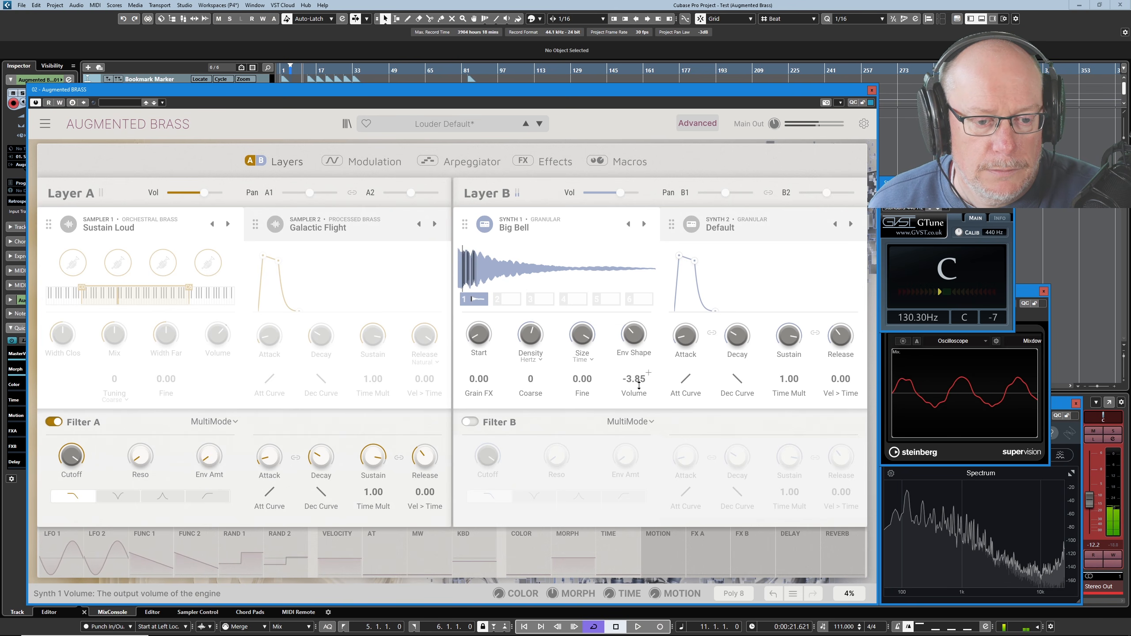
drag(648, 374, 648, 363)
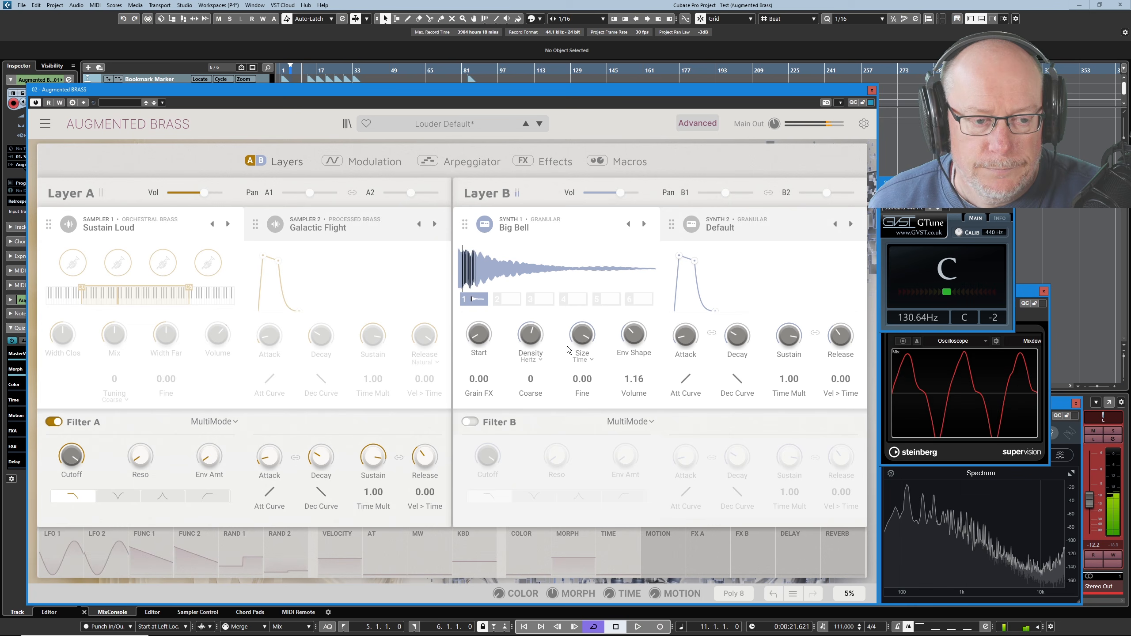
drag(545, 333, 524, 339)
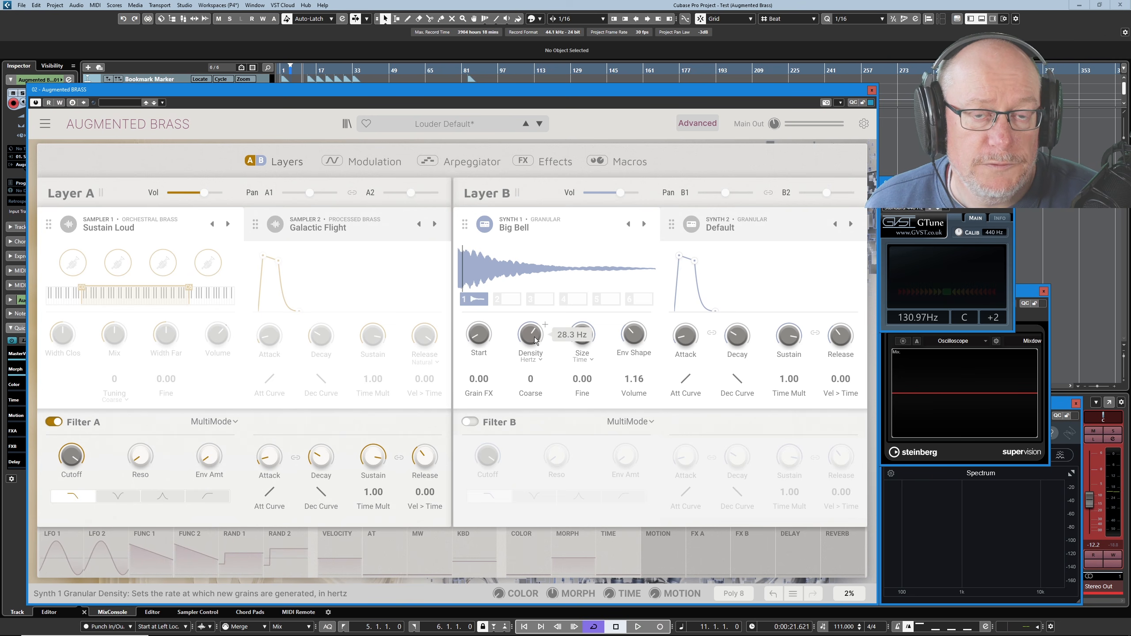
Shorten Synth 1's grain size through about 98 ms to about 28.7 ms and set the density to about 36.2 Hz.
mouse_move(587, 341)
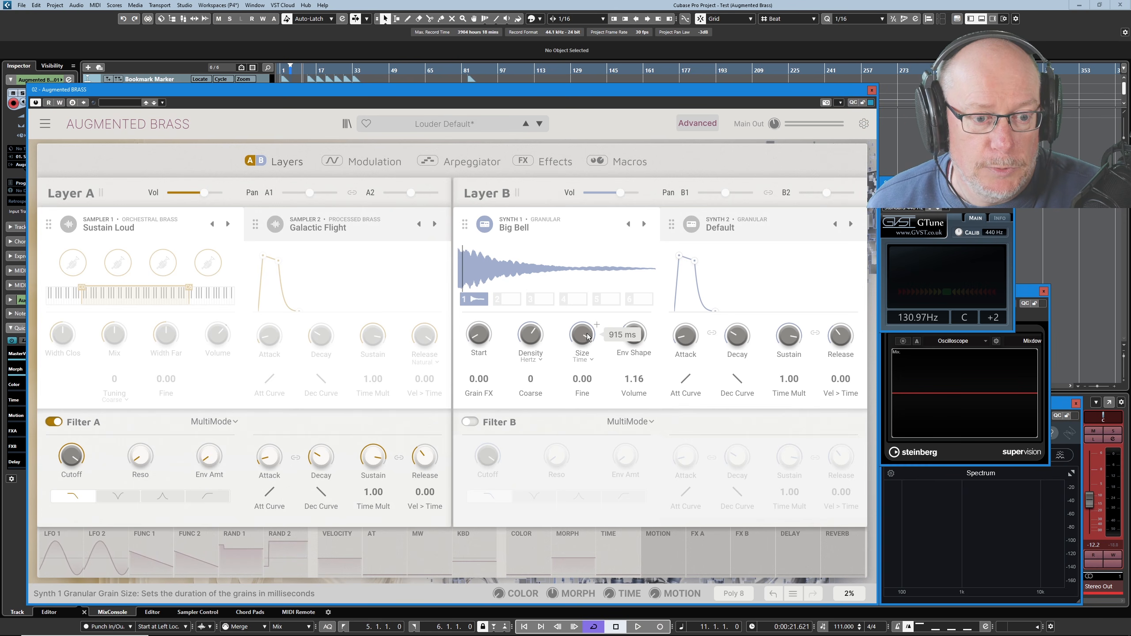
drag(587, 337, 587, 377)
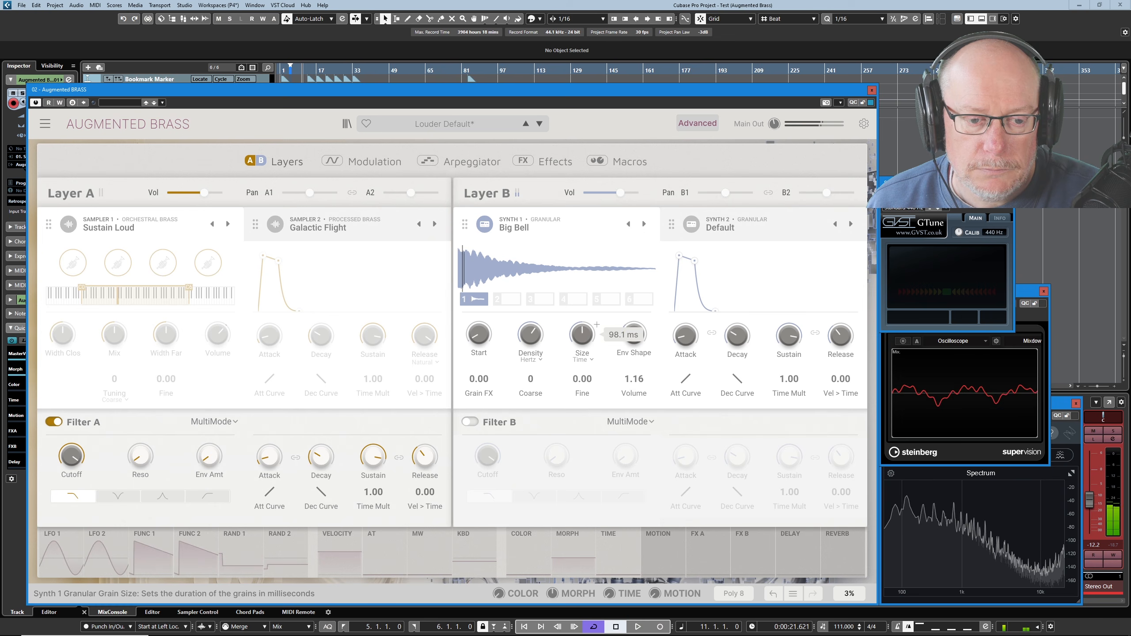
drag(582, 334, 582, 361)
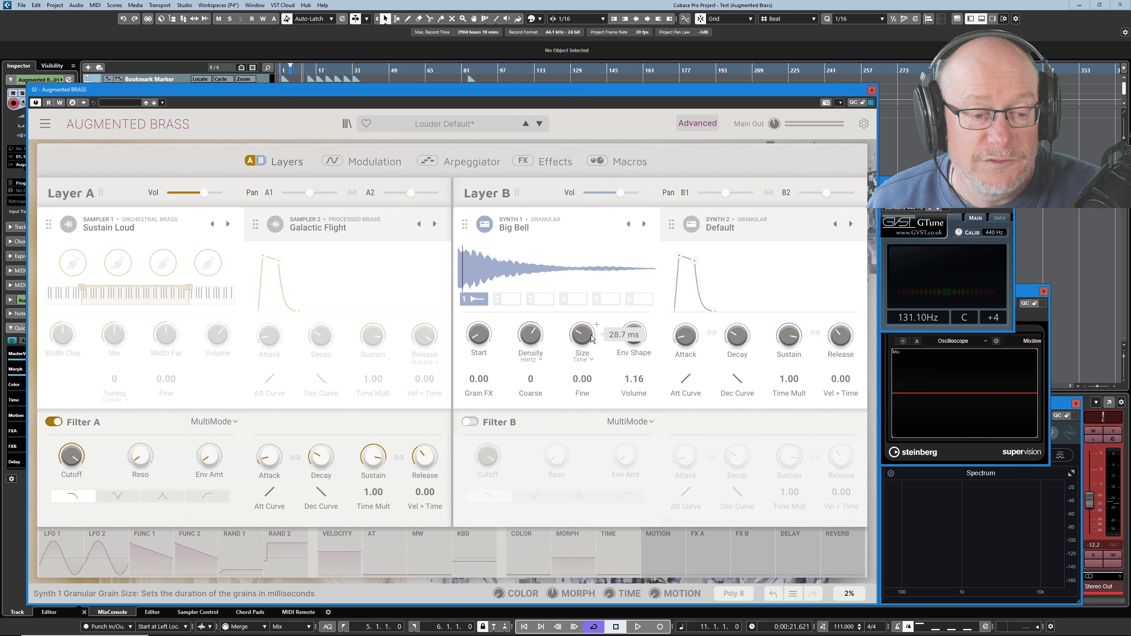
mouse_move(546, 324)
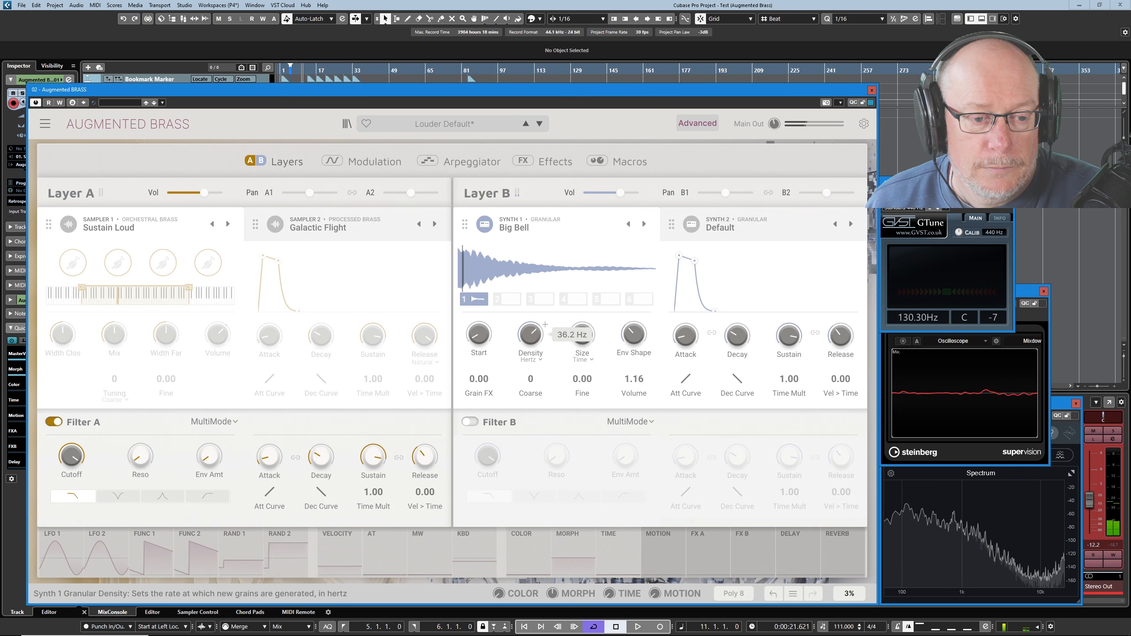
mouse_move(597, 324)
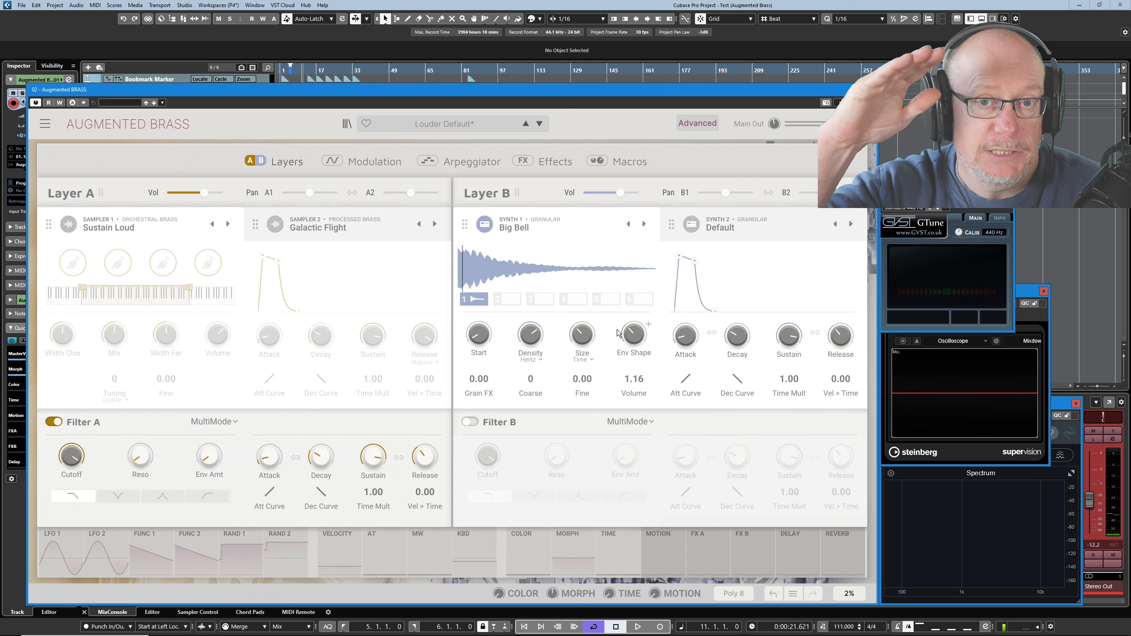
Sweep Synth 1's grain envelope shape down to 0.00 and back up to around its midpoint.
mouse_move(632, 335)
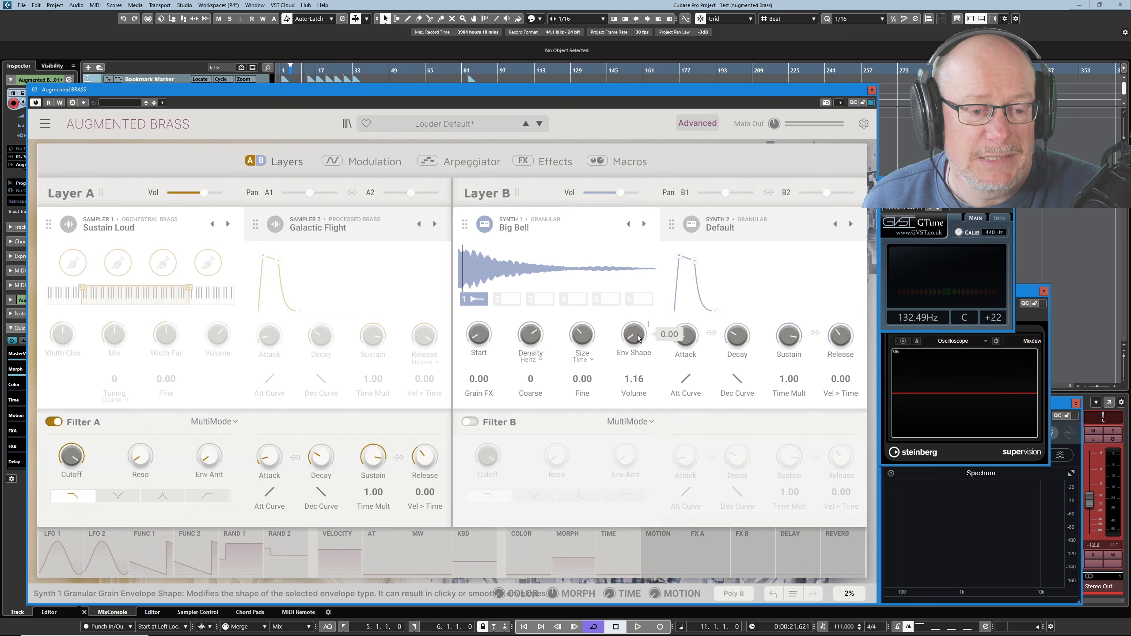
drag(637, 334, 637, 312)
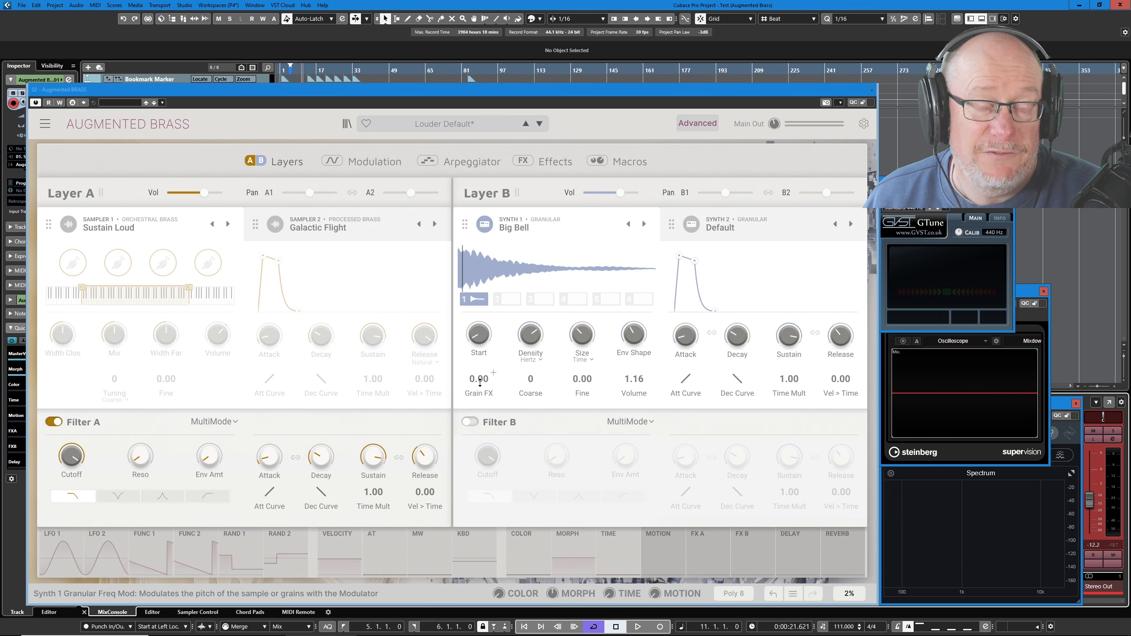
Raise Synth 1's Grain FX amount to about 0.788, and lower it through 0.400 to about 0.240.
drag(480, 381, 479, 376)
drag(479, 379, 494, 345)
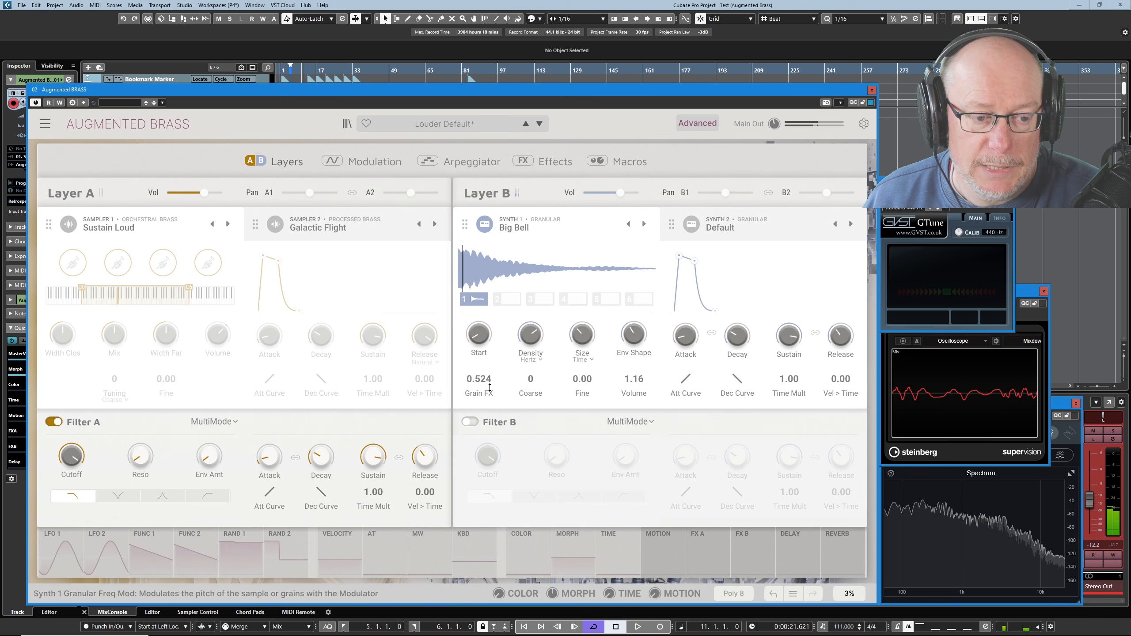
mouse_move(494, 373)
mouse_down()
mouse_move(494, 360)
mouse_move(494, 378)
mouse_up()
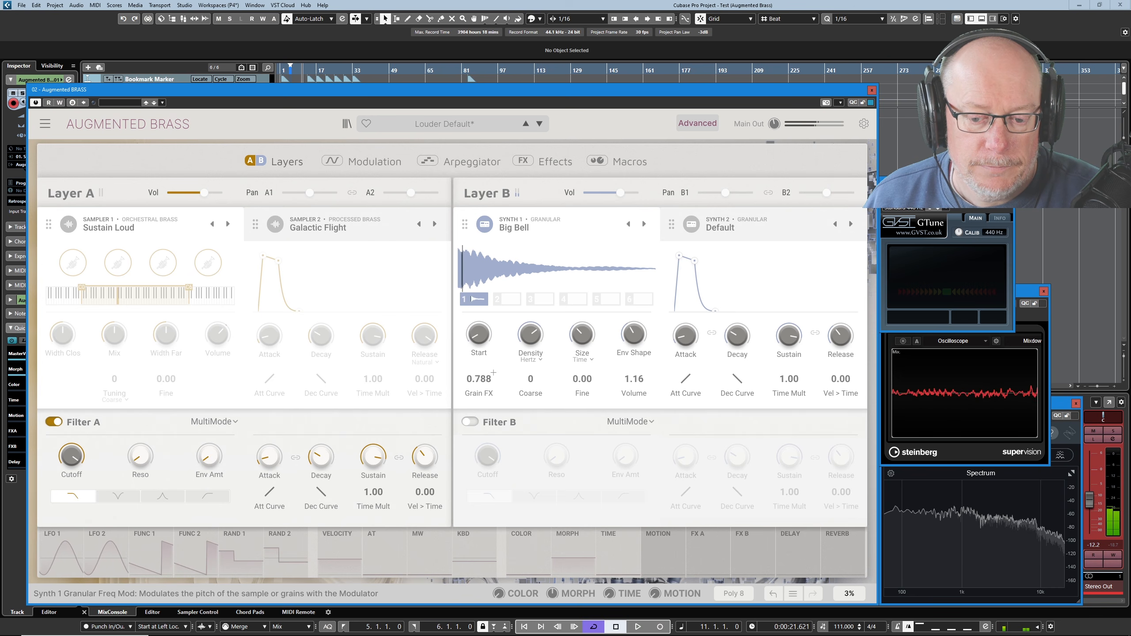
drag(473, 374, 473, 387)
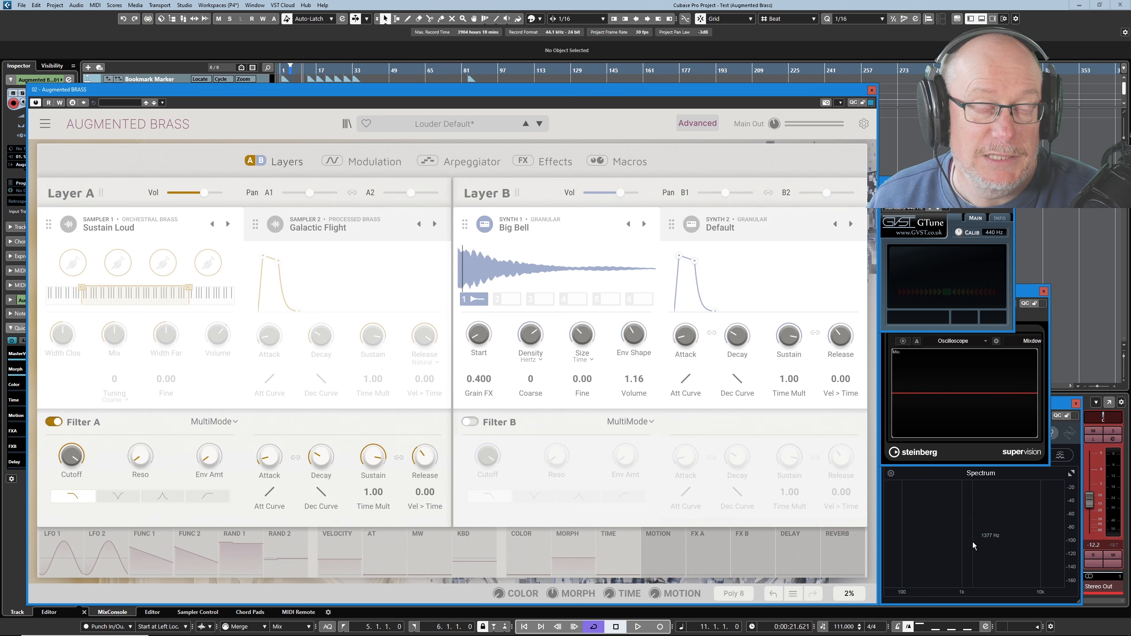
mouse_move(489, 385)
mouse_down()
mouse_move(494, 373)
mouse_move(474, 381)
mouse_up()
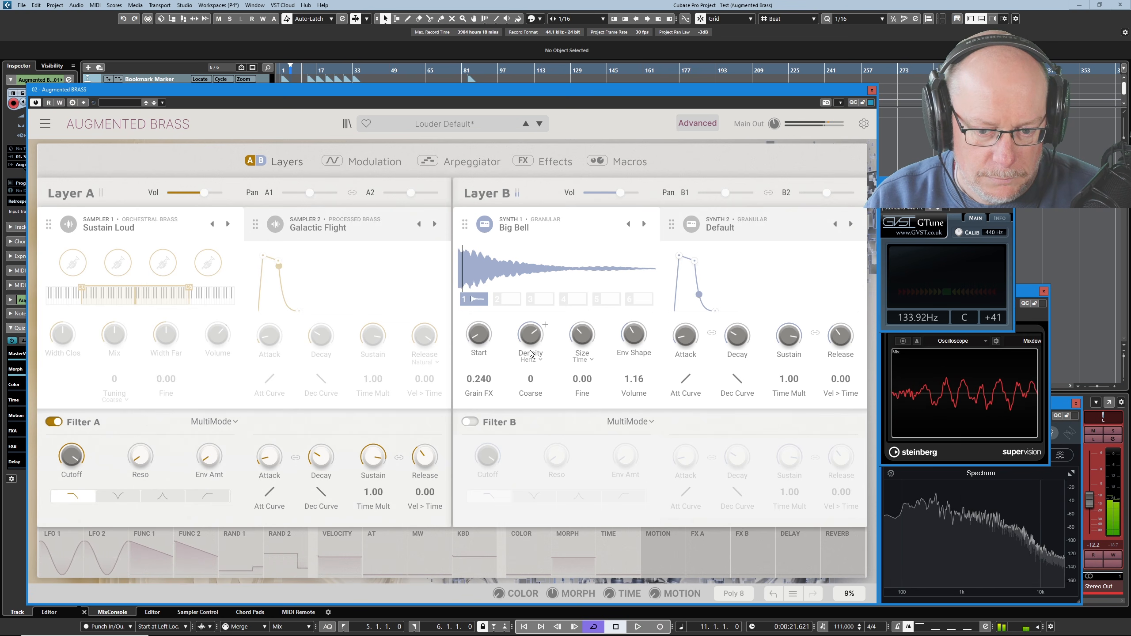
Switch Synth 1 to the Harmonic engine's Dusty Thruster preset and raise its volume to about 3.84.
click(516, 227)
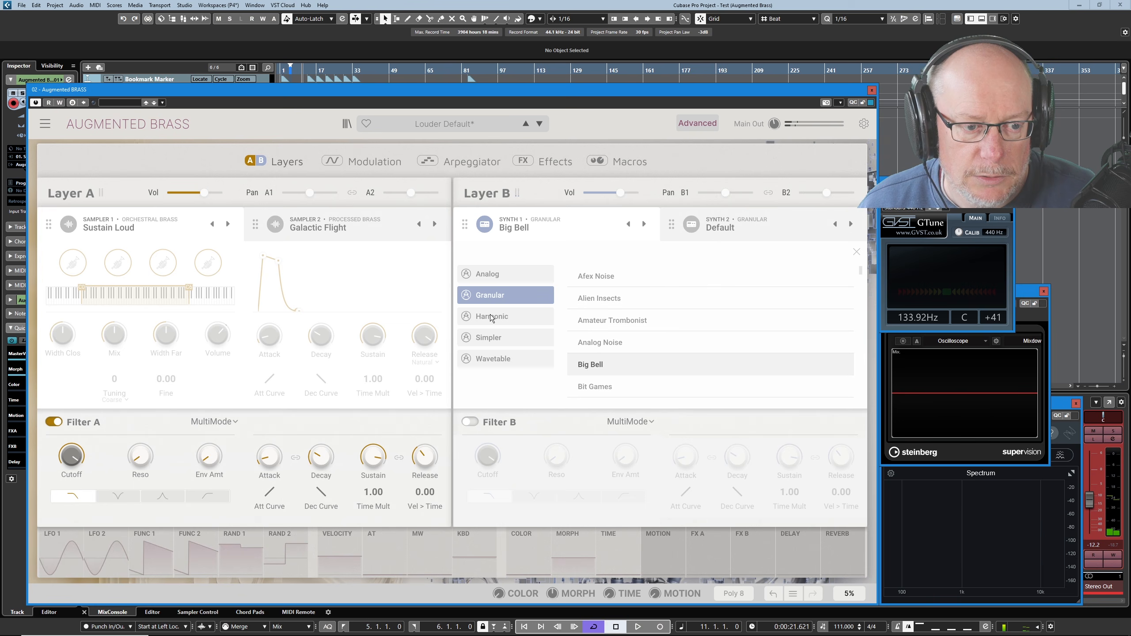
click(498, 316)
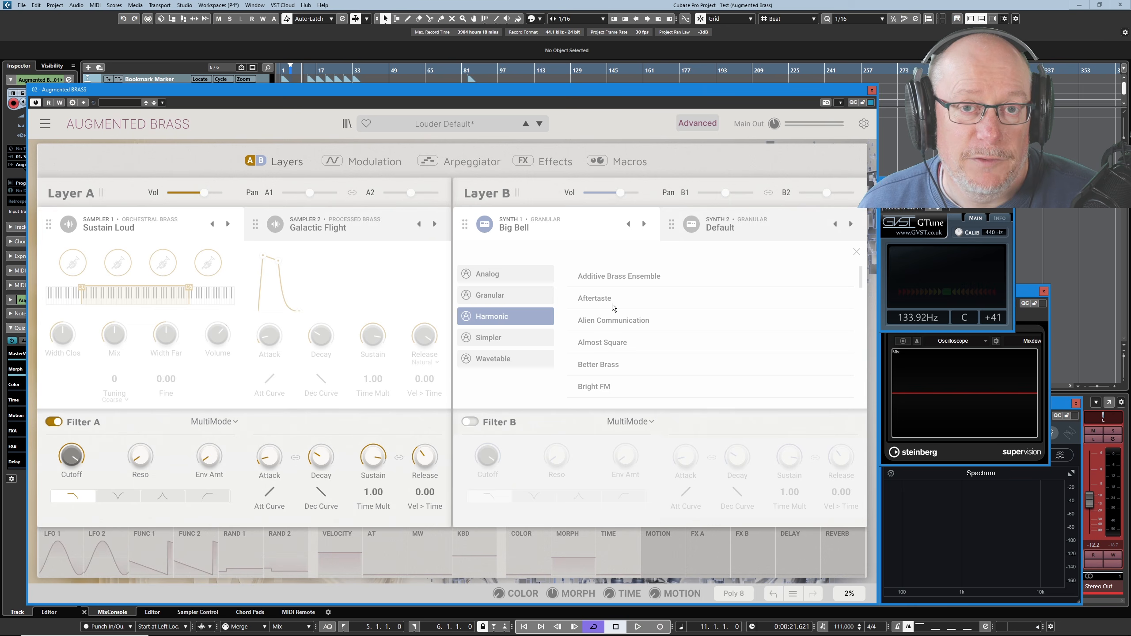
scroll(600, 364, down, 3)
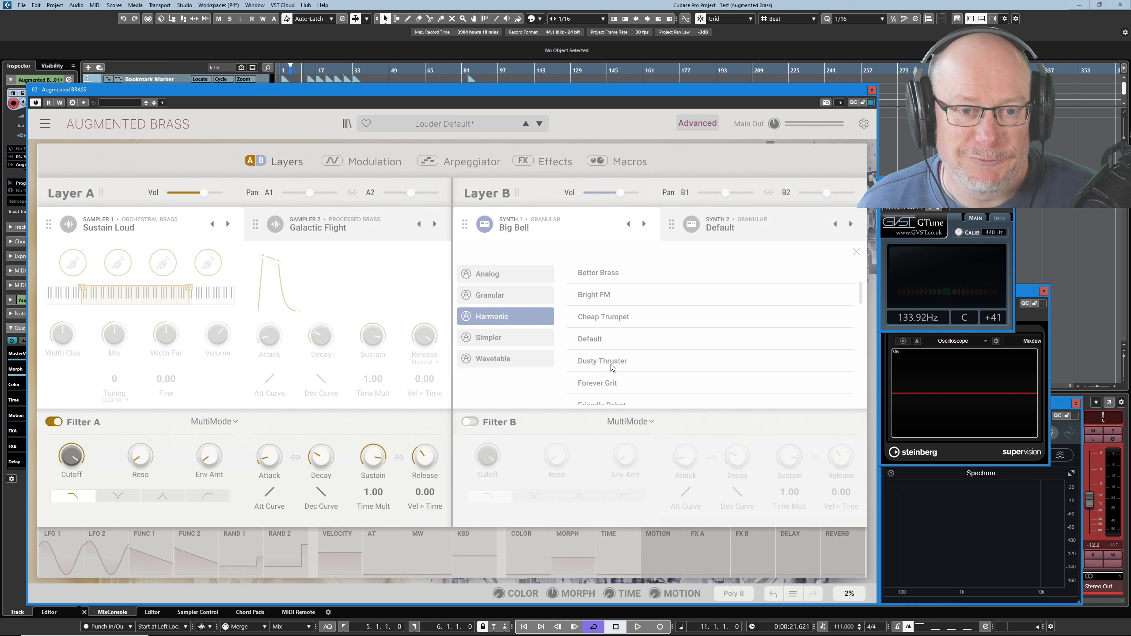
click(610, 364)
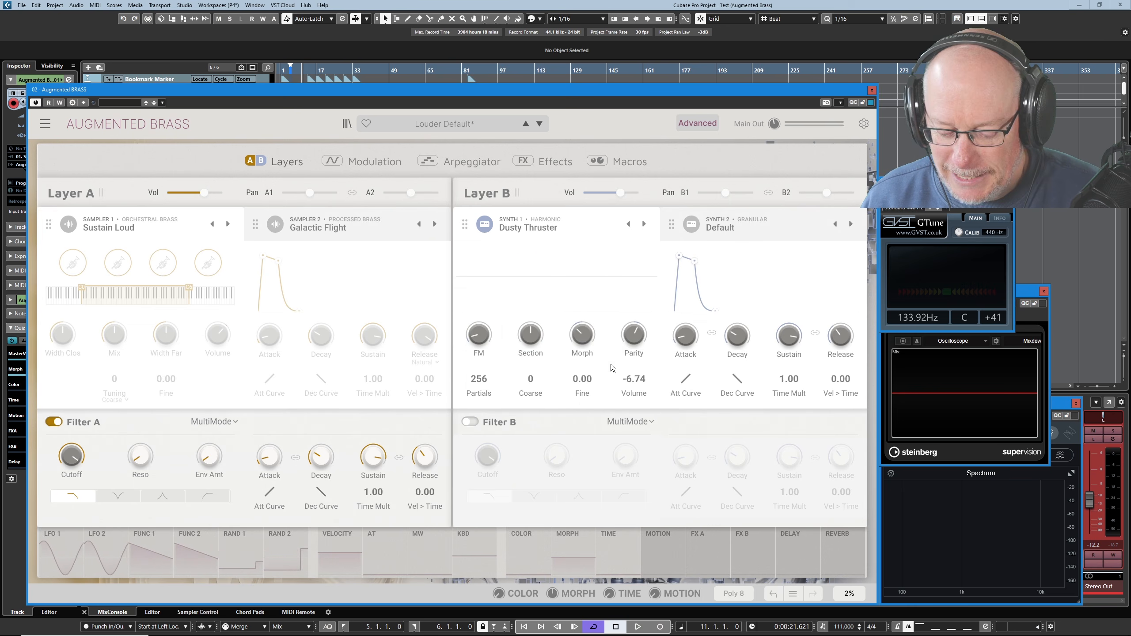
drag(642, 387, 636, 381)
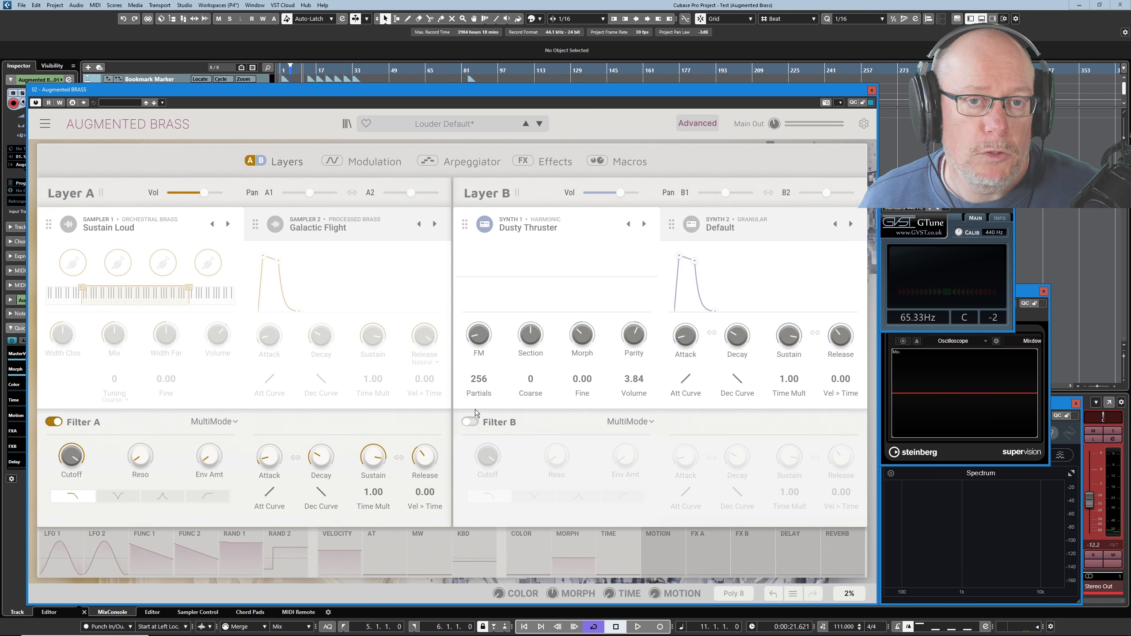
Sweep Synth 1's harmonic parity to 100% Odd, up to its even-harmonics maximum, and back to around the middle.
mouse_move(633, 337)
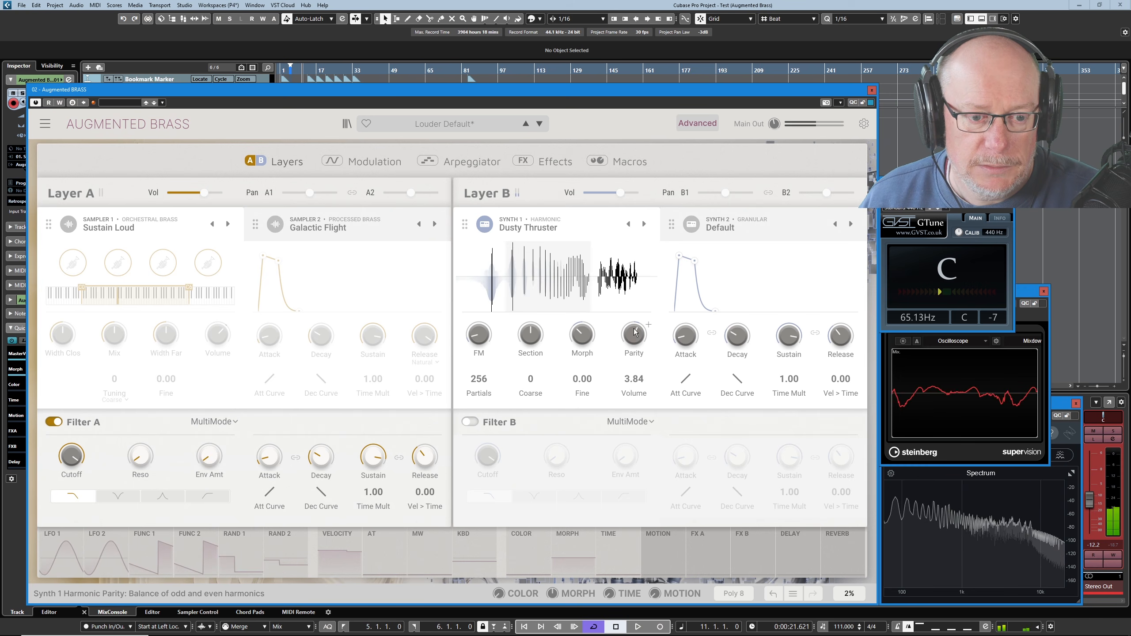
drag(641, 339, 641, 392)
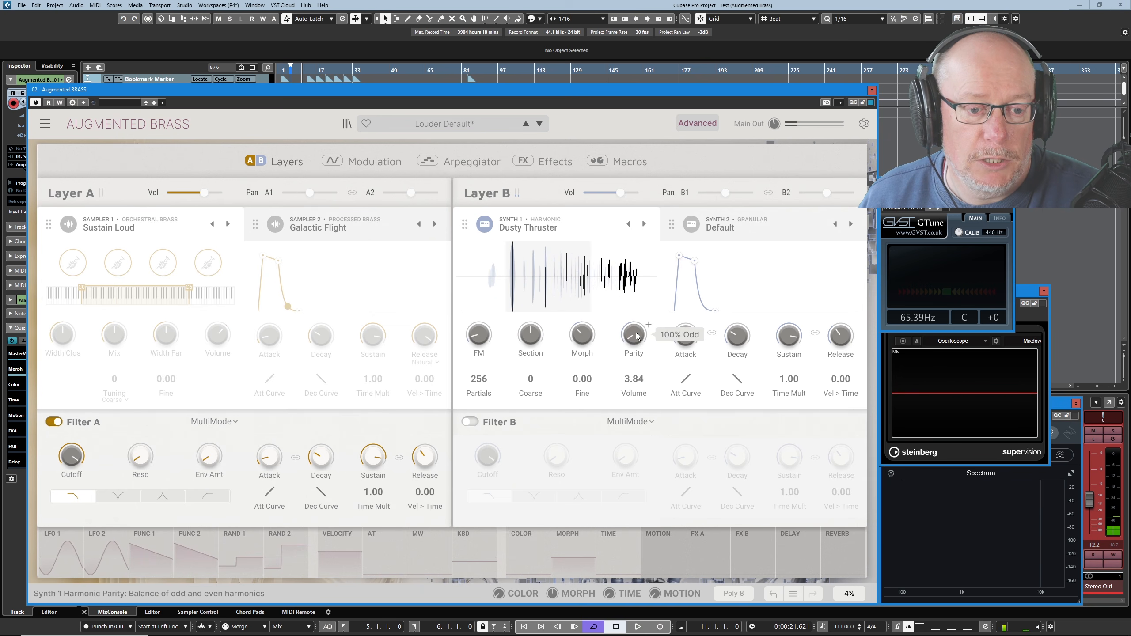
drag(639, 333, 640, 244)
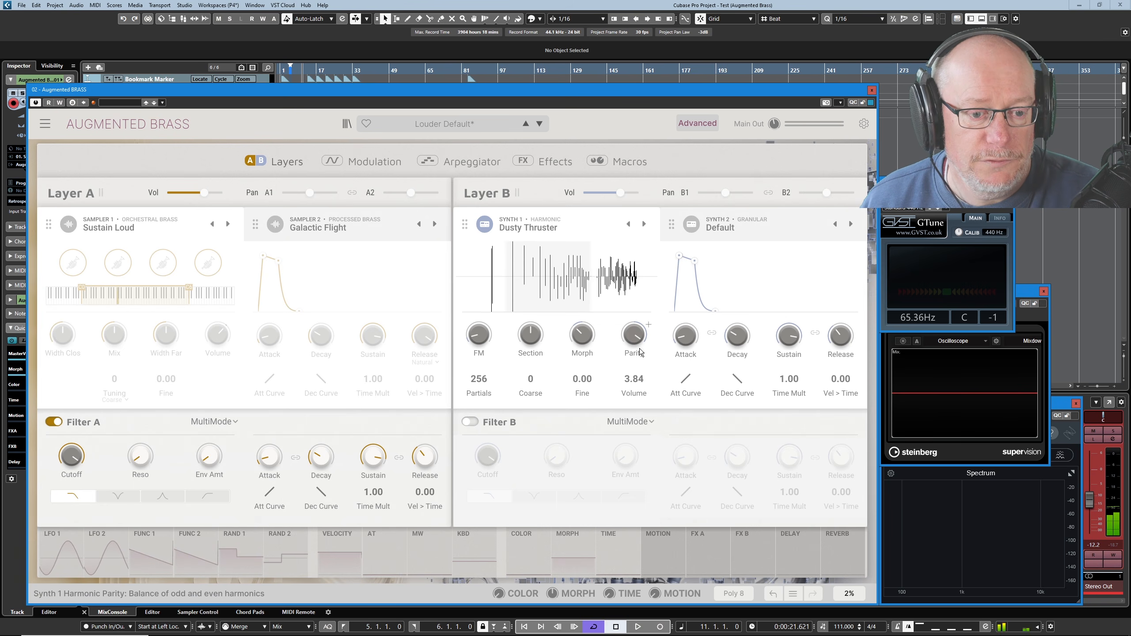
drag(637, 333, 636, 341)
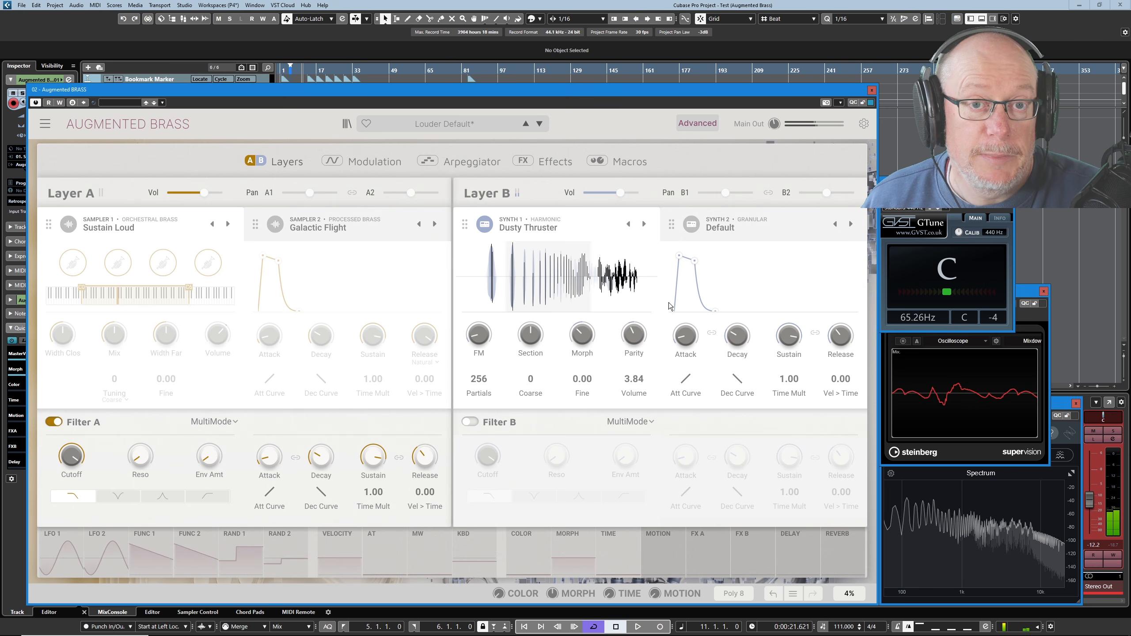
Sweep Synth 1's spectrum morph to its maximum and bring it back to about 61% SpectrumA and 39% SpectrumB.
mouse_move(587, 339)
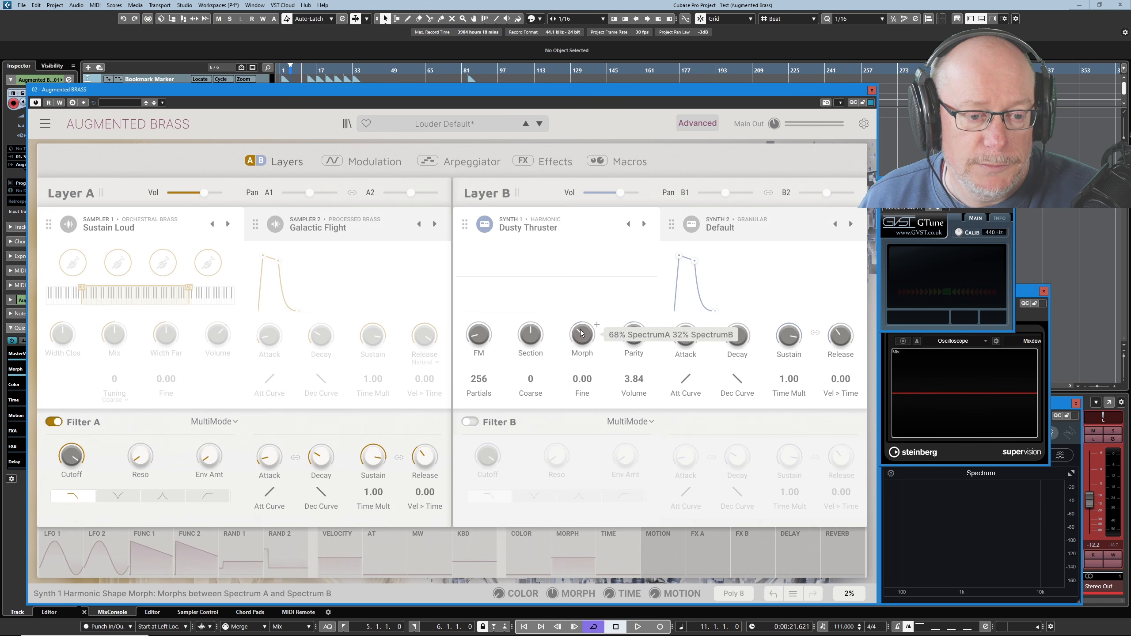
drag(587, 336, 586, 240)
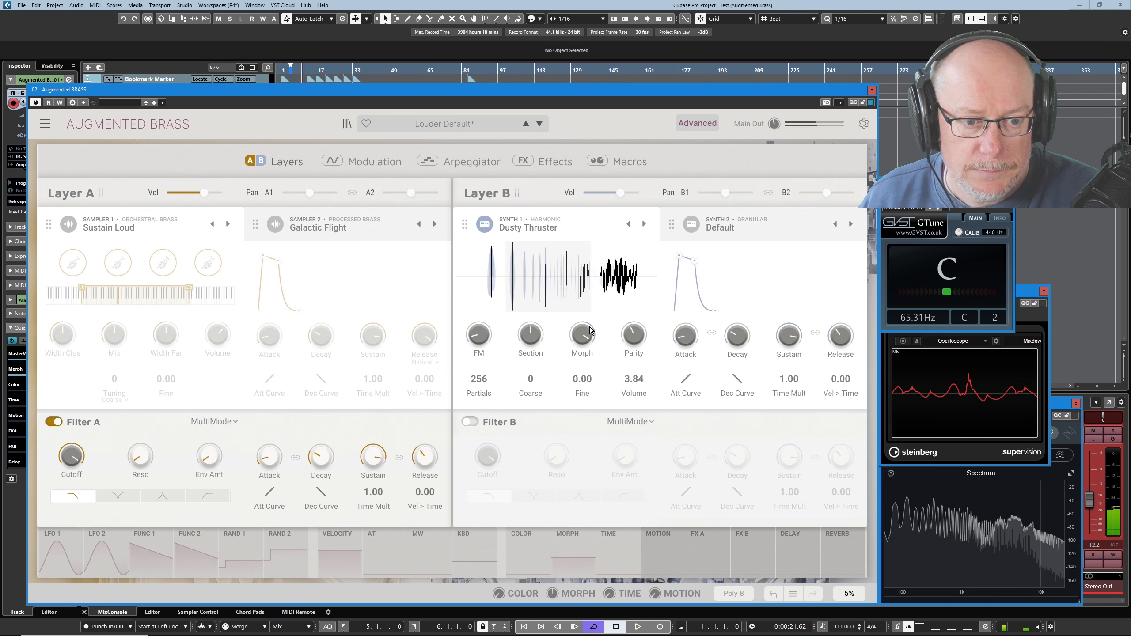
drag(582, 335, 583, 388)
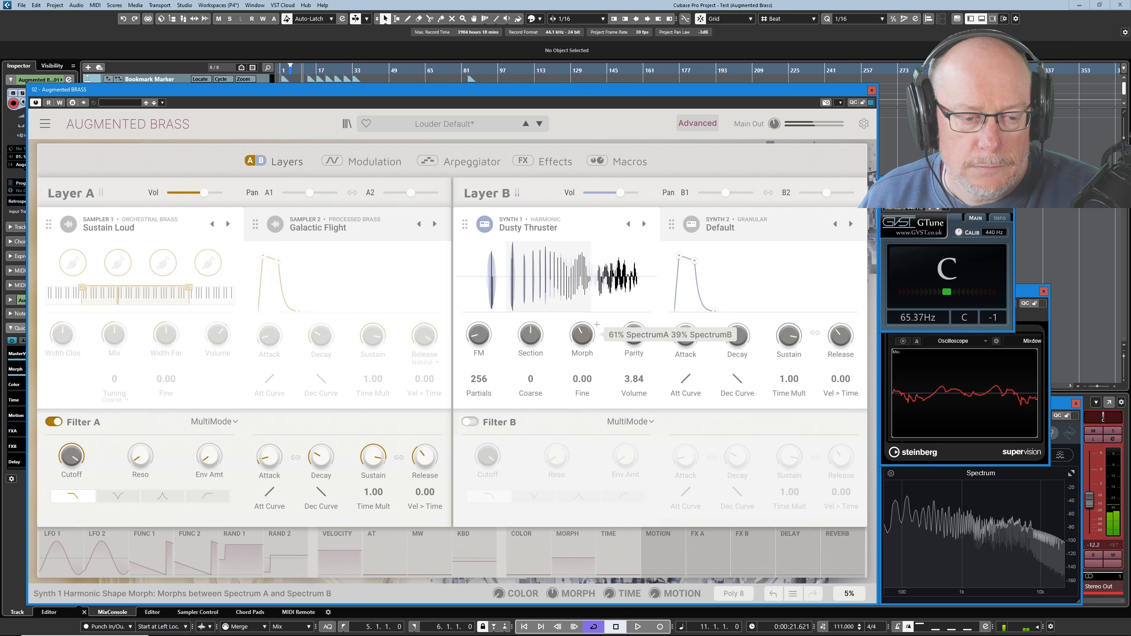
Adjust Synth 1's harmonic section and spectrum morph, and raise its FM amount to around the middle.
mouse_move(534, 335)
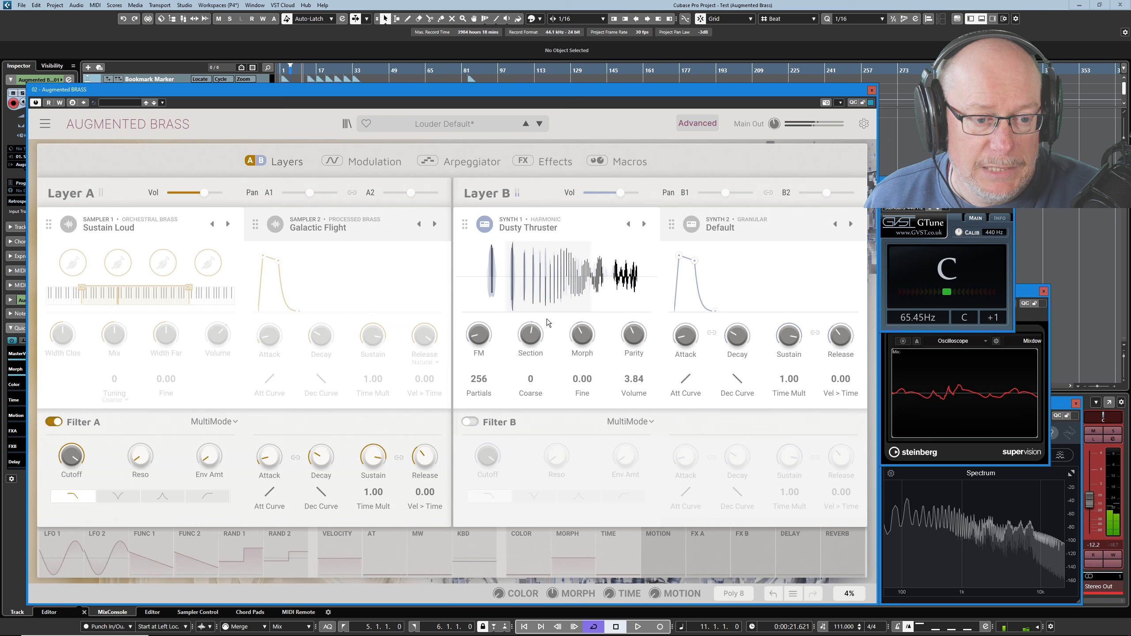
drag(582, 341, 523, 328)
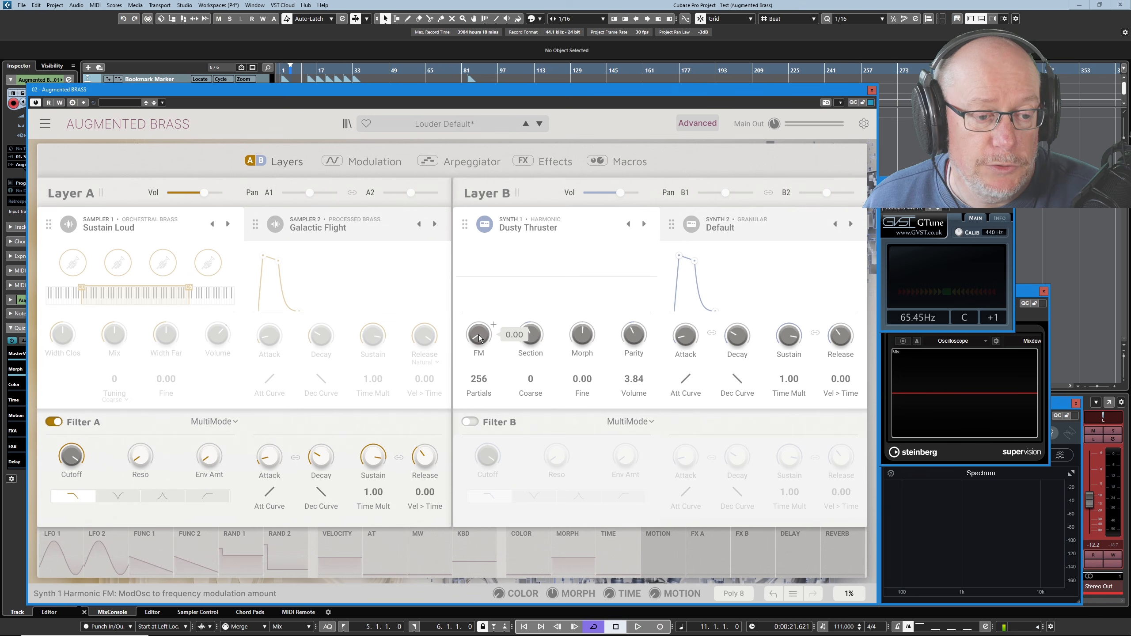
drag(478, 339, 478, 299)
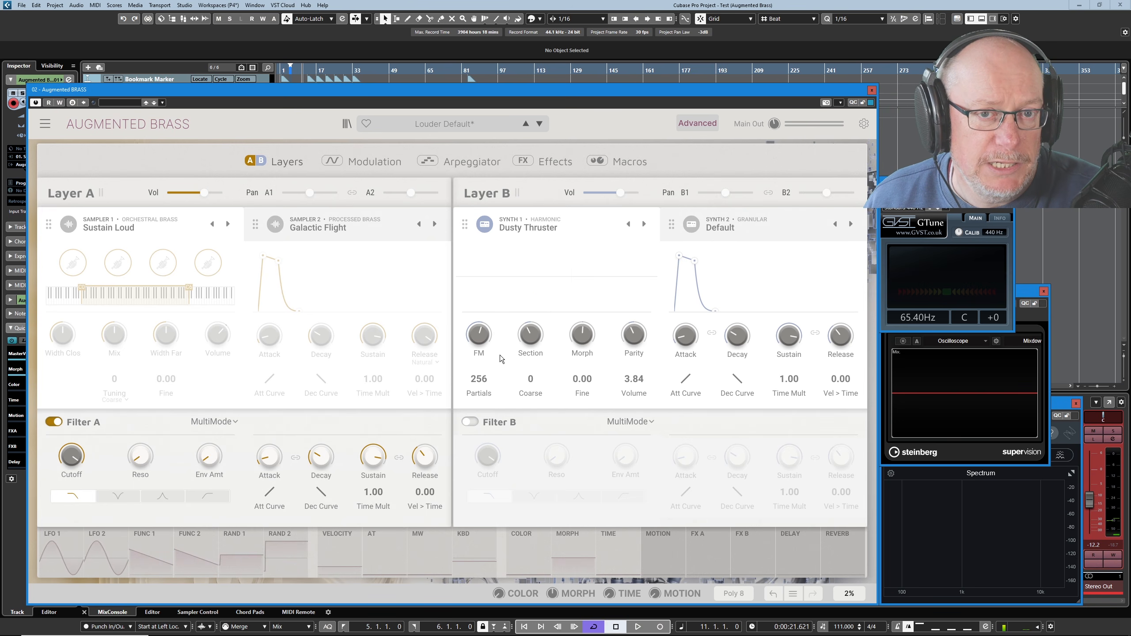
Vary Synth 1's harmonic section through about -0.168, and its parity through about 54% Odd and 46% Even.
drag(530, 336, 531, 333)
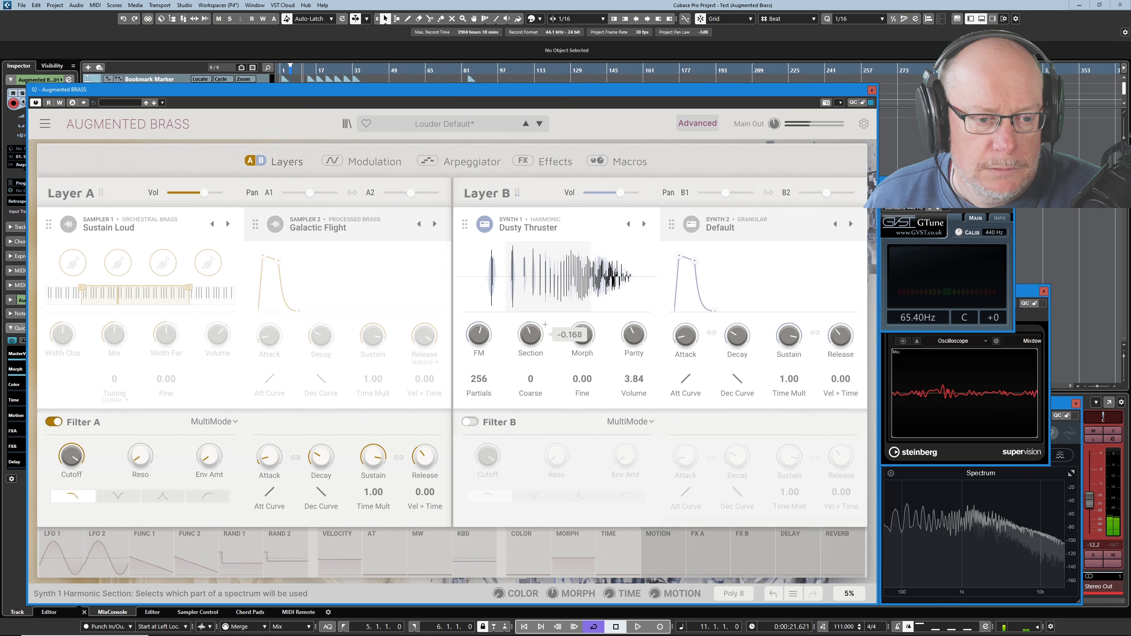
mouse_move(648, 324)
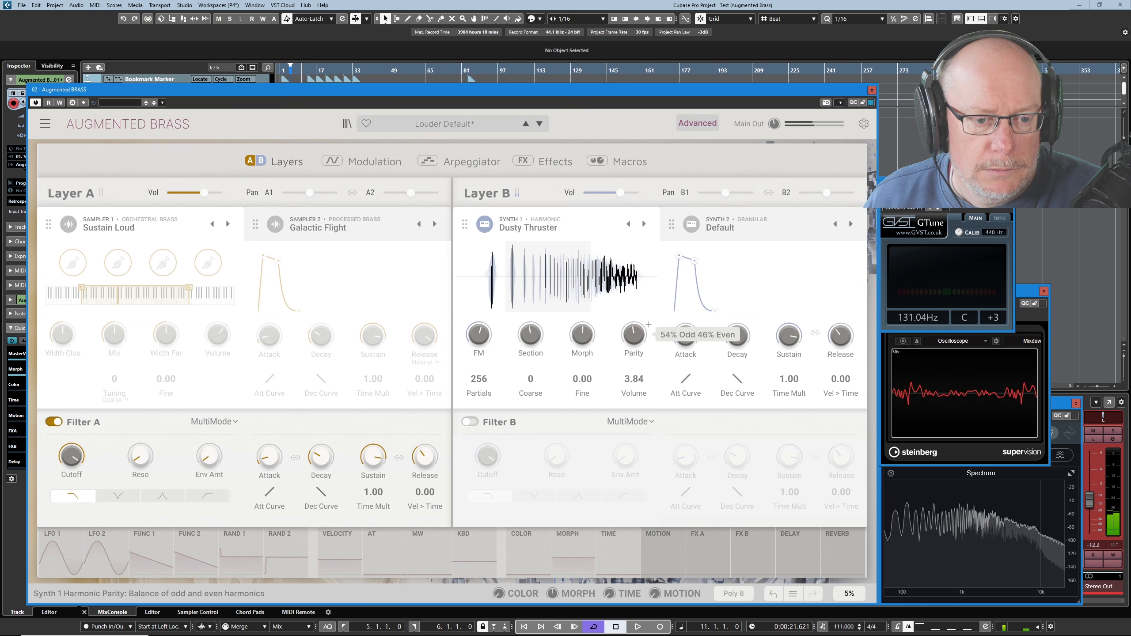
drag(634, 335, 582, 338)
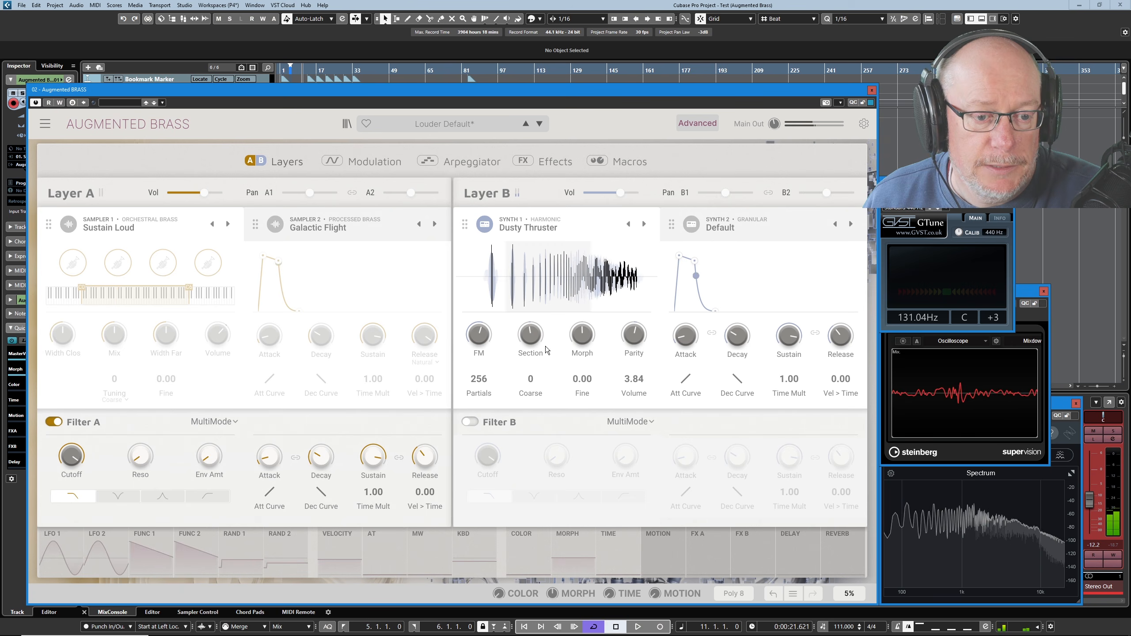
Shift Synth 1's harmonic section up to around the middle and try varying the number of partials.
mouse_move(622, 343)
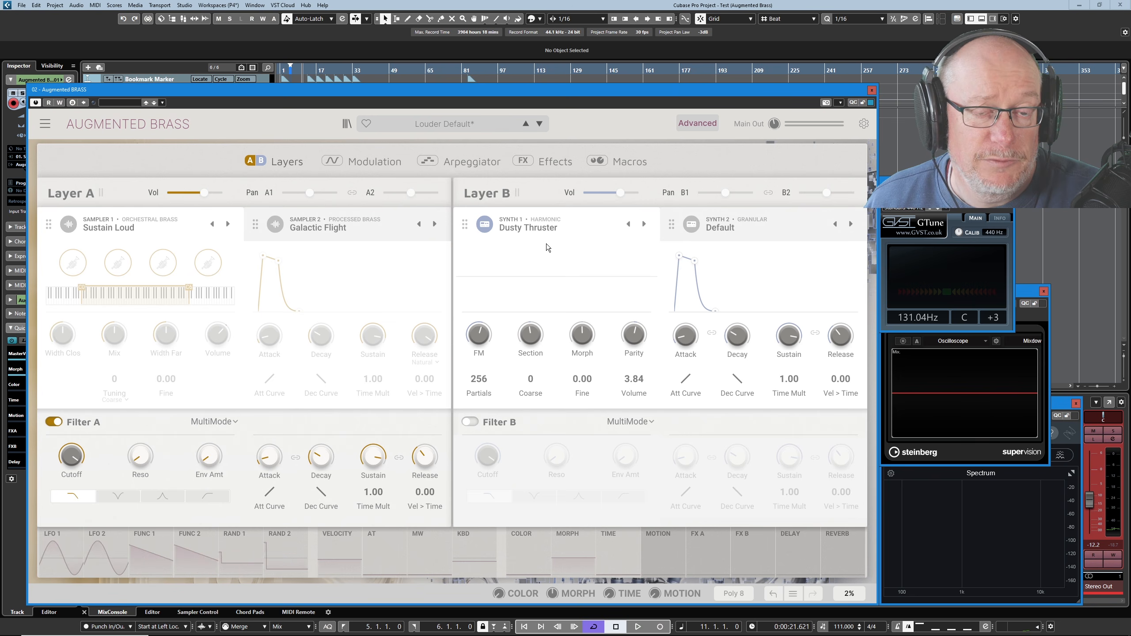
mouse_move(528, 337)
mouse_down()
mouse_move(528, 354)
mouse_move(528, 330)
mouse_up()
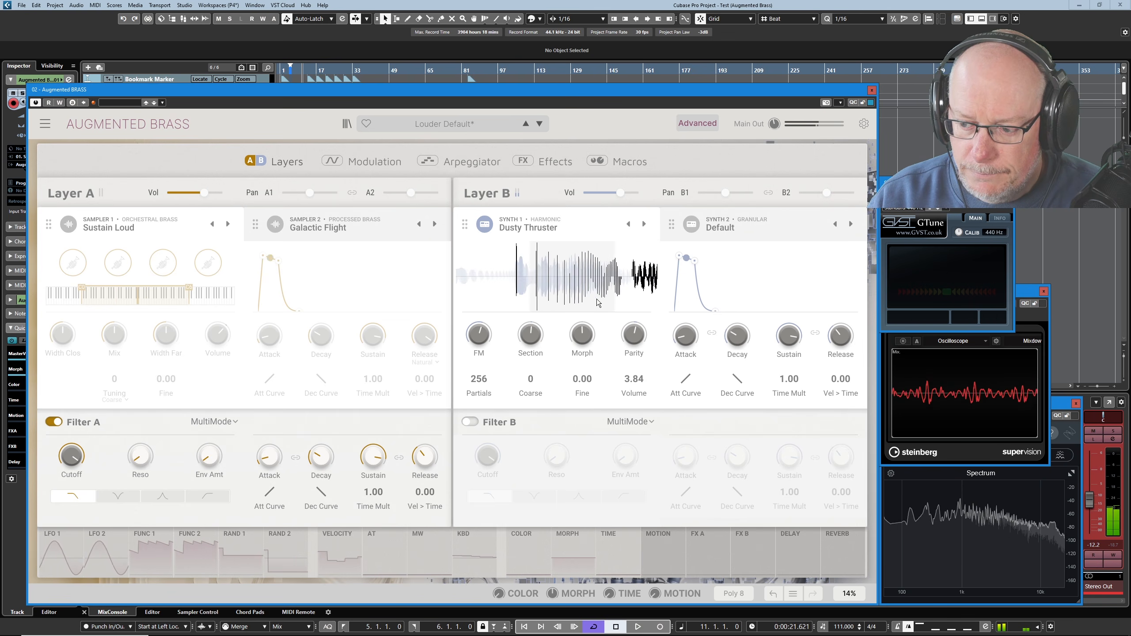
drag(483, 378, 483, 371)
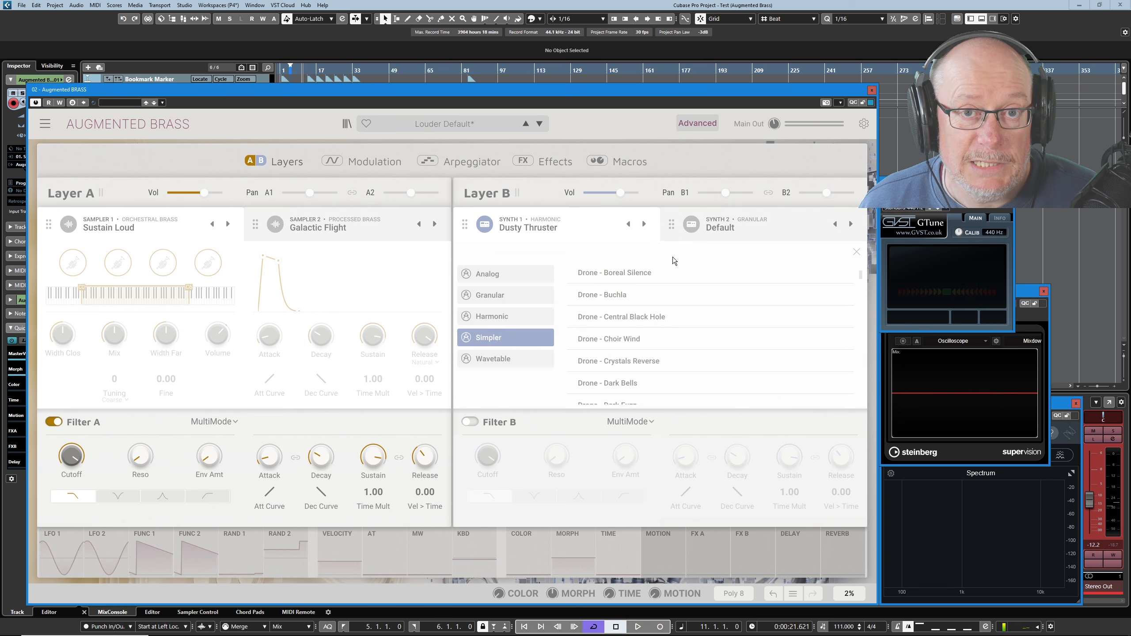
Load the Simpler engine's Drone - Dark Bells preset into Synth 1 and compare the regions of sample slots 1, 2 and 3.
click(616, 384)
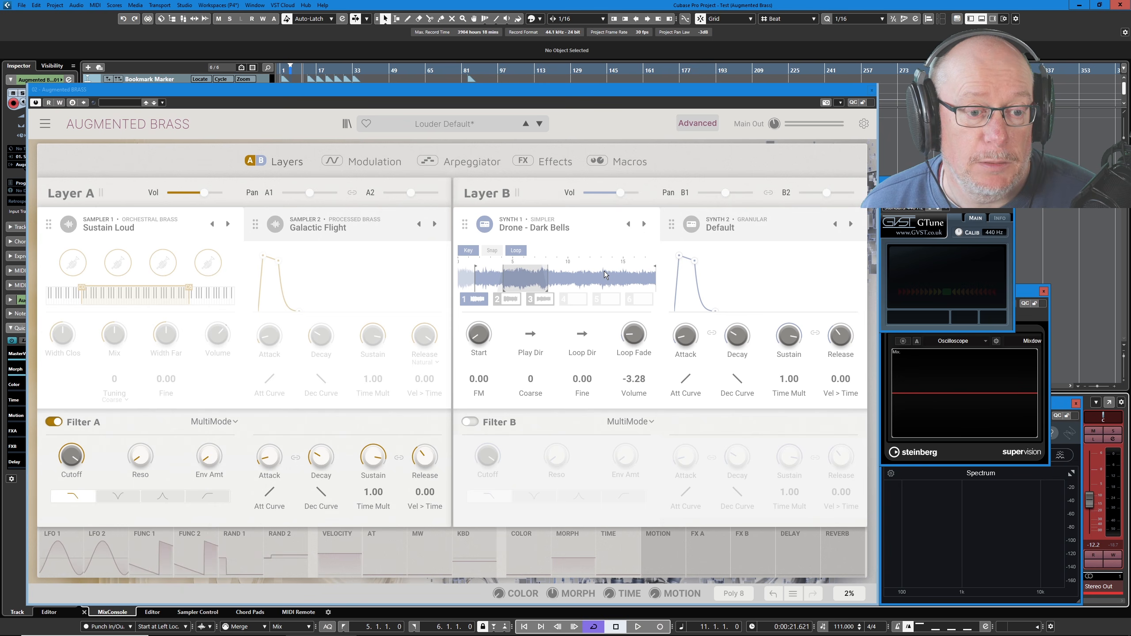
click(517, 298)
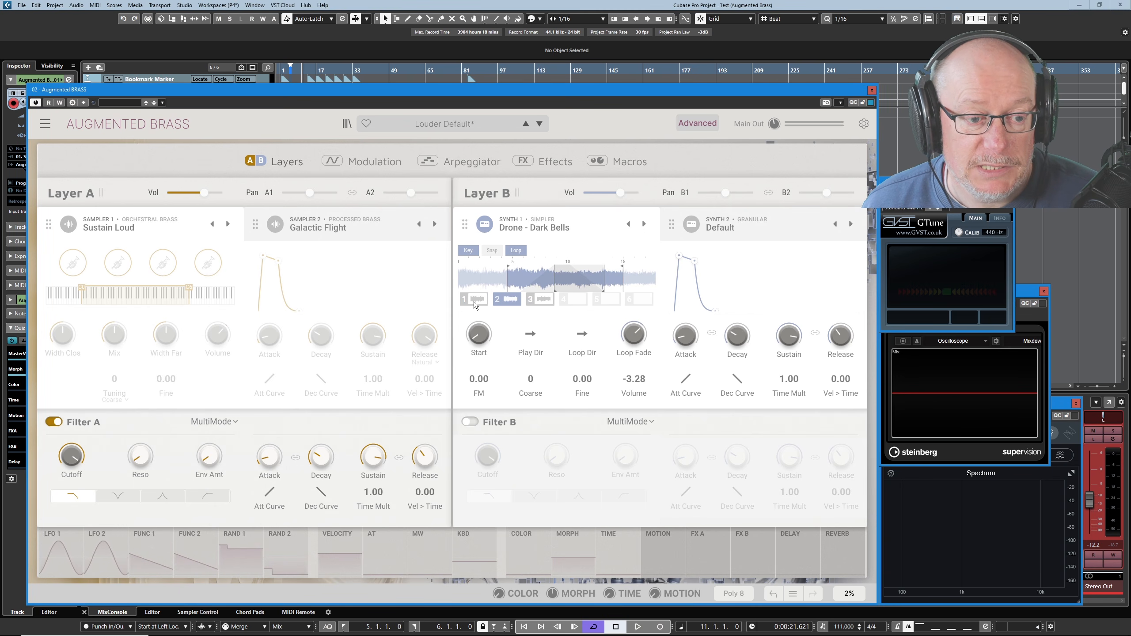
click(475, 302)
click(515, 301)
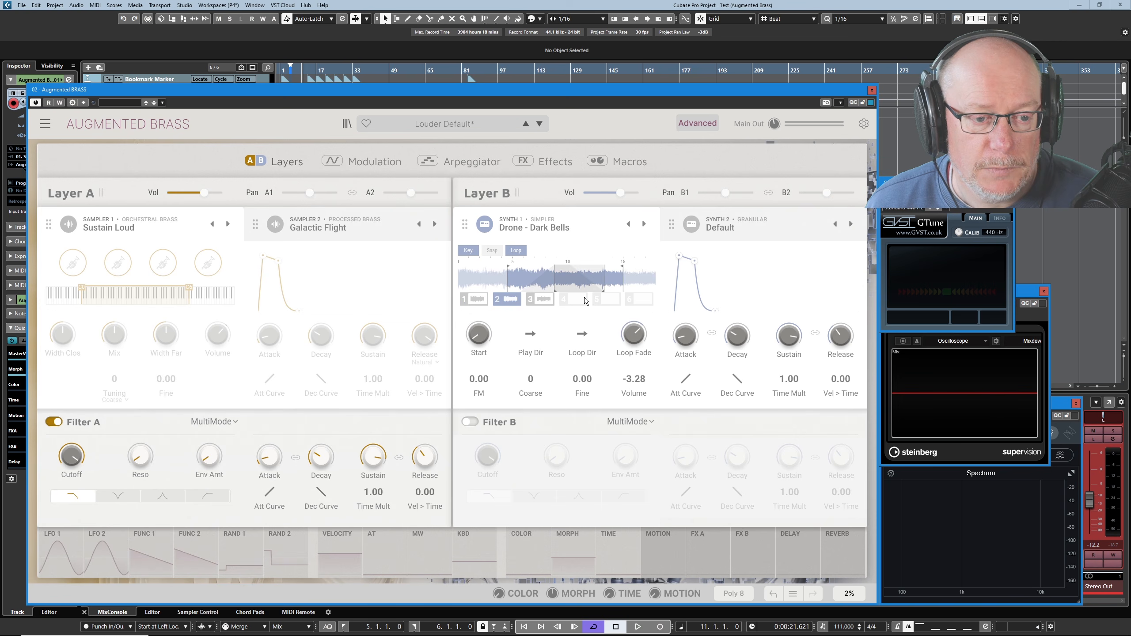
click(541, 300)
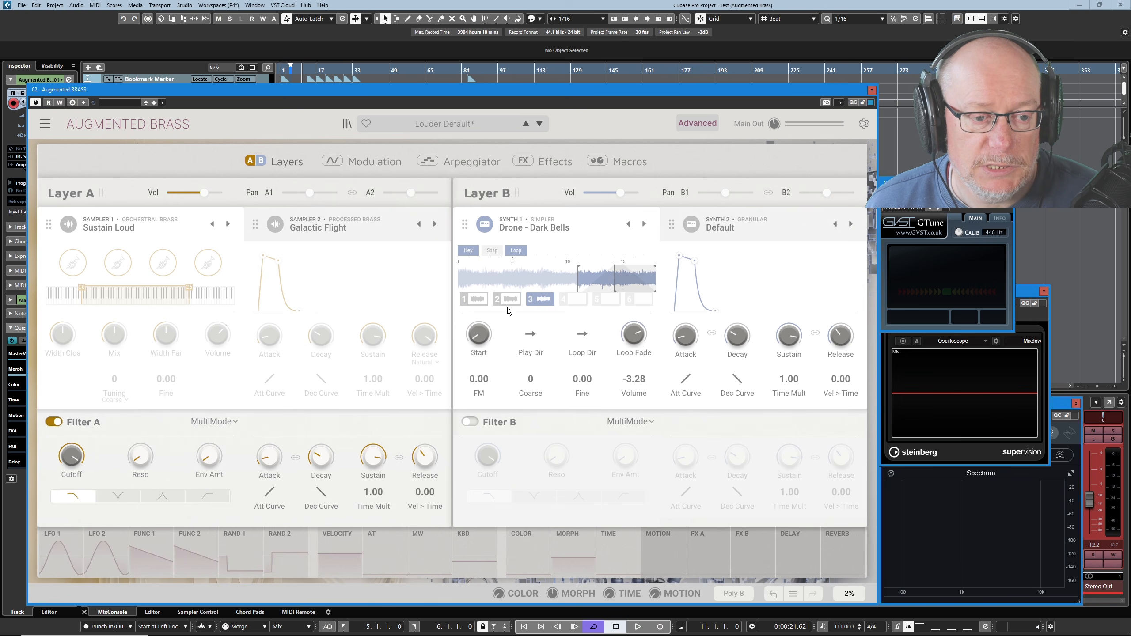
click(475, 301)
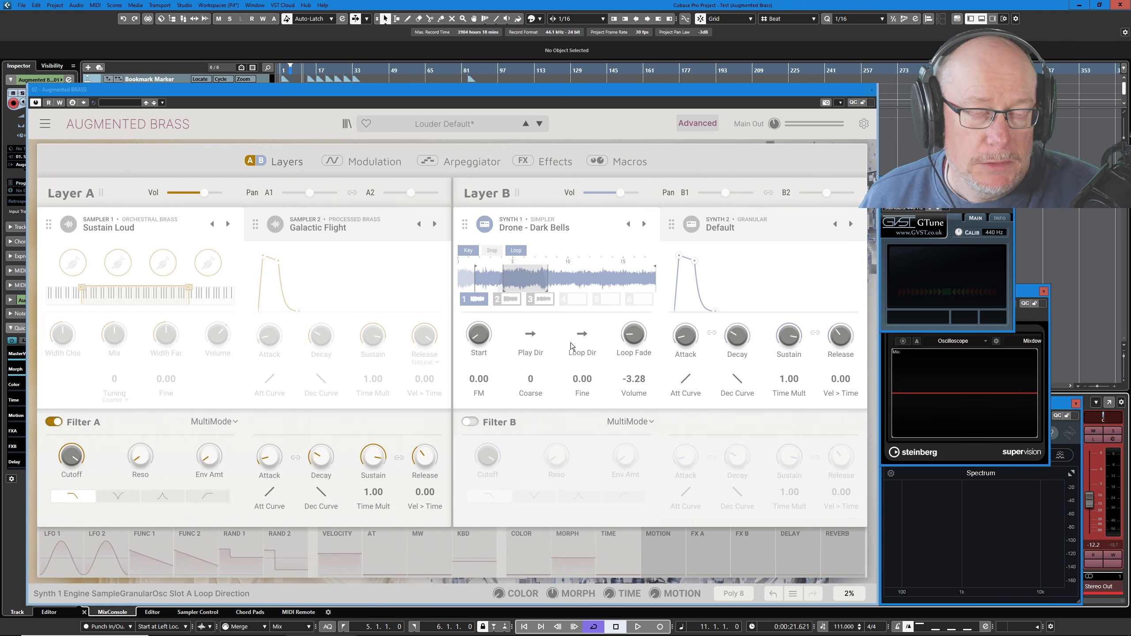
click(512, 302)
click(541, 301)
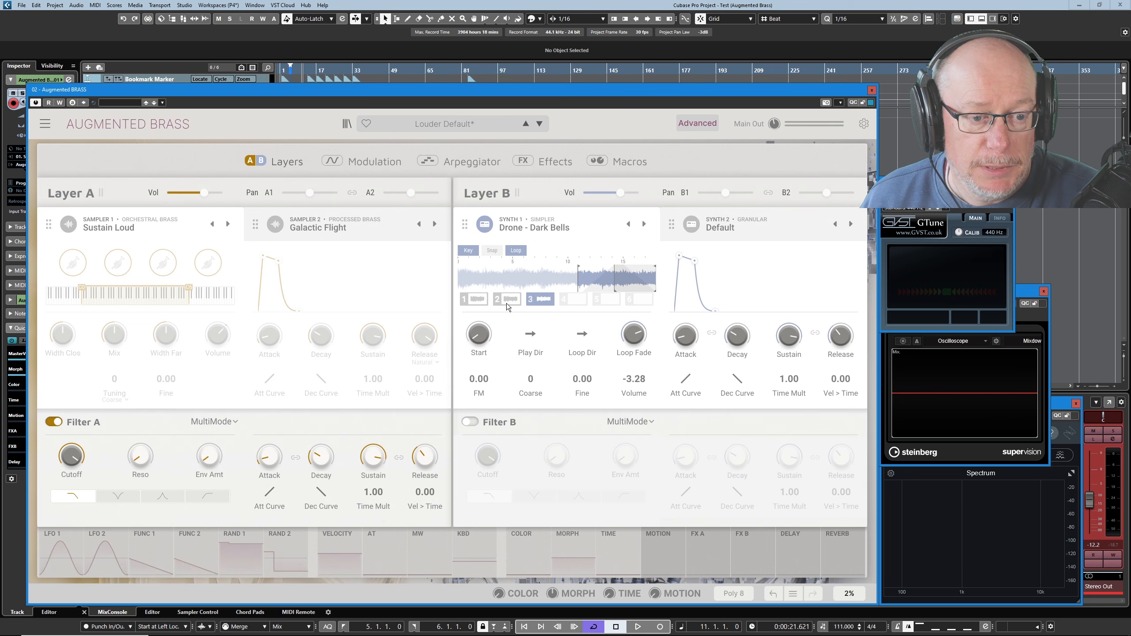
click(508, 304)
click(477, 305)
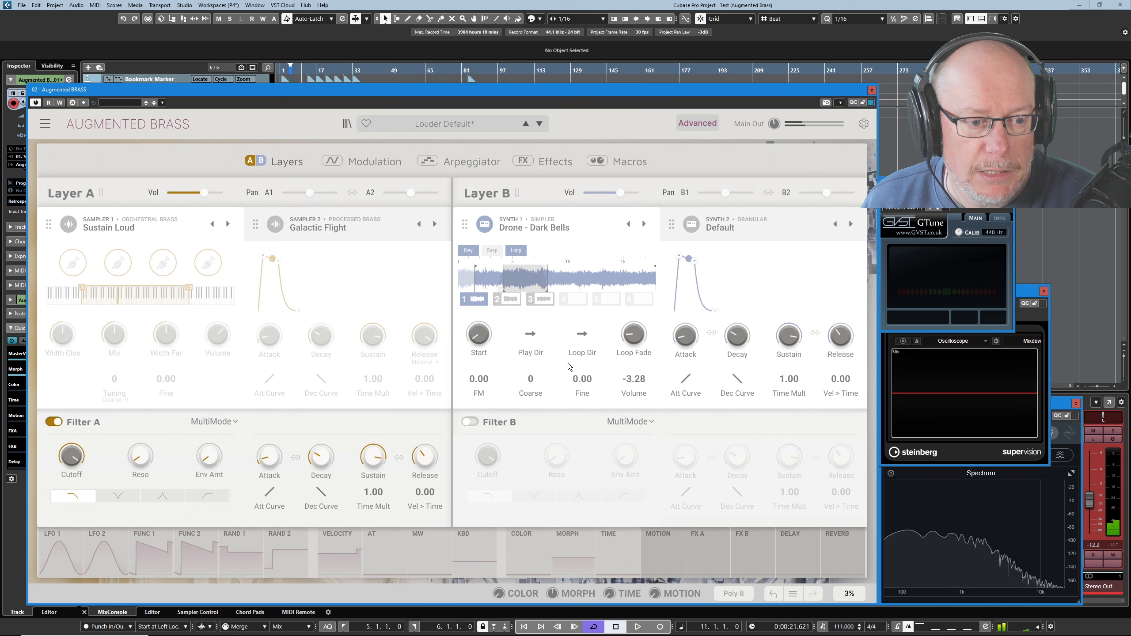
Audition the Drone - Dark Bells sample slots 3, 1, 2 and 3 in turn, and return to slot 1.
click(545, 300)
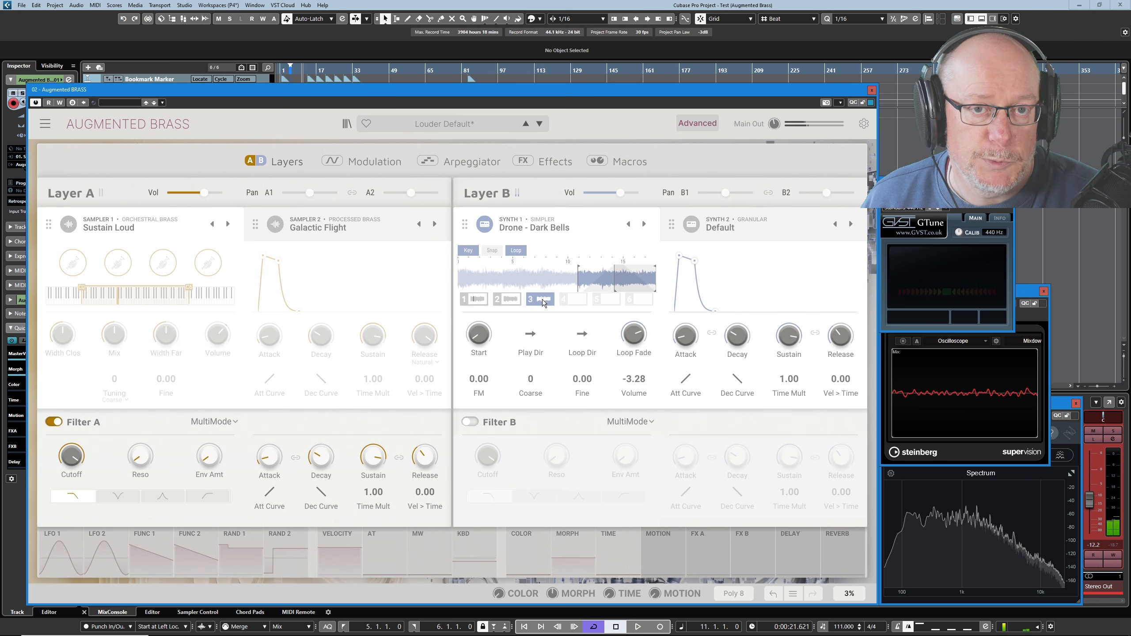
click(479, 302)
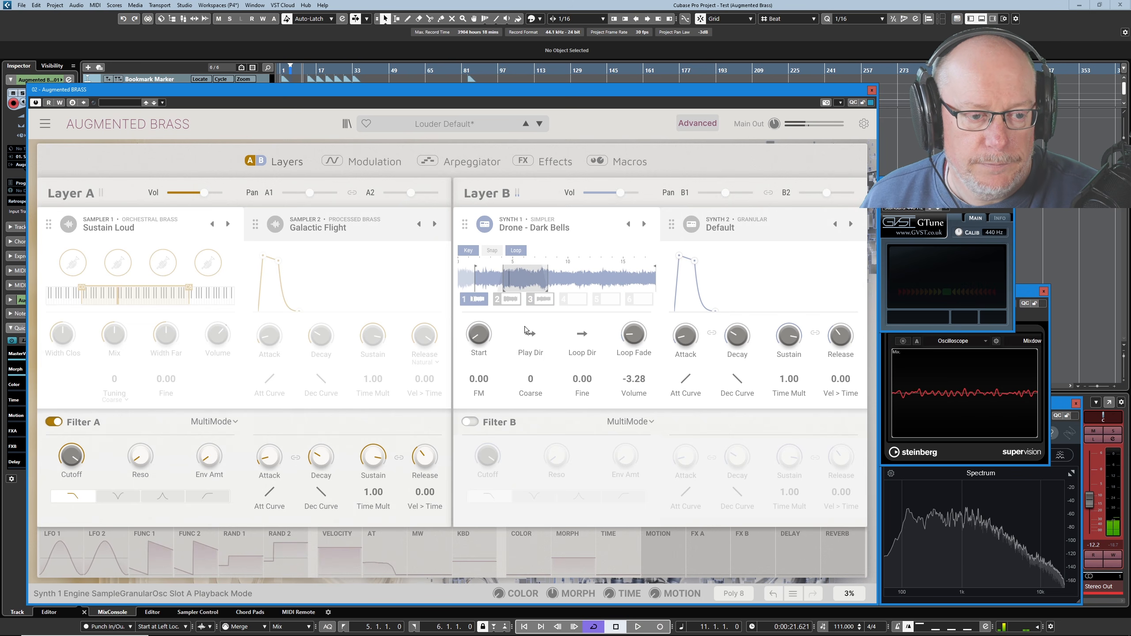
click(514, 300)
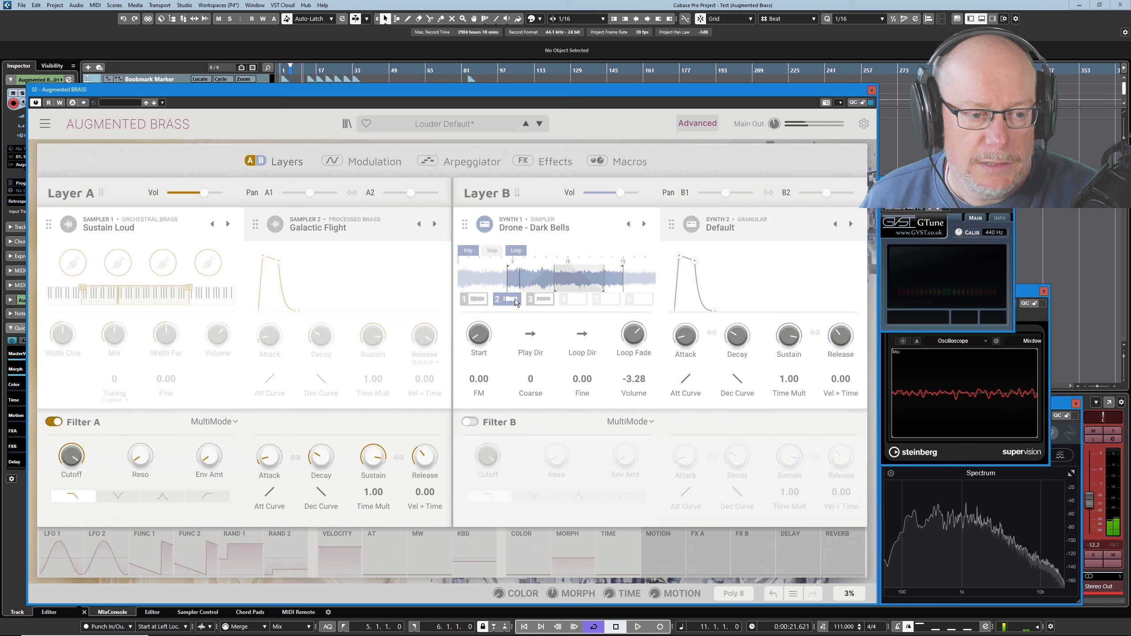
click(547, 301)
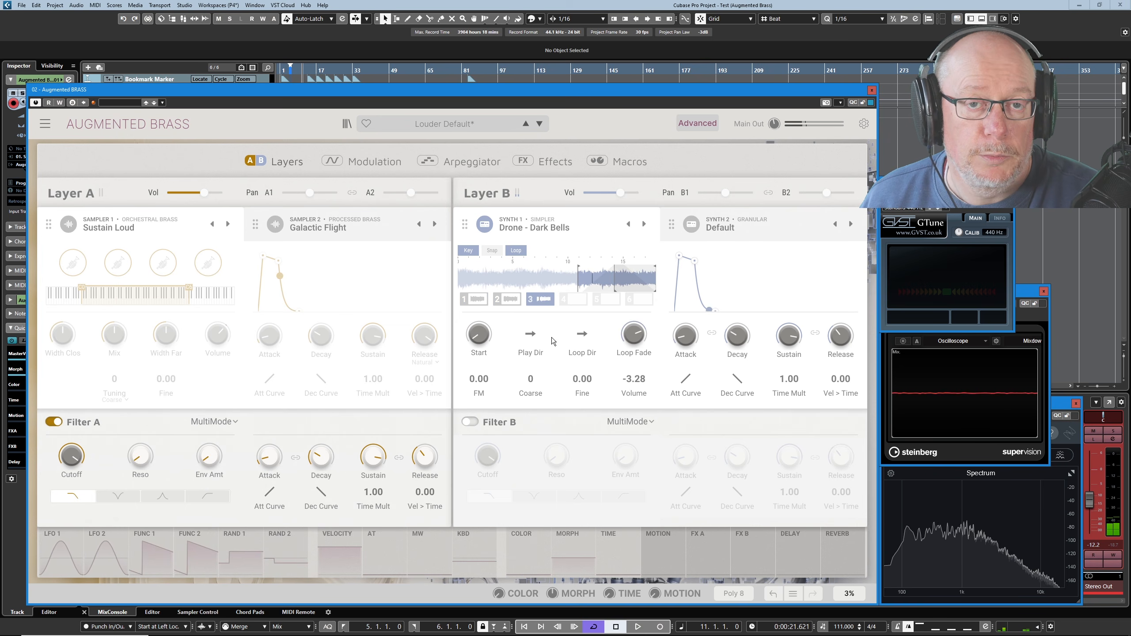
click(476, 300)
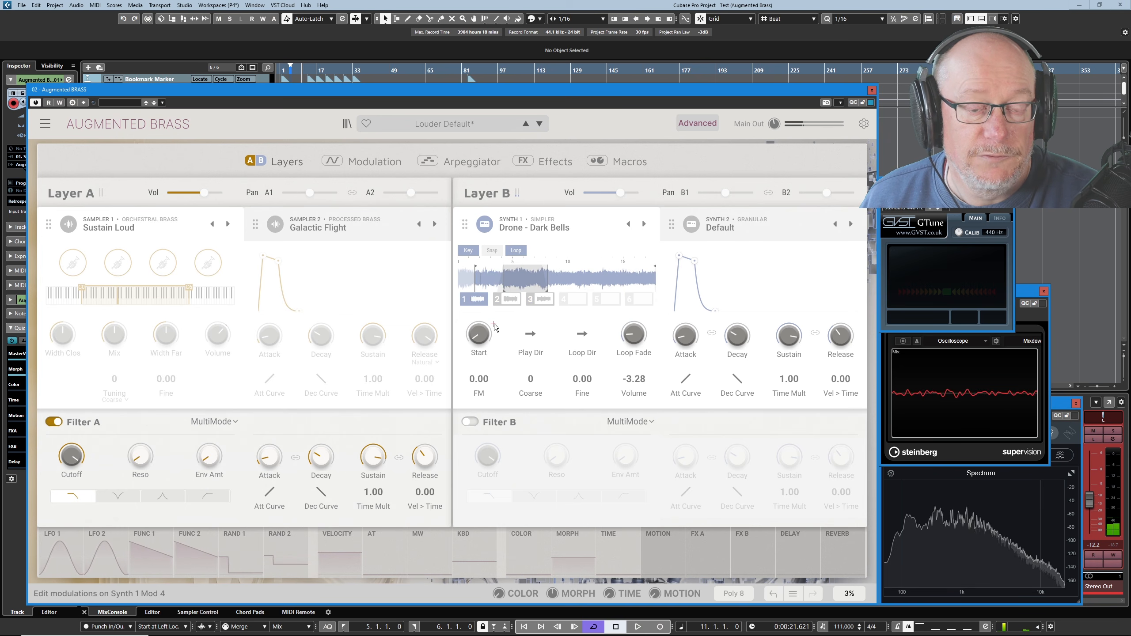
mouse_move(490, 336)
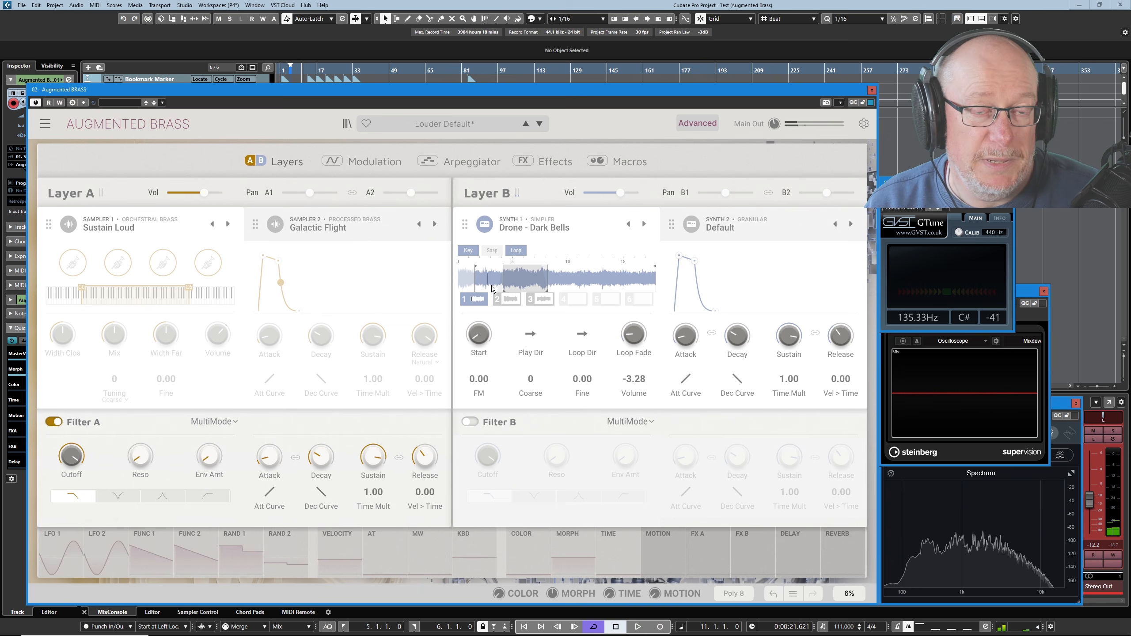
Turn Synth 1's key tracking off and back on, and enable Snap for slot 1.
click(468, 251)
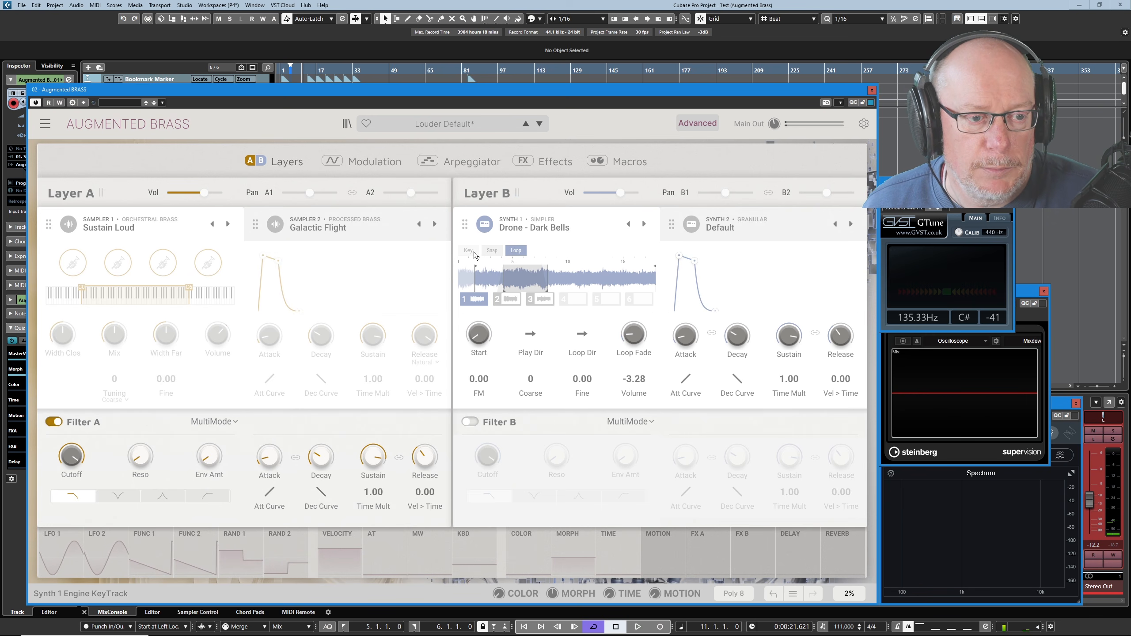
click(468, 251)
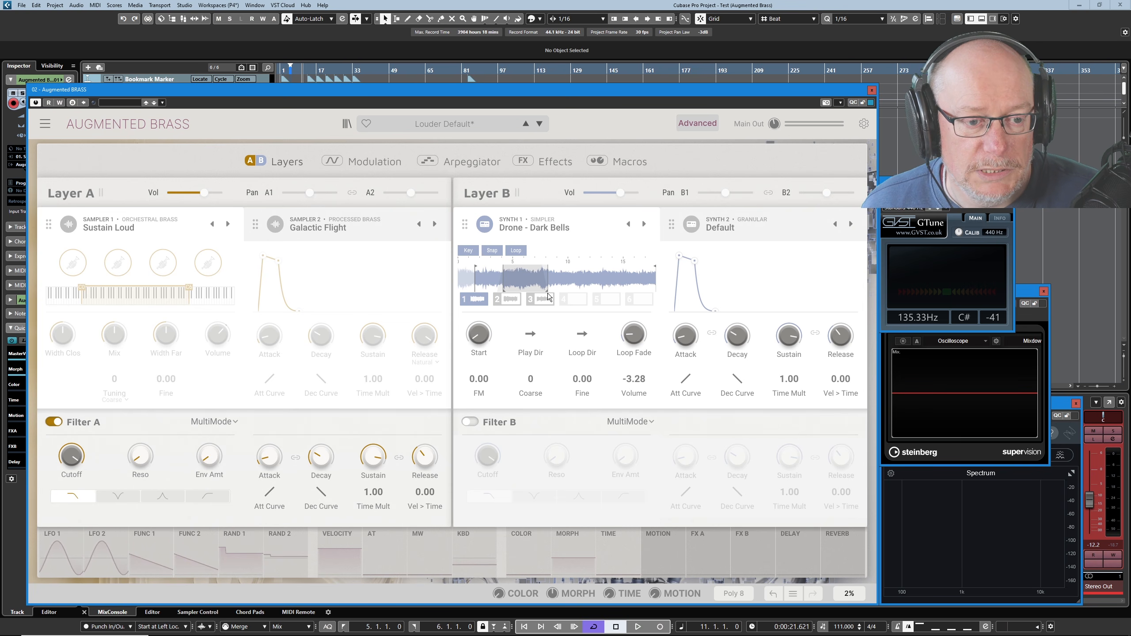
Extend slot 1's loop end, pull it back in to shorten the loop, and set the loop direction to back-and-forth.
drag(546, 290, 556, 290)
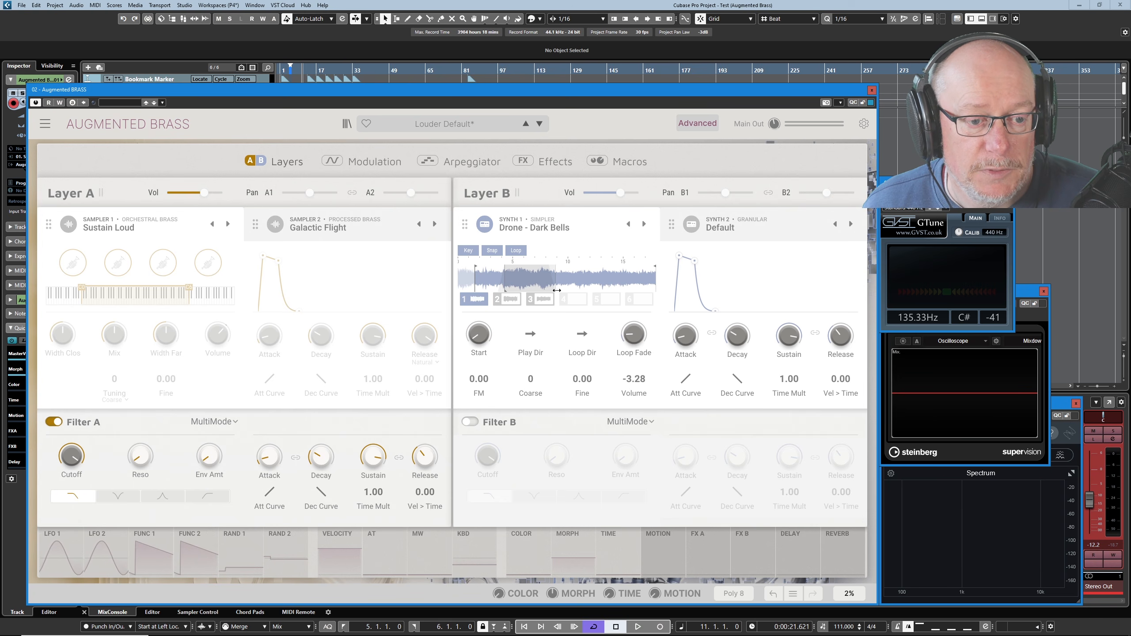
drag(557, 290, 540, 292)
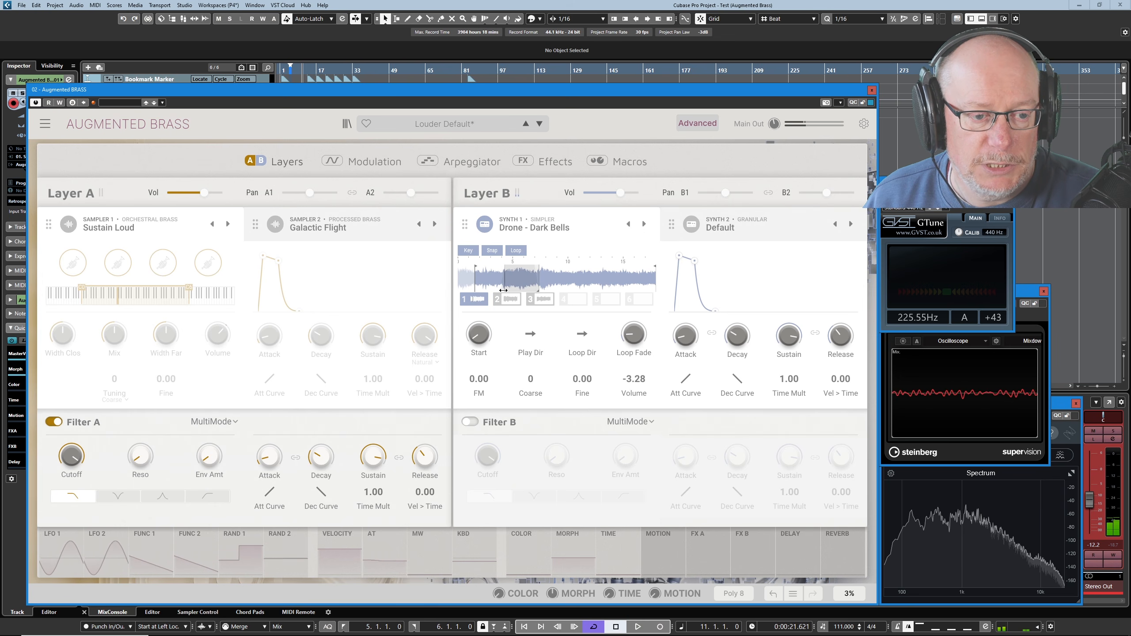
click(583, 334)
click(598, 389)
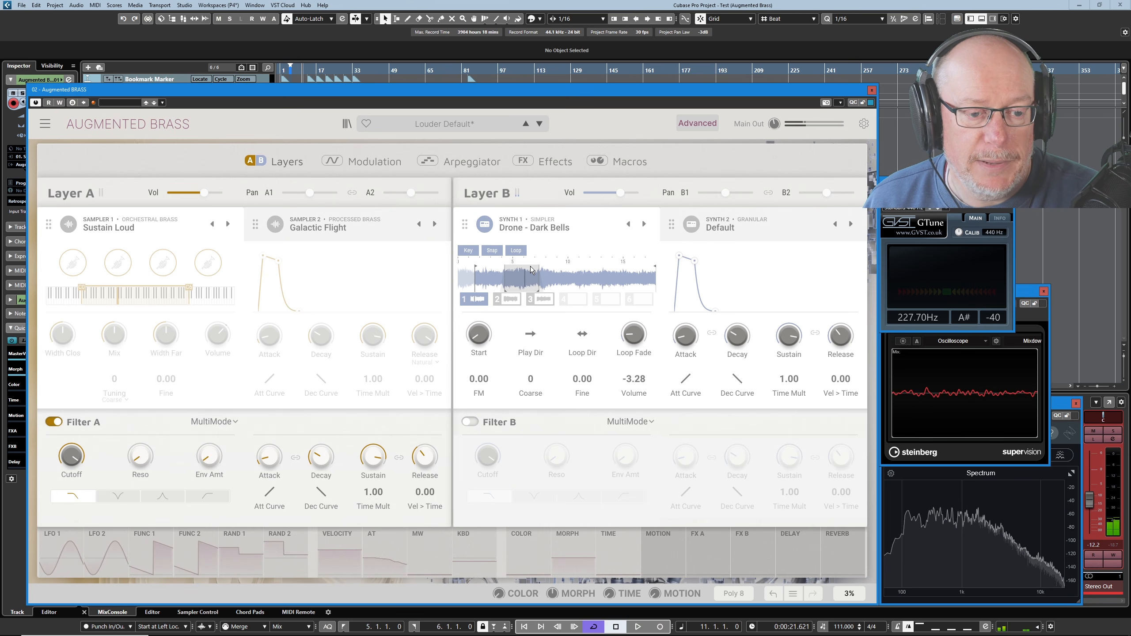
Compare the loop settings of sample slots 2 and 3 with slot 1, and reselect slot 1.
click(508, 299)
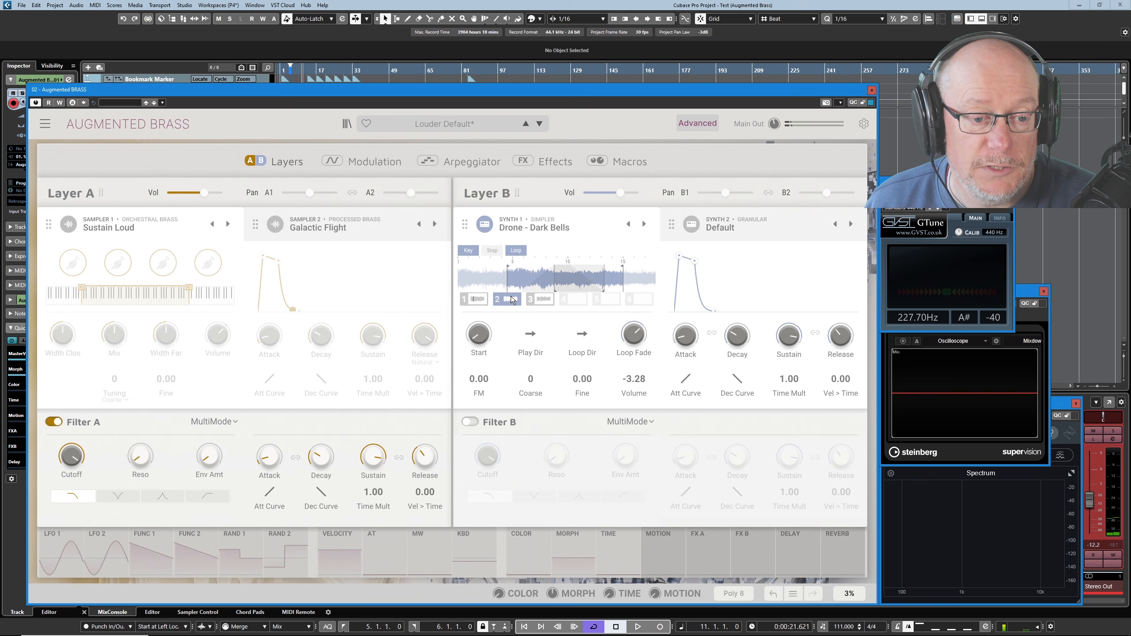
click(541, 303)
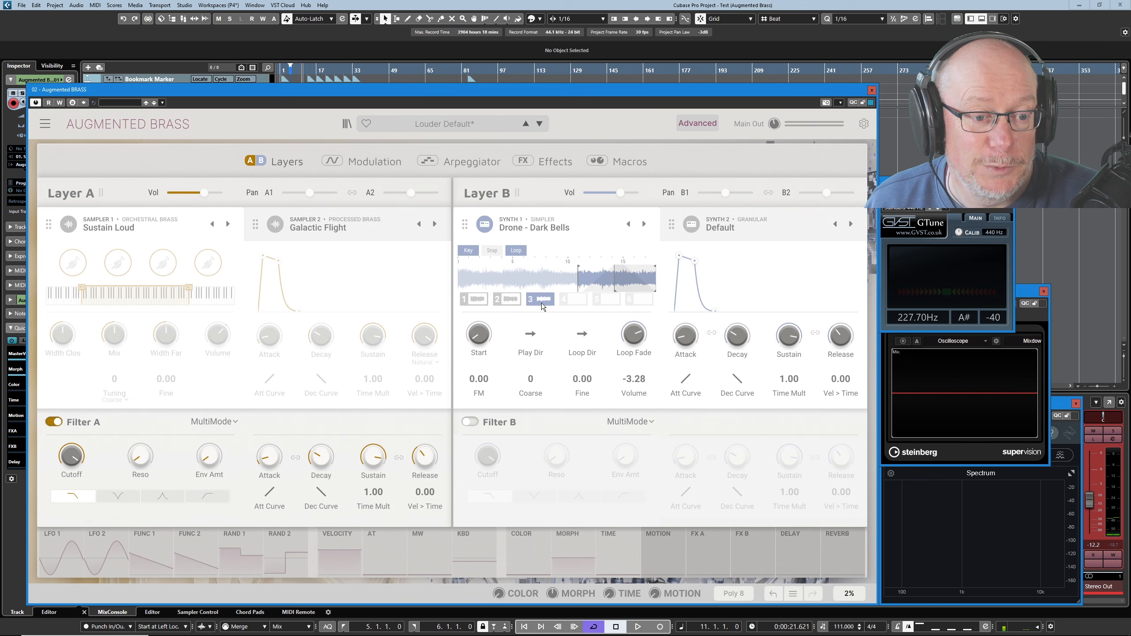
click(484, 304)
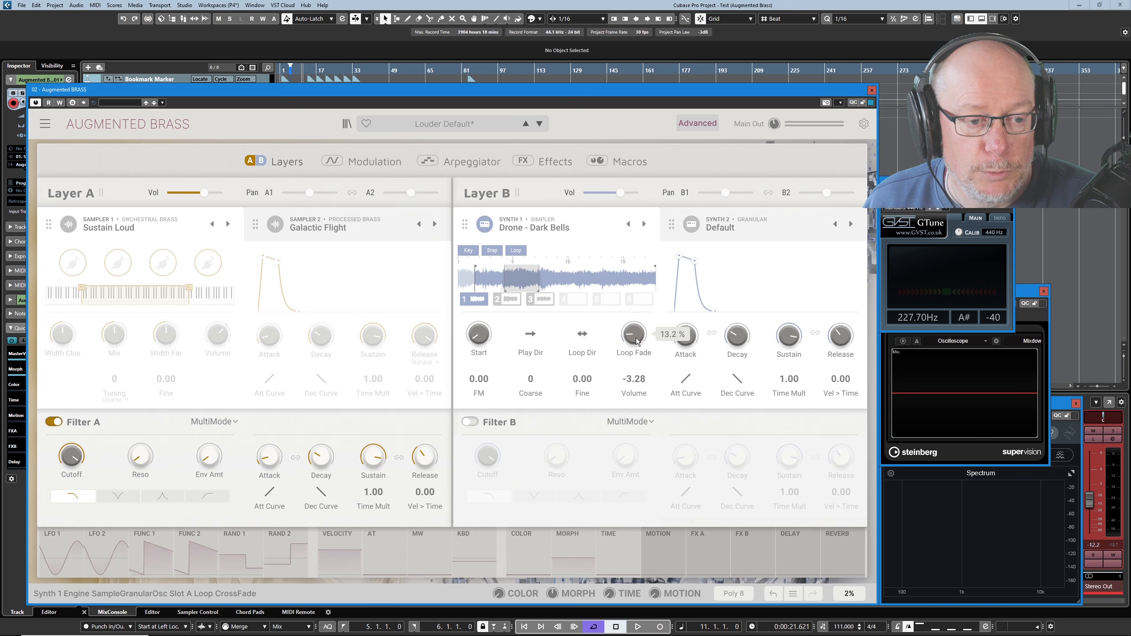
Raise slot 1's Loop Fade through 17.6% to about 55.6% and lower it again, and nudge its Start value up slightly.
mouse_move(631, 335)
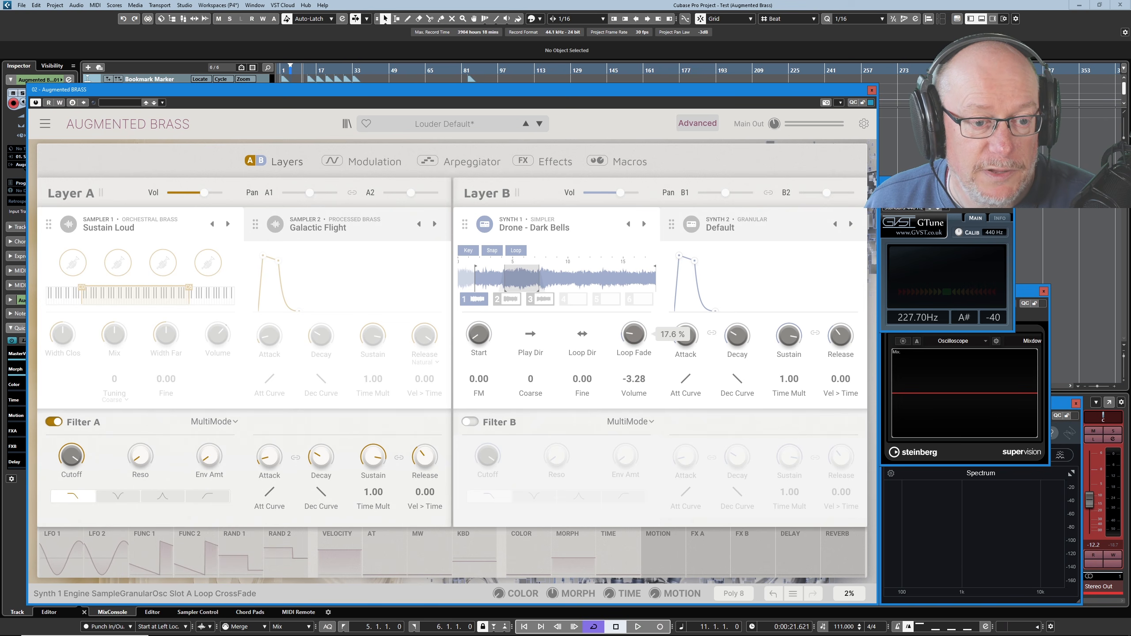
drag(632, 332, 632, 314)
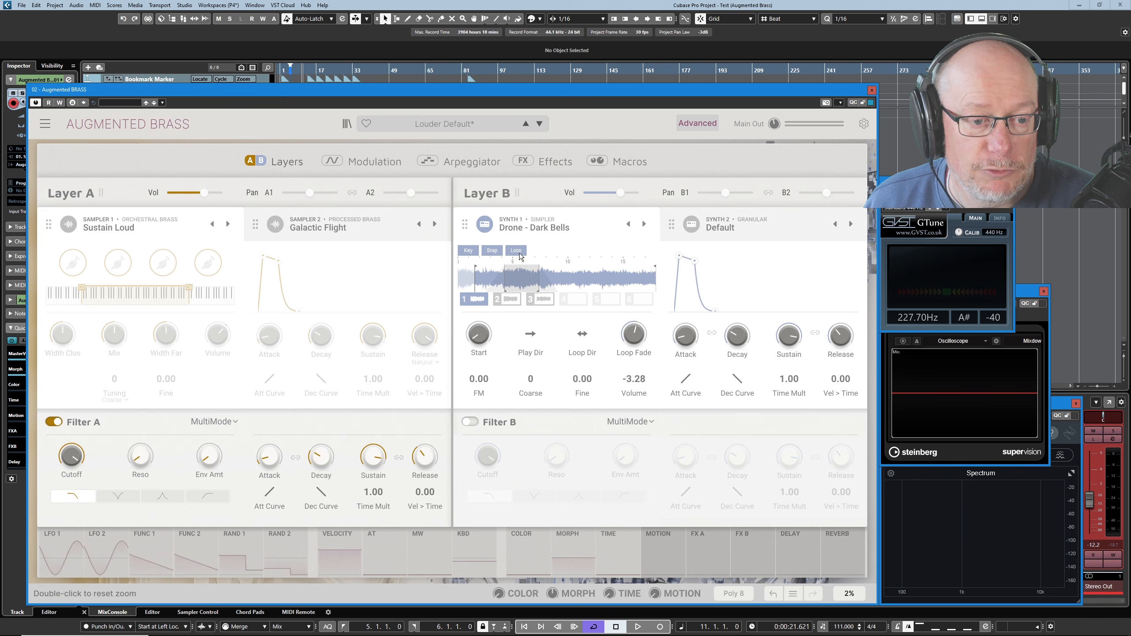
mouse_move(637, 335)
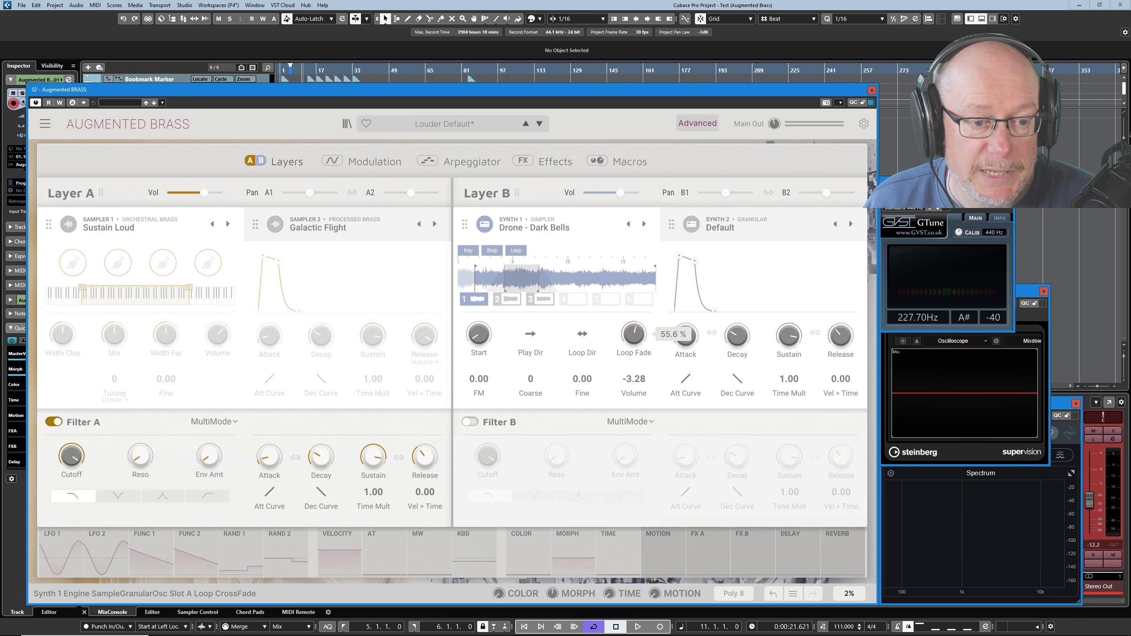
drag(635, 335, 634, 346)
mouse_move(484, 336)
mouse_down()
mouse_move(485, 320)
mouse_move(485, 331)
mouse_up()
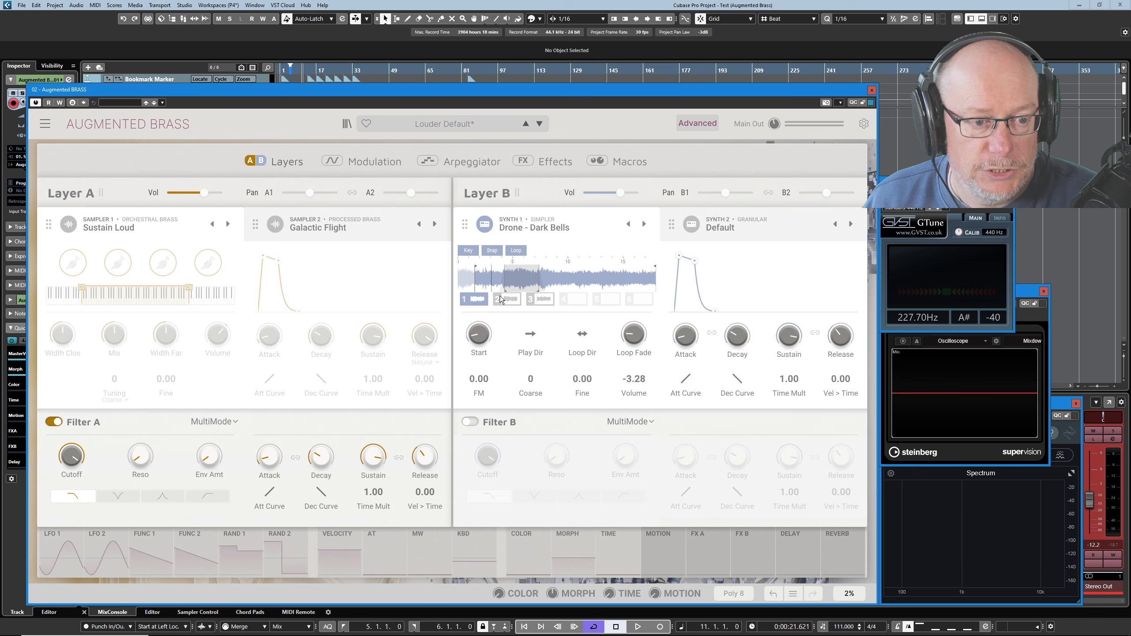
drag(479, 331, 478, 327)
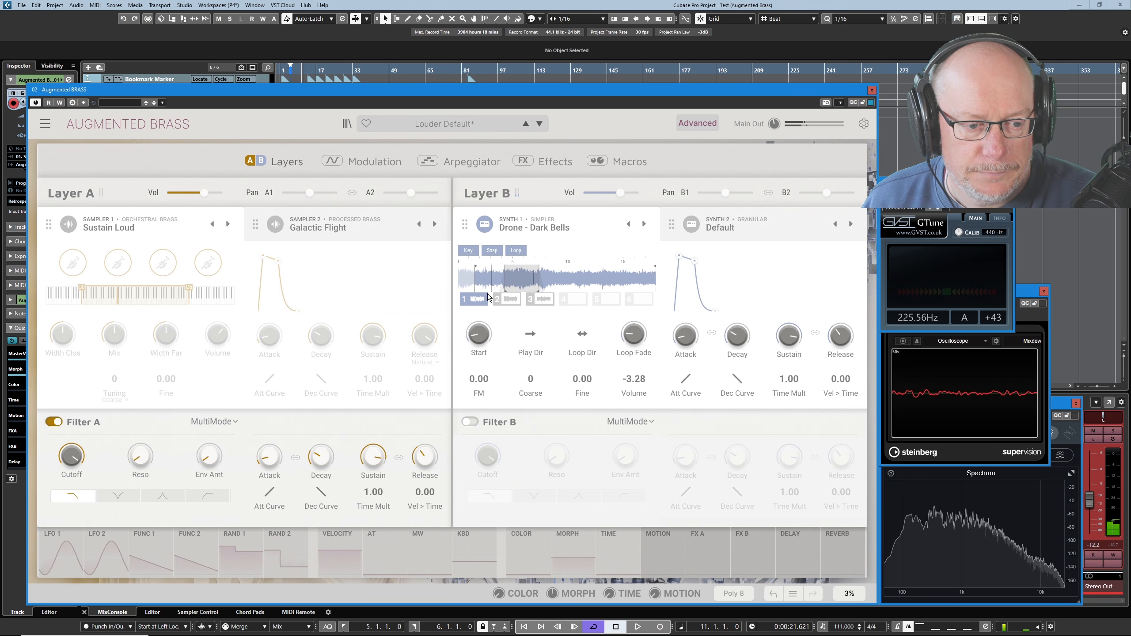
Raise slot 1's Start value further and set the Simpler engine's FM amount to 0.028.
drag(481, 329, 481, 317)
drag(480, 379, 480, 375)
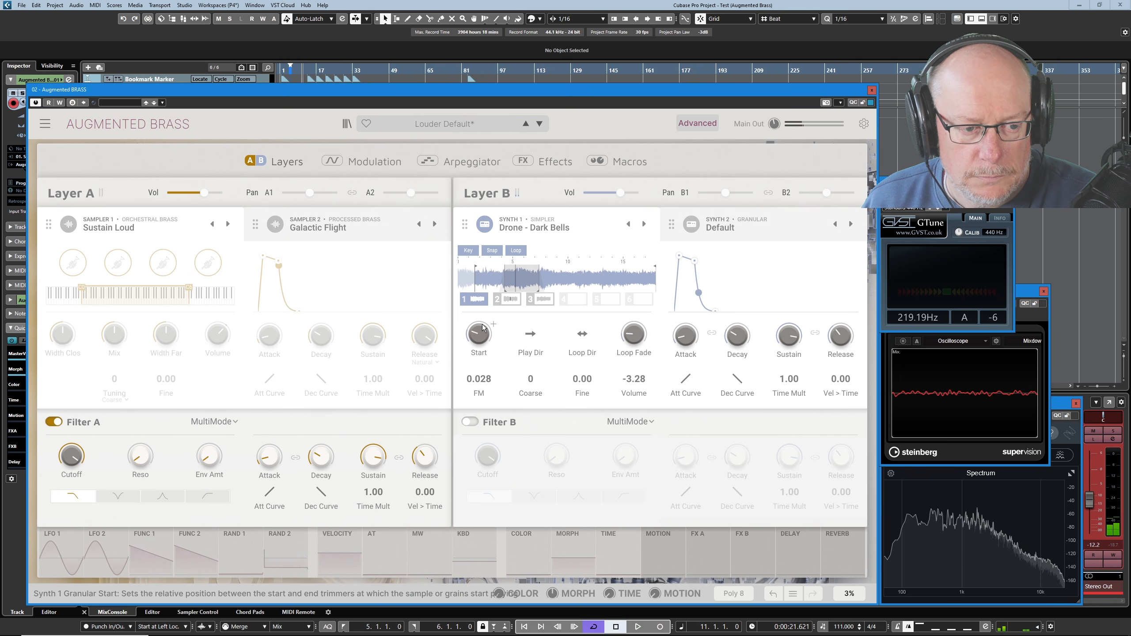
drag(482, 324, 483, 321)
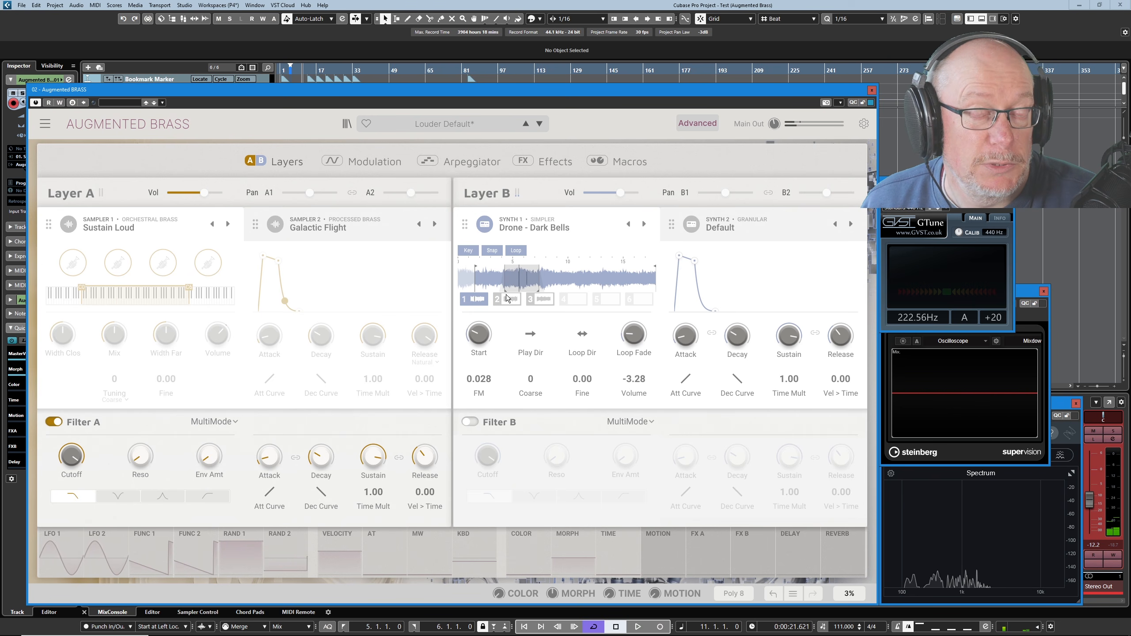
Browse Synth 1's Simpler presets, switch to the Wavetable engine's presets and load Pulsating Heart.
click(549, 226)
scroll(632, 342, down, 5)
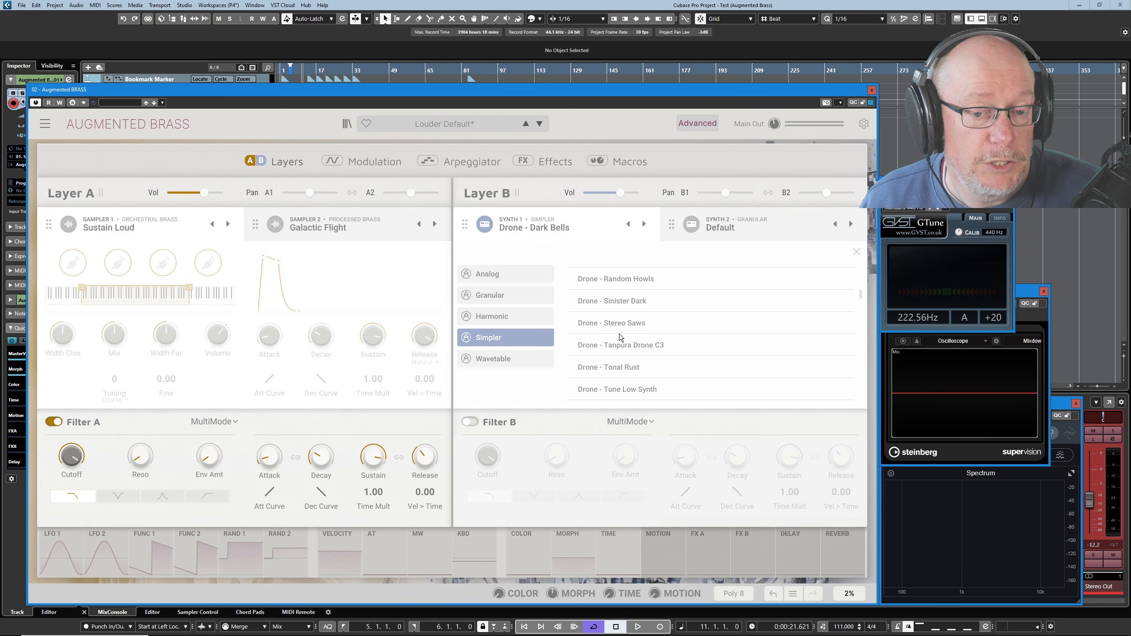
scroll(622, 337, down, 2)
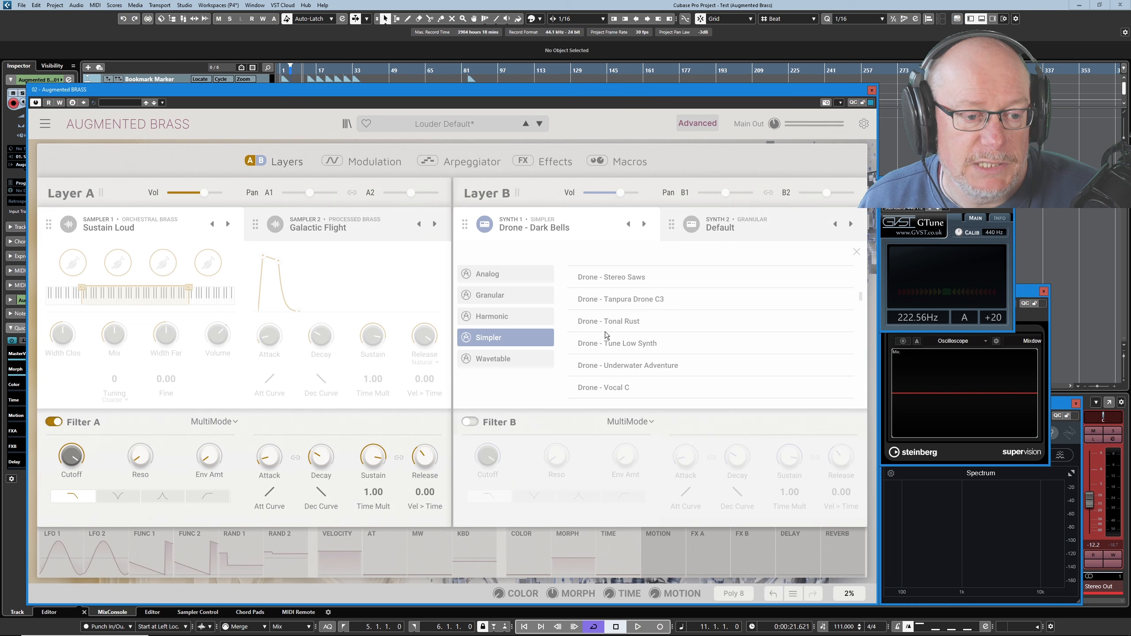
scroll(619, 352, down, 10)
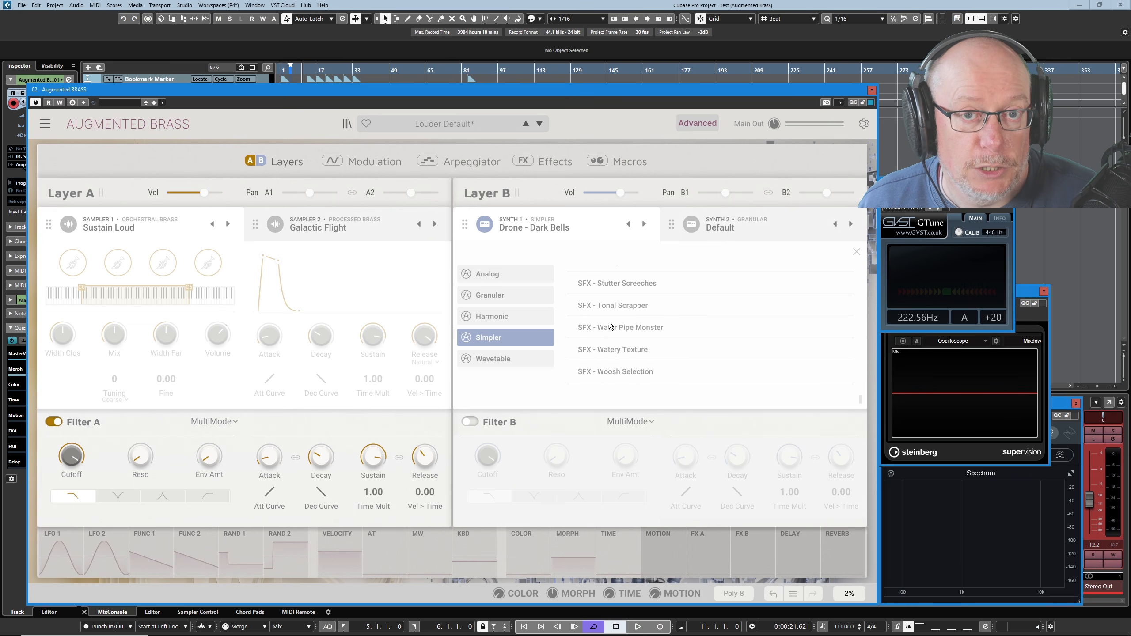
click(489, 361)
scroll(621, 346, up, 5)
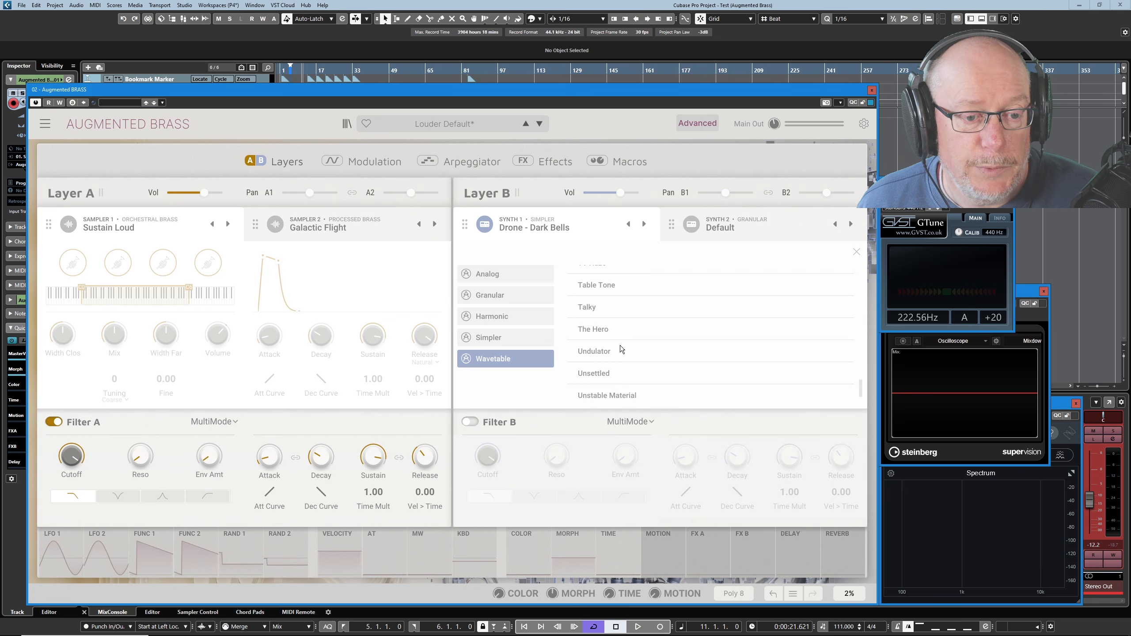
scroll(617, 343, up, 2)
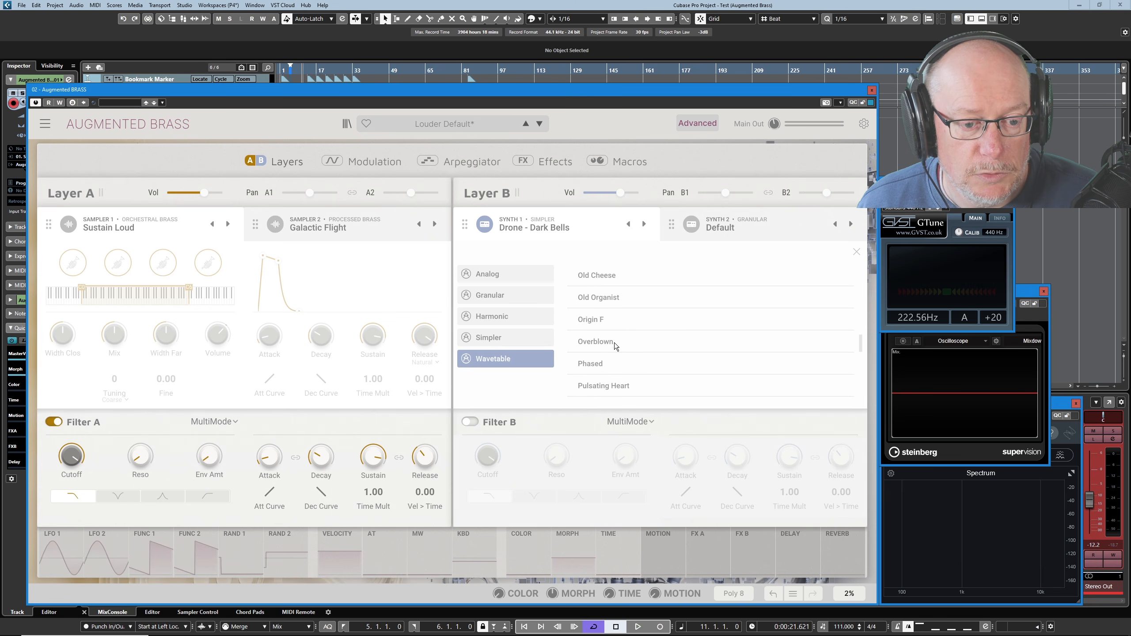
click(595, 386)
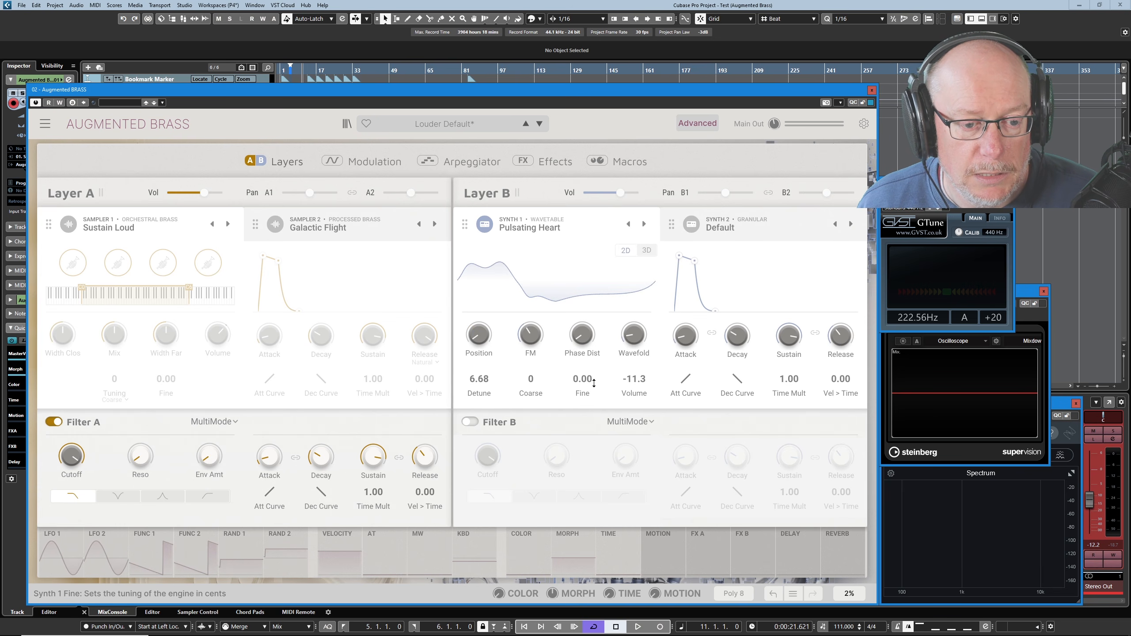
Raise Synth 1's engine volume to 1.38 and show the wavetable in 3D.
mouse_move(646, 337)
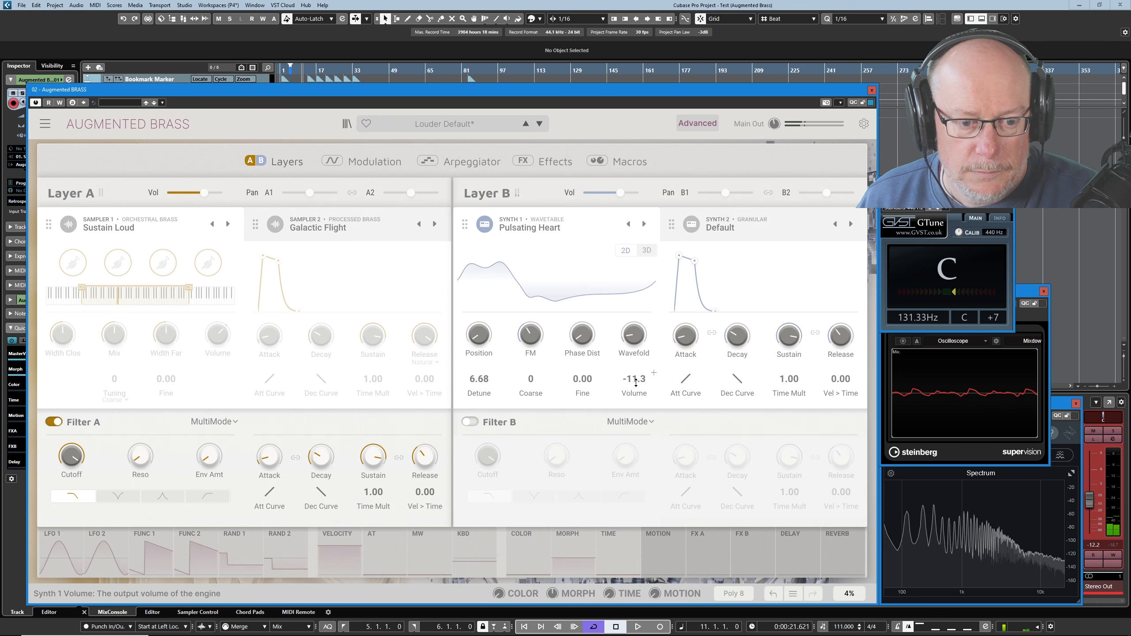
drag(639, 387, 638, 369)
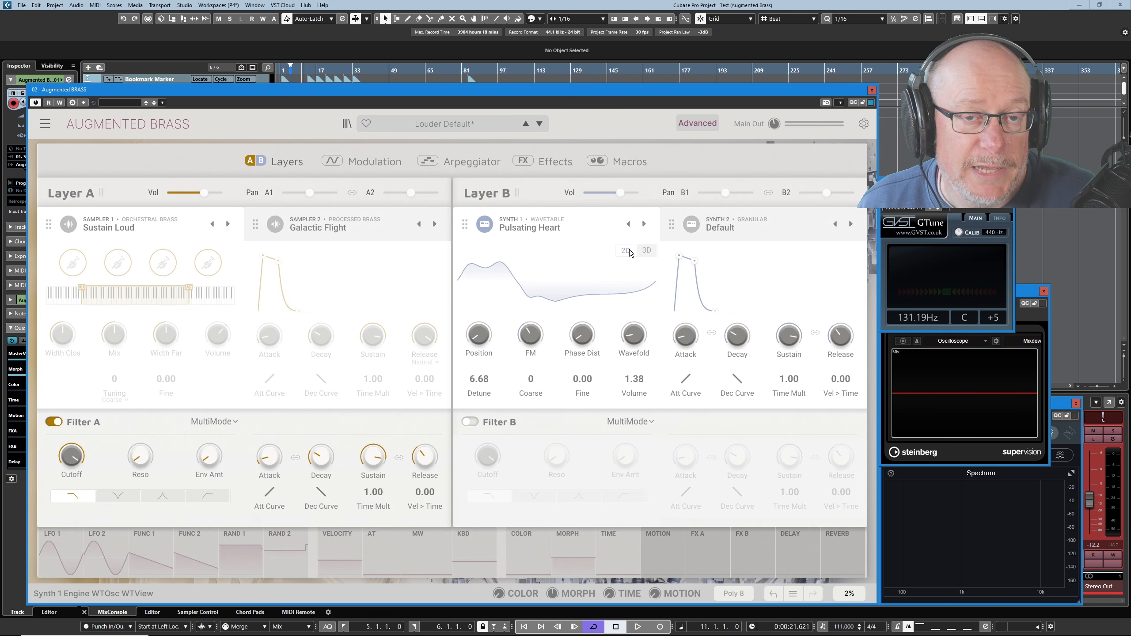
click(650, 252)
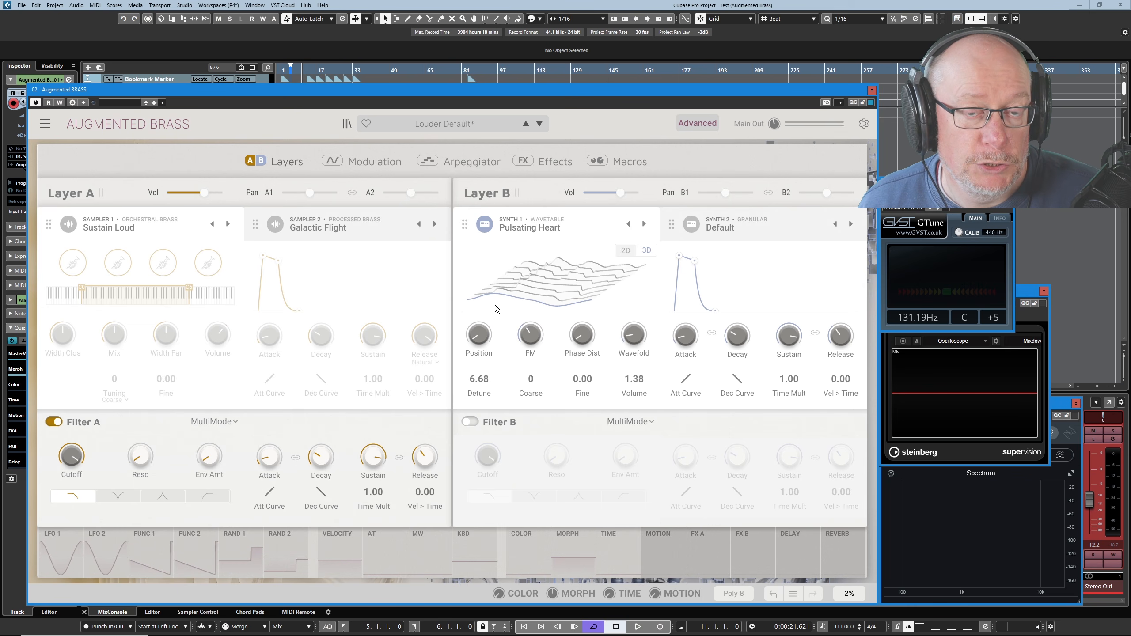
Sweep Synth 1's wavetable Position up through 0.408 and 0.788 to about 0.904, bring it down to 0.296, and nudge it up slightly.
mouse_move(572, 334)
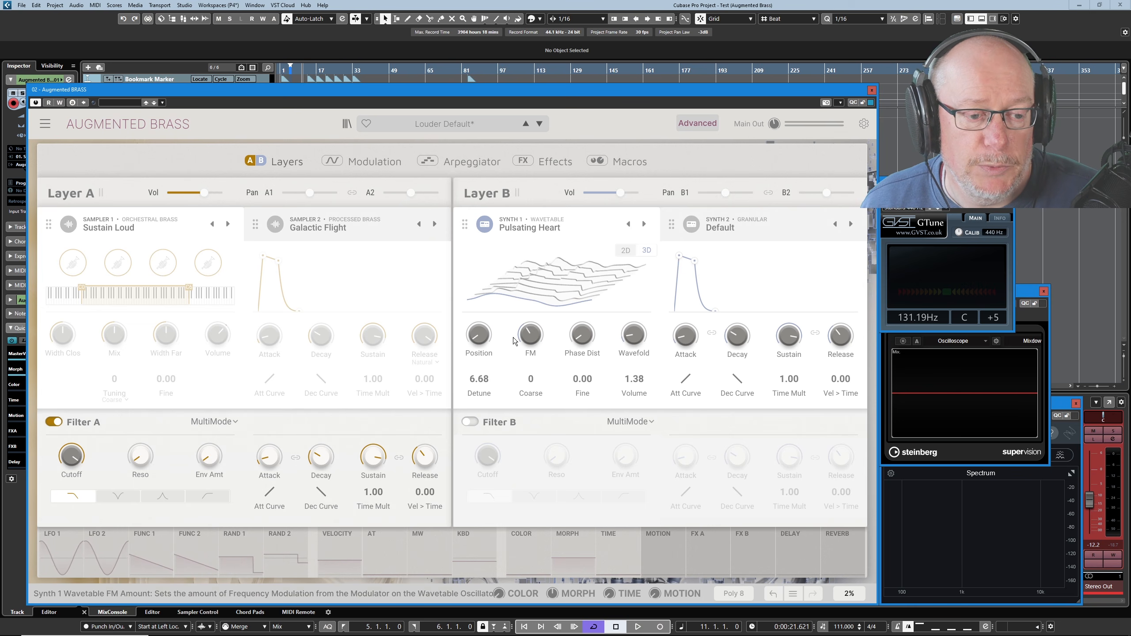
mouse_move(485, 339)
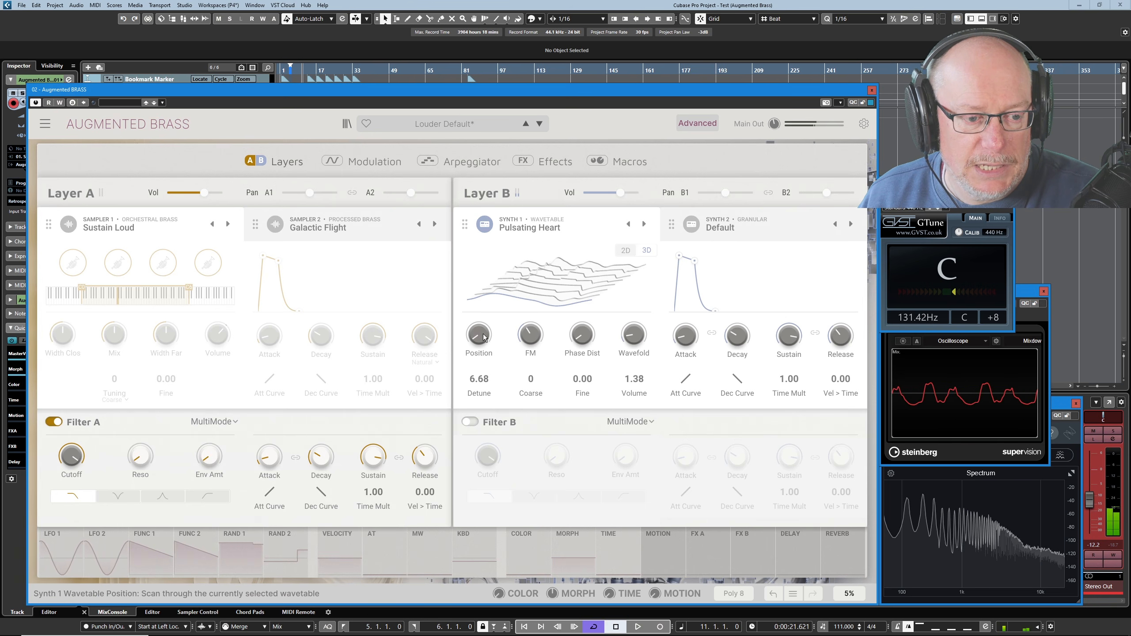
drag(483, 343, 483, 317)
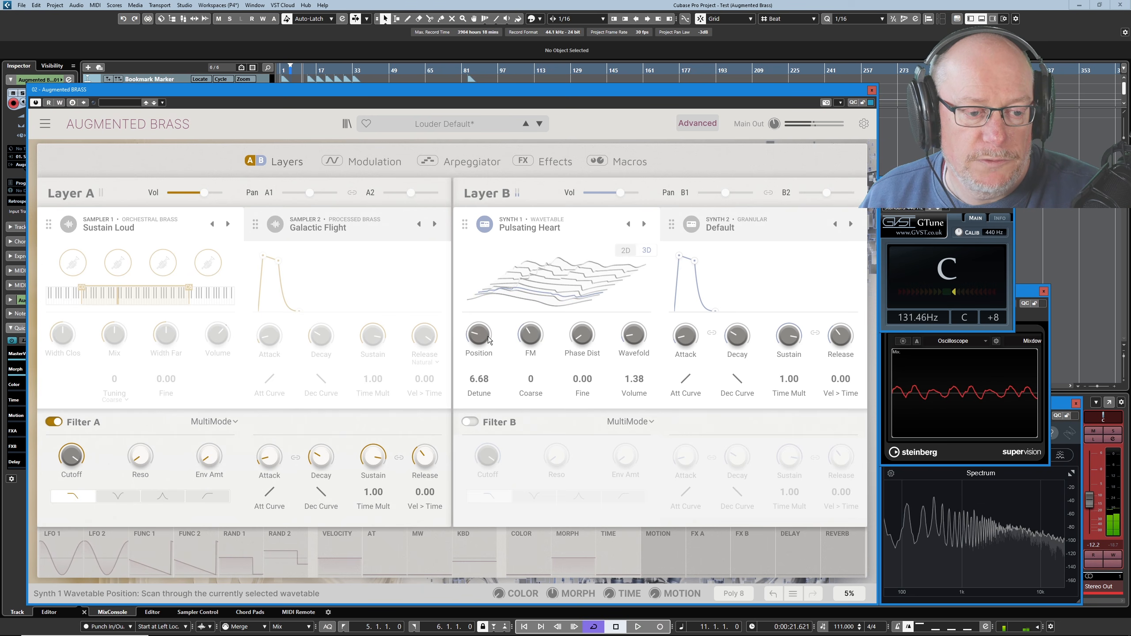
scroll(493, 325, up, 8)
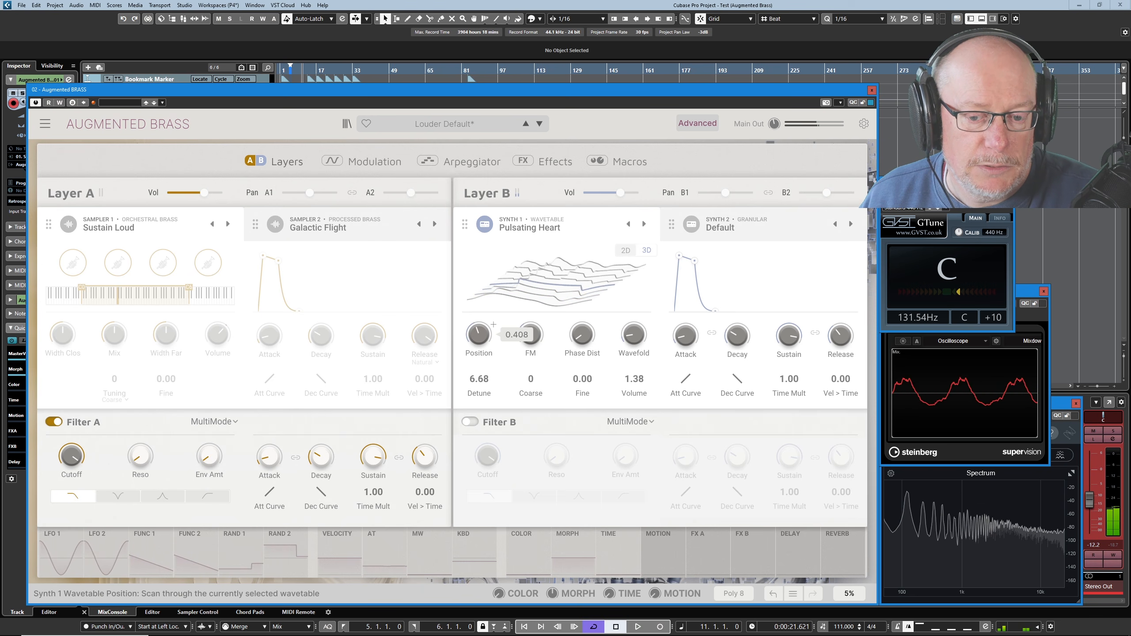
scroll(494, 324, up, 8)
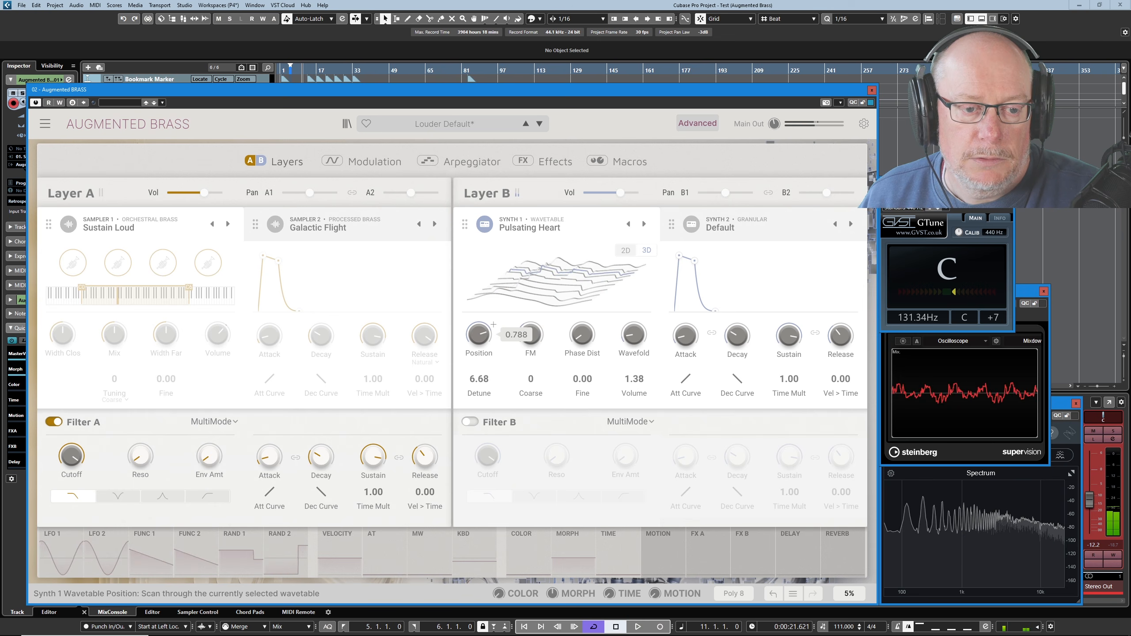
scroll(494, 325, down, 6)
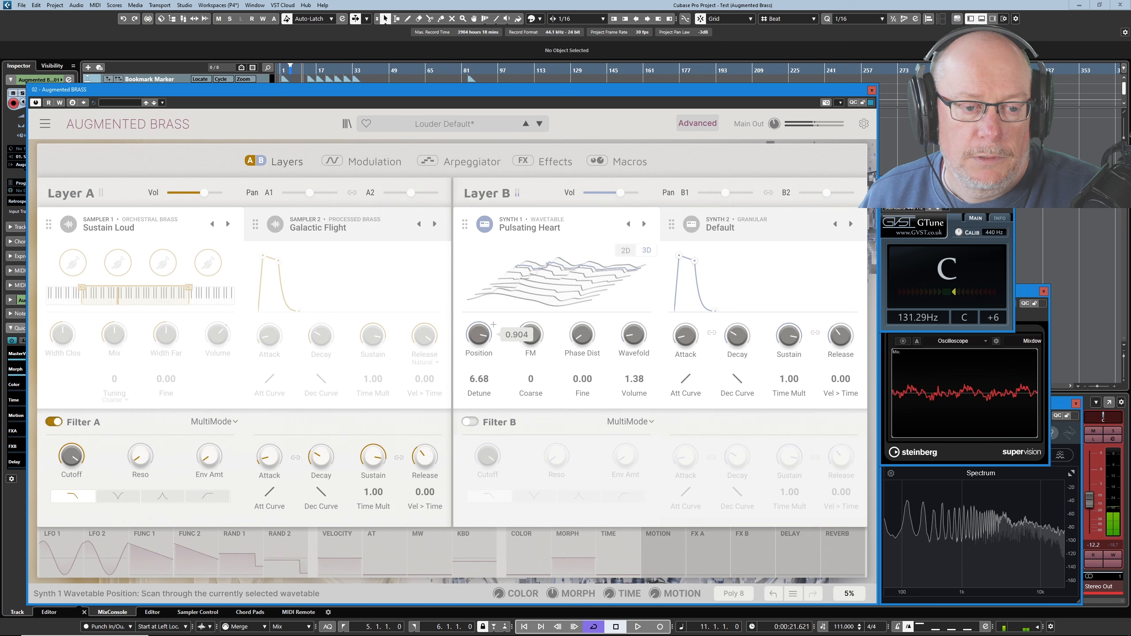
scroll(494, 324, down, 10)
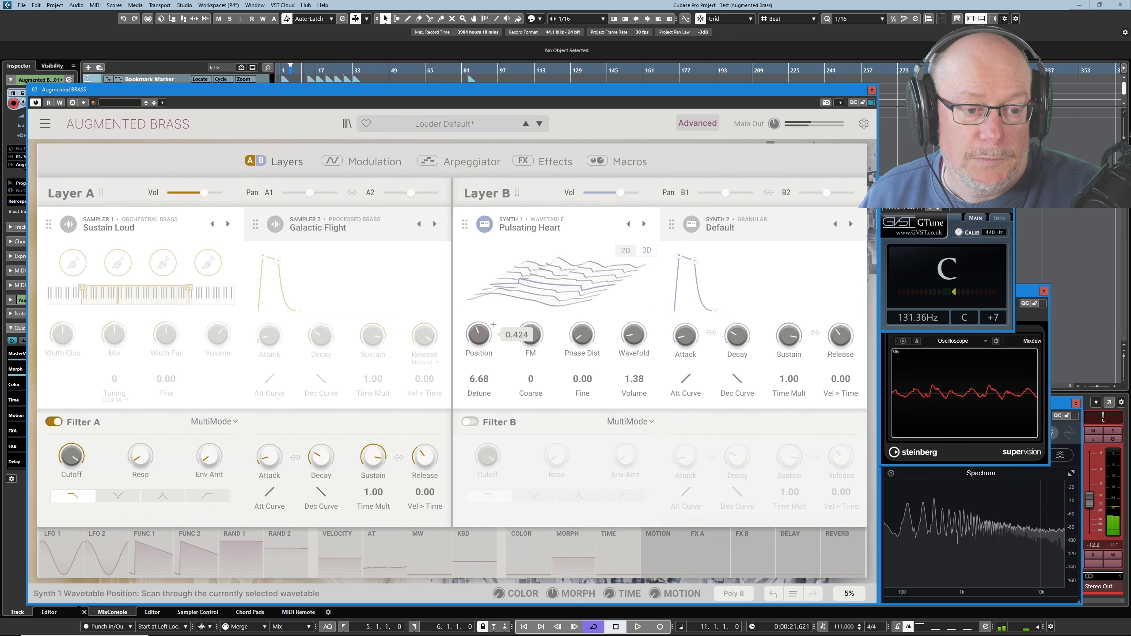
mouse_move(479, 335)
mouse_down()
mouse_move(479, 308)
mouse_move(486, 335)
mouse_up()
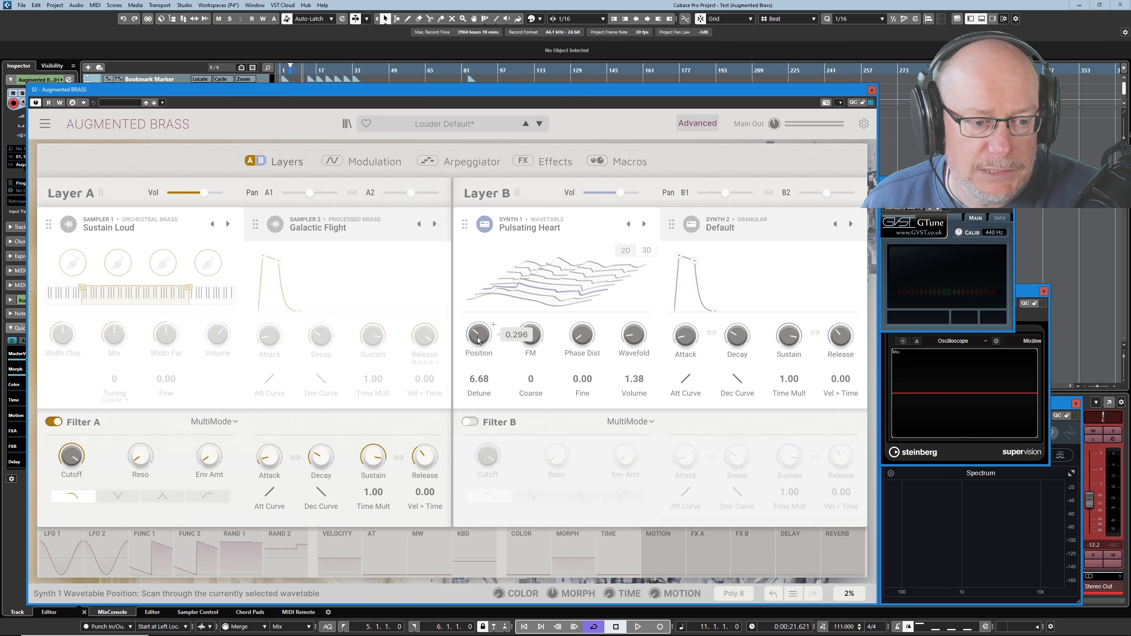
mouse_move(483, 338)
mouse_down()
mouse_move(483, 307)
mouse_move(494, 342)
mouse_up()
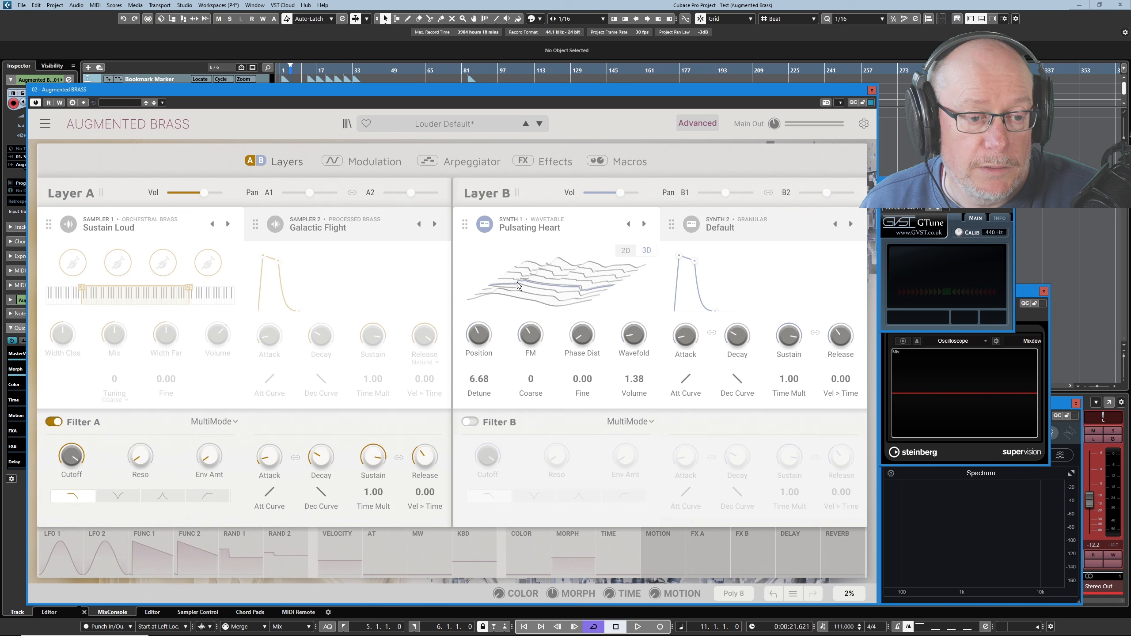
Return the wavetable display to 2D, raise Wavefold to about 0.492 and lower it slightly.
click(626, 252)
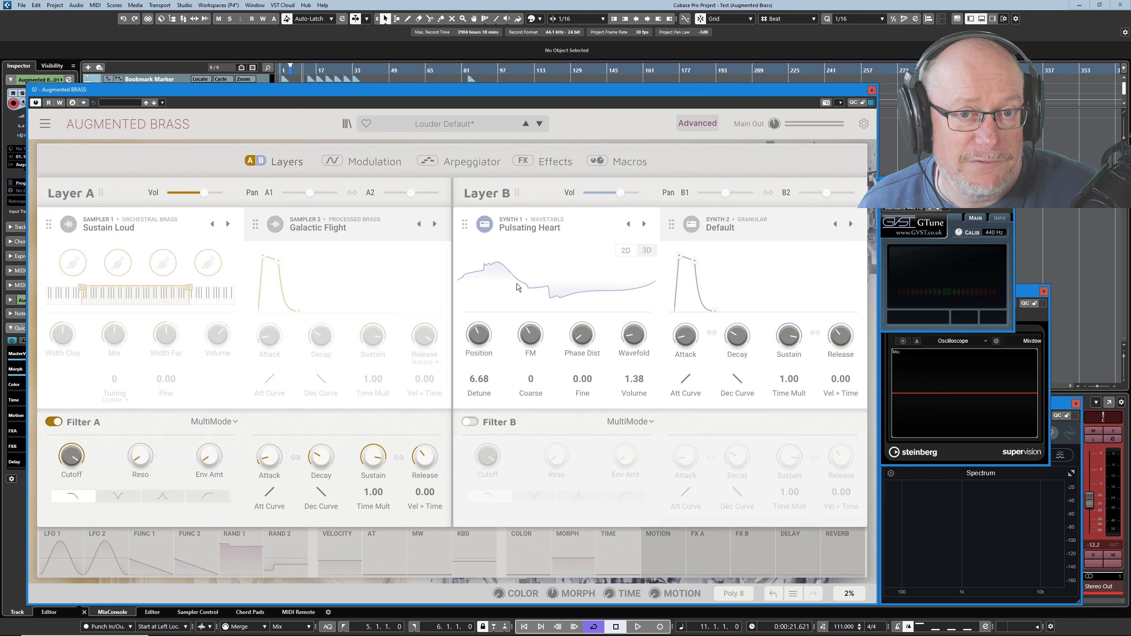
mouse_move(479, 339)
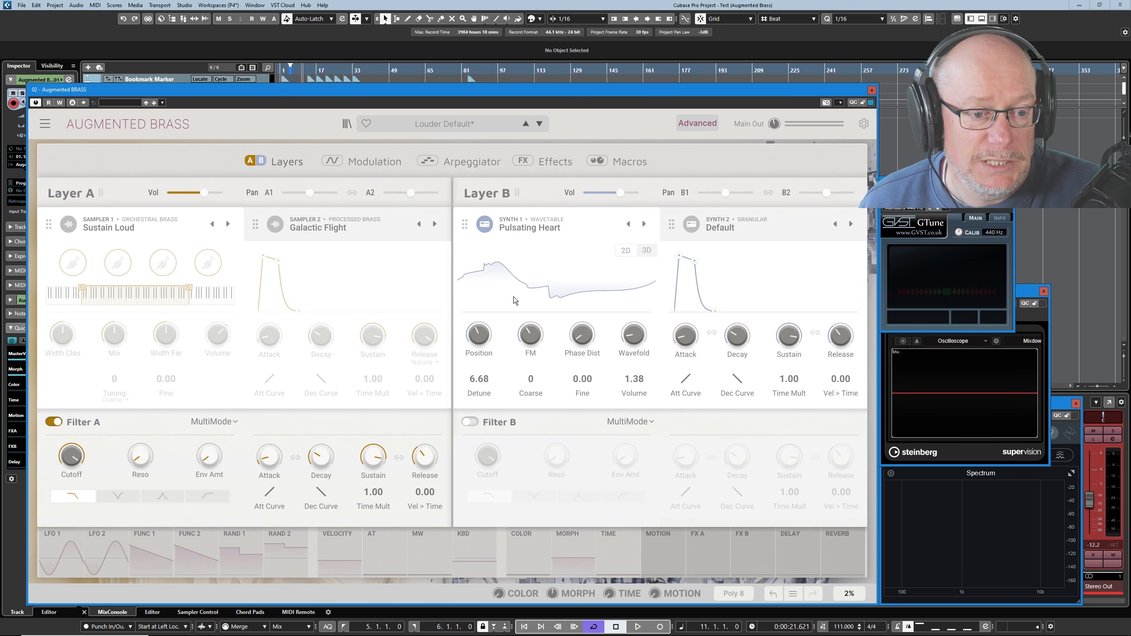
mouse_move(634, 332)
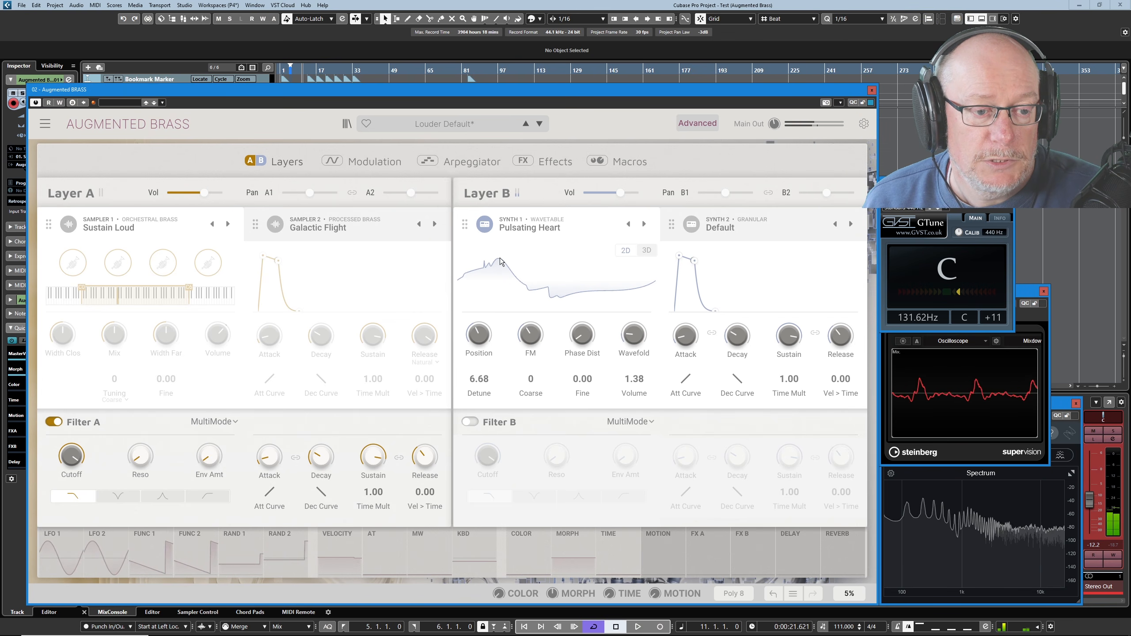
mouse_move(638, 338)
mouse_down()
mouse_move(637, 289)
mouse_move(637, 325)
mouse_move(623, 330)
mouse_up()
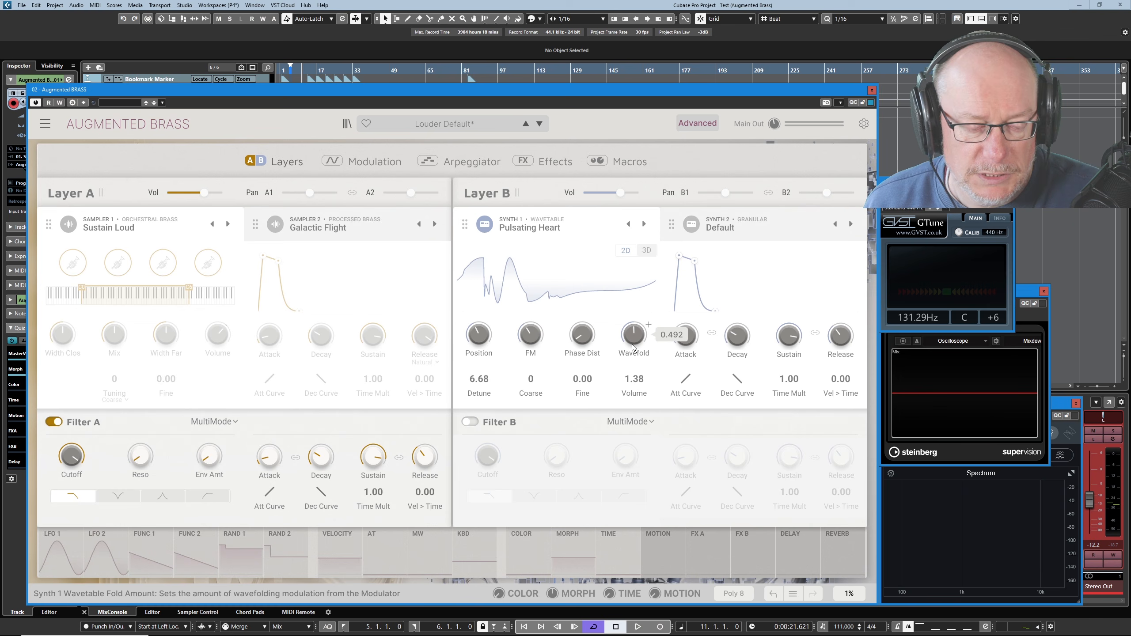
mouse_move(633, 340)
mouse_down()
mouse_move(634, 378)
mouse_move(633, 307)
mouse_move(634, 350)
mouse_up()
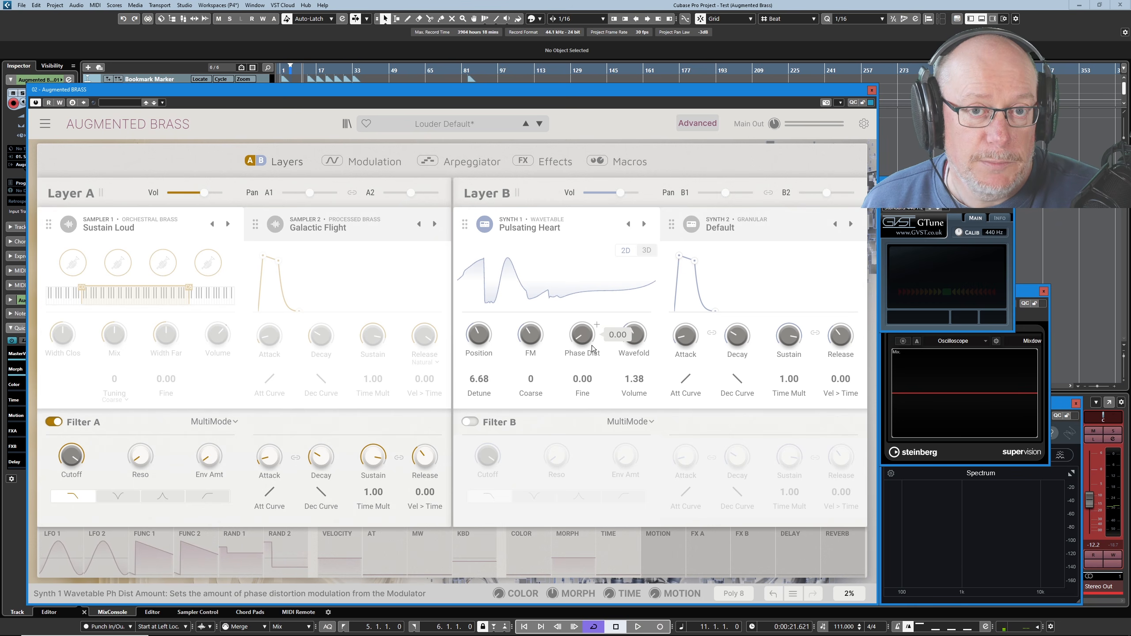
Raise the wavetable engine's FM amount to a middle setting and bring Phase Dist up from zero.
mouse_move(528, 346)
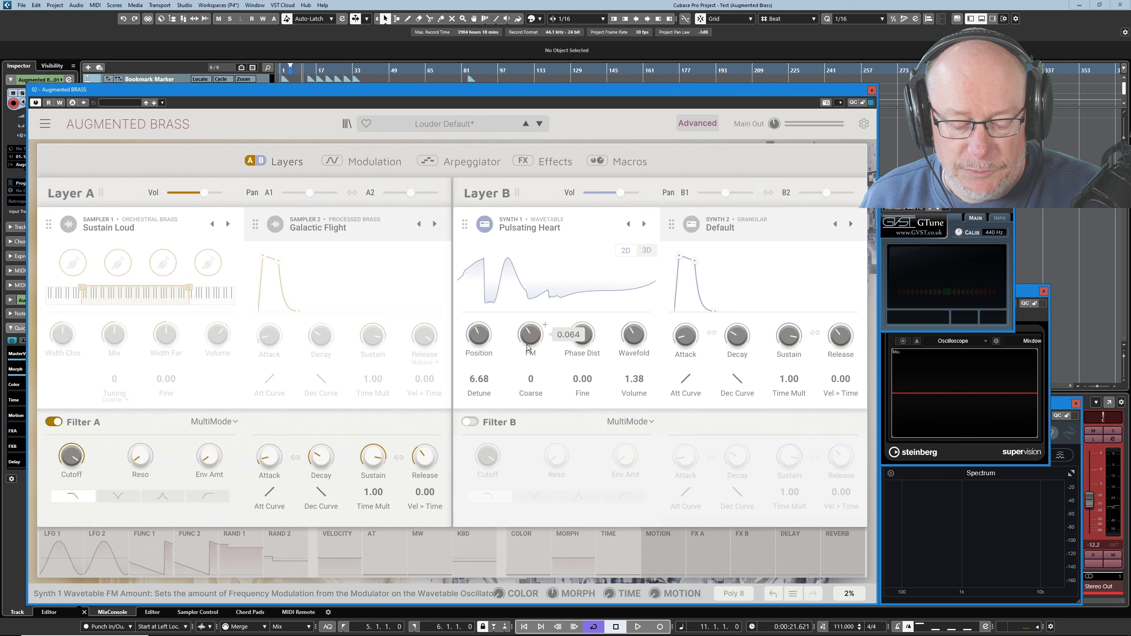
mouse_move(527, 348)
mouse_down()
mouse_move(528, 306)
mouse_move(527, 338)
mouse_up()
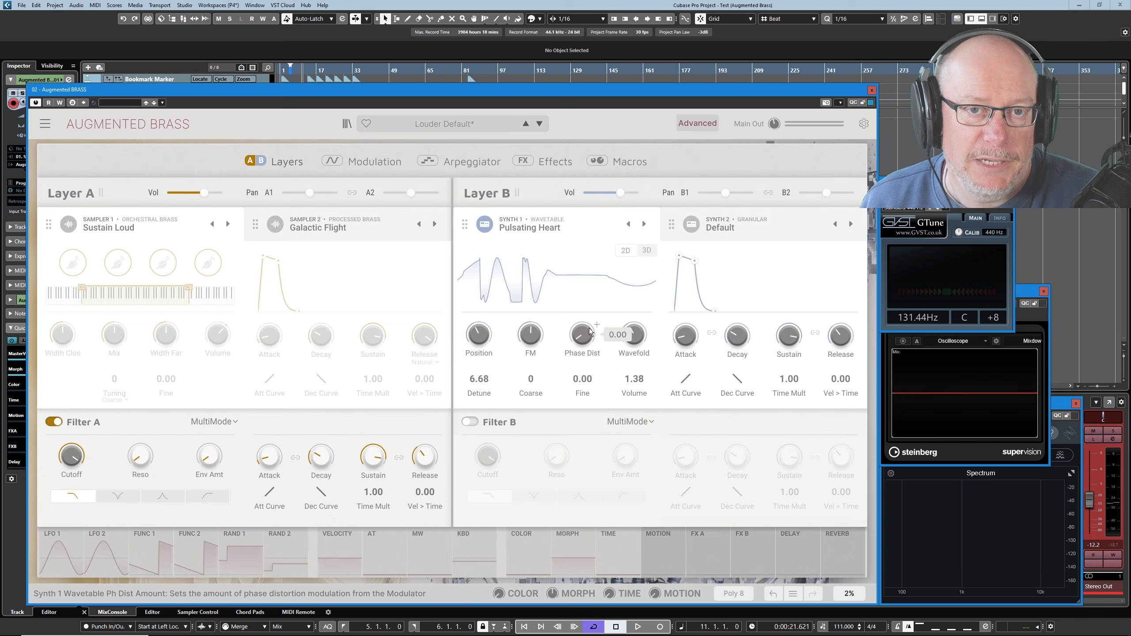
drag(589, 336, 589, 297)
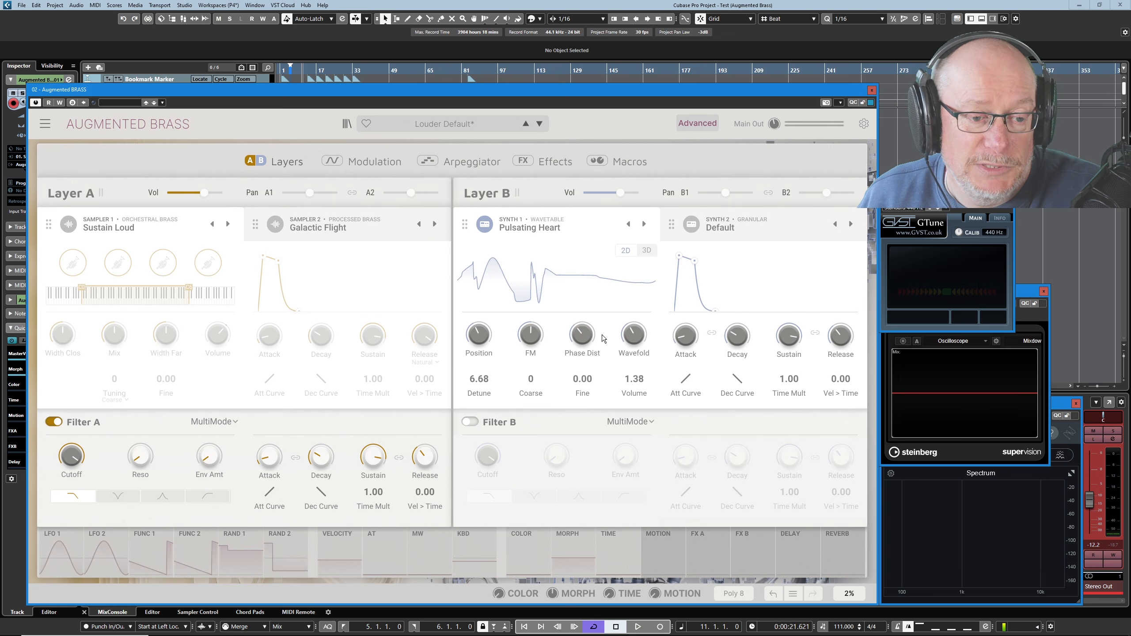
Increase Phase Dist and Wavefold further, with the FM amount raised to 0.397.
drag(593, 333, 530, 327)
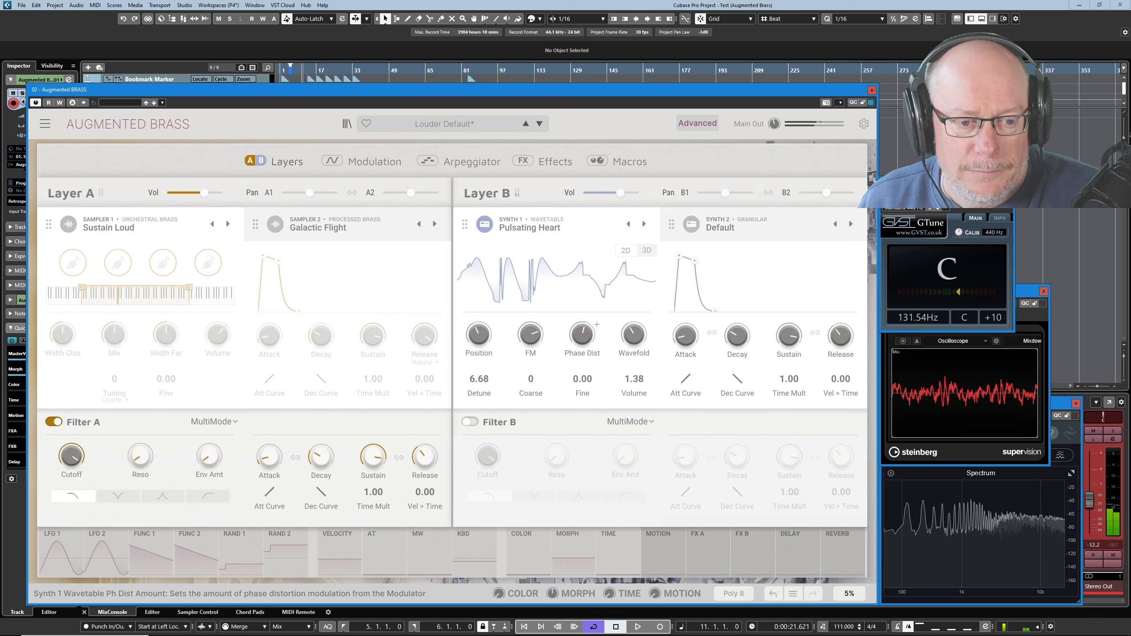
mouse_move(634, 334)
mouse_down()
mouse_move(635, 310)
mouse_move(625, 341)
mouse_up()
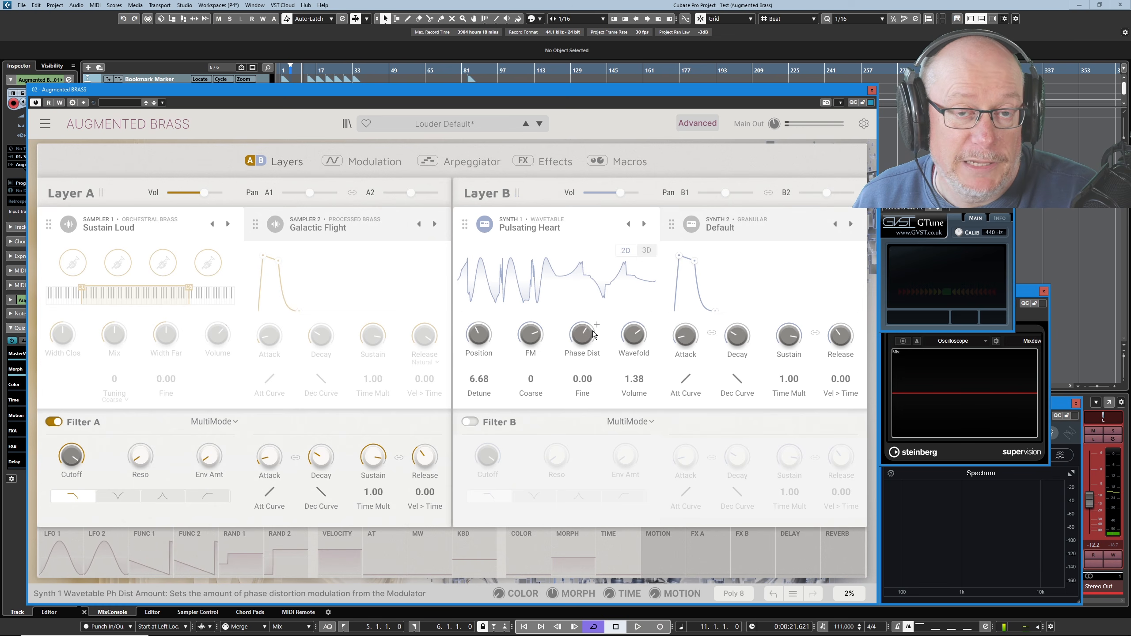
mouse_move(537, 335)
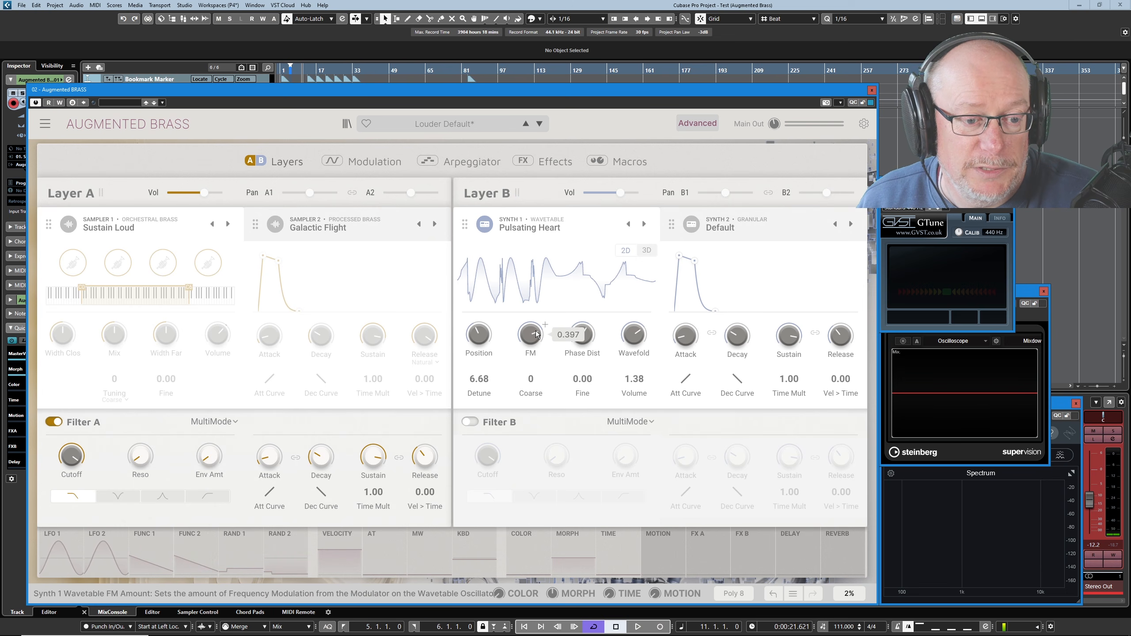